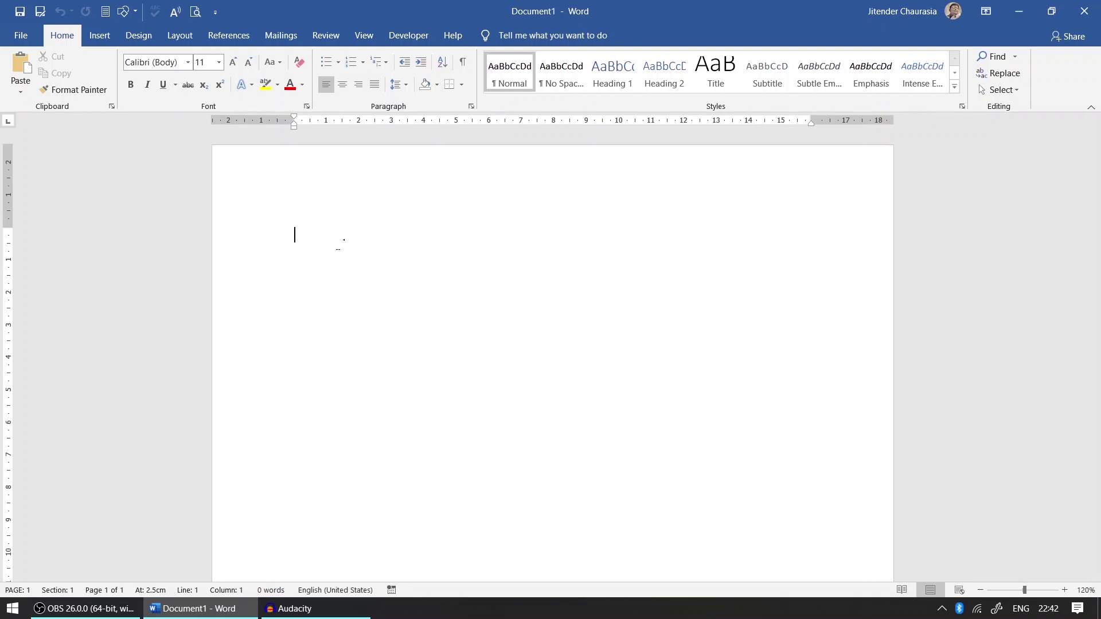
- Start a numbered list with "Introduction" as its first item
type("1. ")
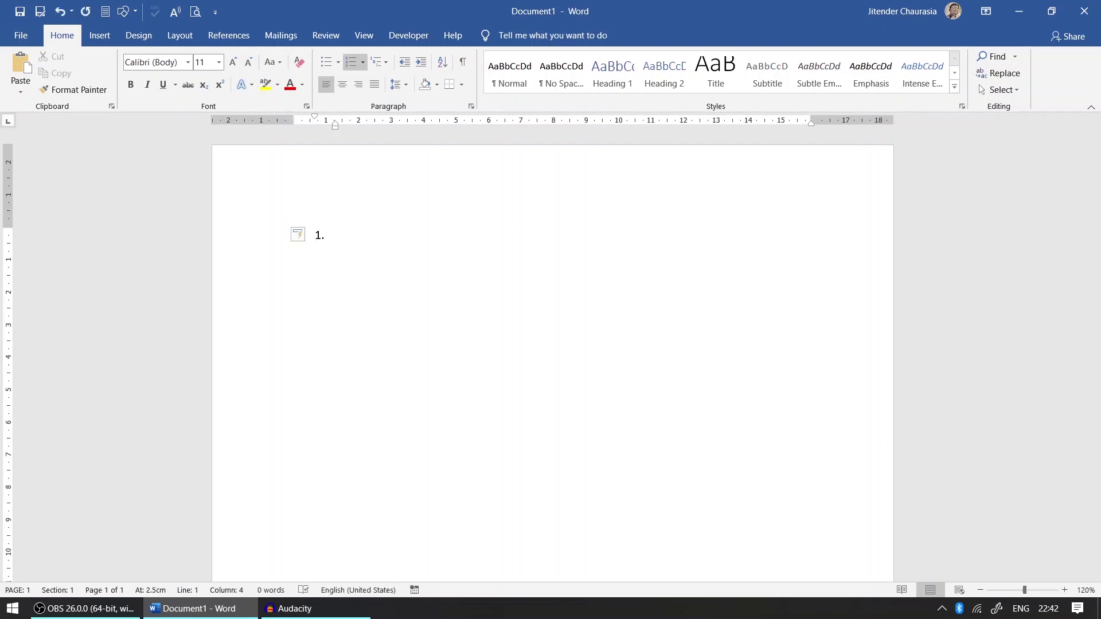
type("Inte")
key("BackSpace")
type("roduction")
key("Return")
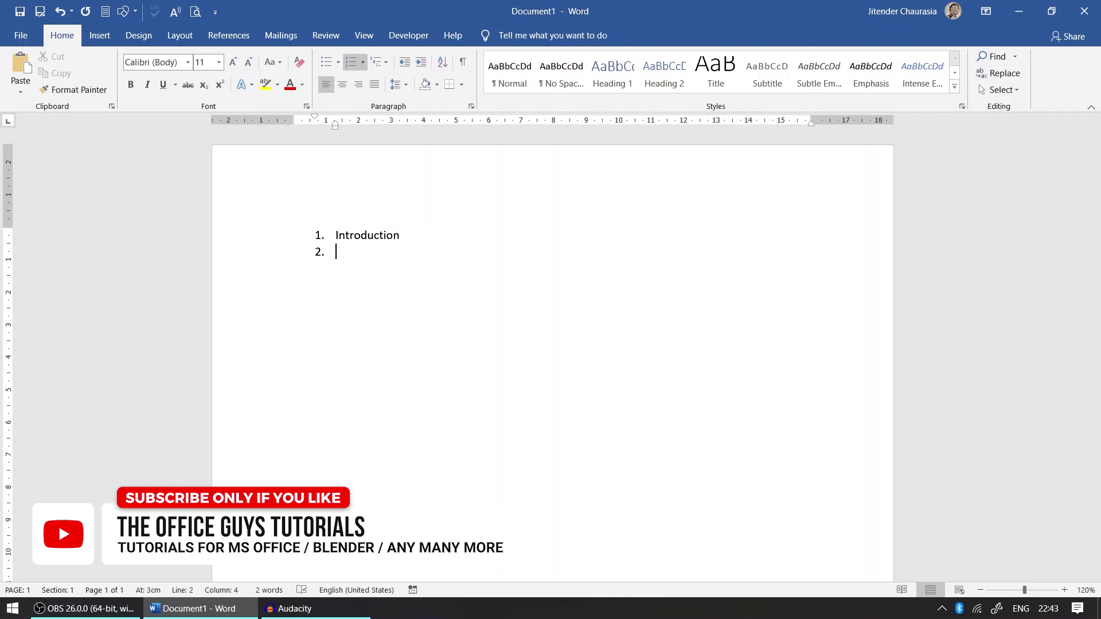
- Add the items "Sub section", "Sub sub section" and "Sub sub seection" below Introduction, each one list level deeper than the previous
key("Tab")
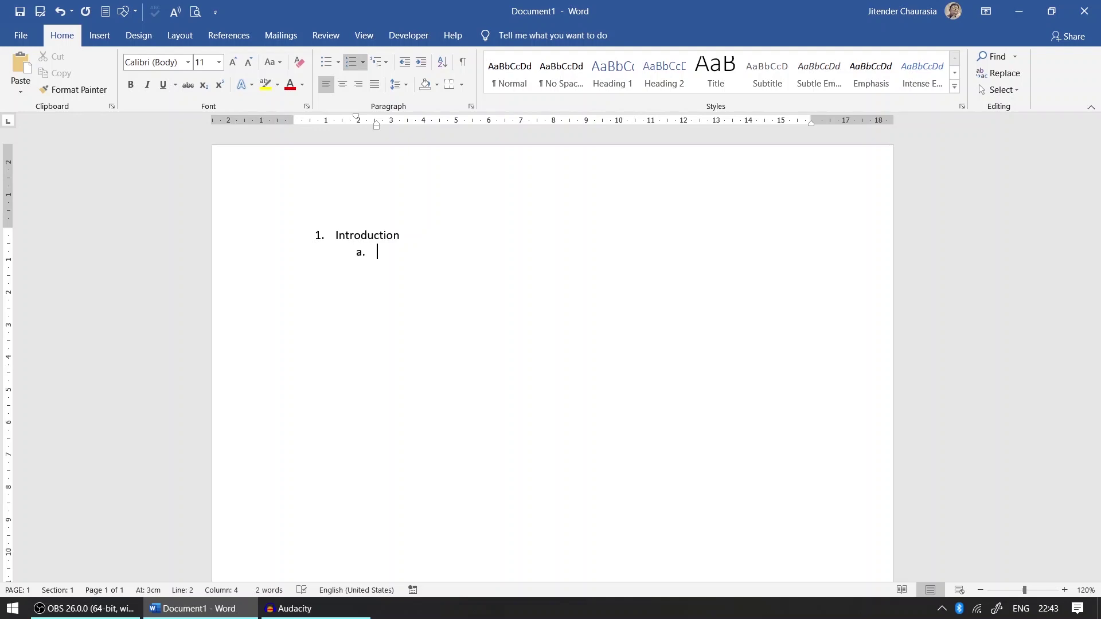
type("Sub section")
key("Return")
key("Tab")
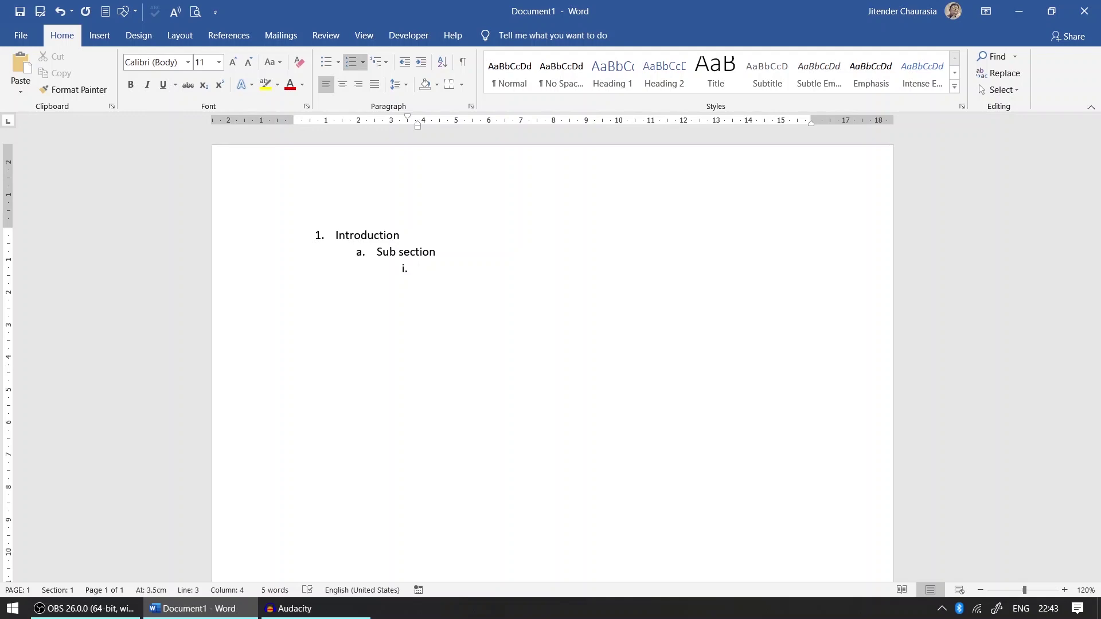
left_click(370, 238)
left_click(405, 252)
left_click(426, 271)
type("Sub sub section")
key("Tab")
type("Sub sub seection")
- Apply the 1. / 1.1. / 1.1.1. multilevel numbering format from the list library to all four list items
key("ctrl+a")
left_click(361, 235)
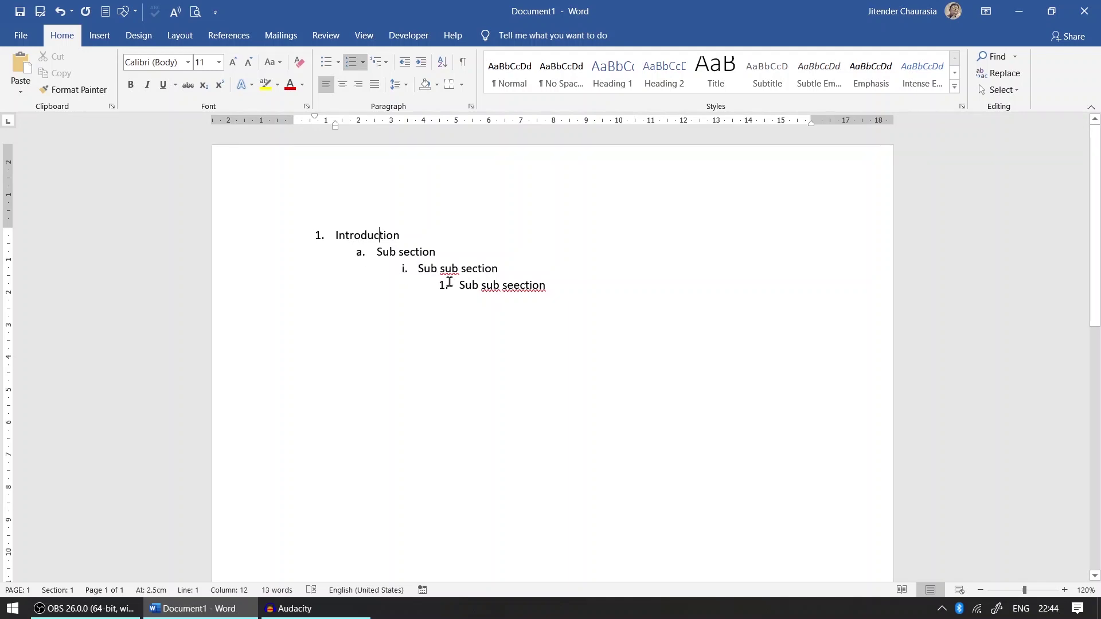
left_click_drag(552, 290, 312, 245)
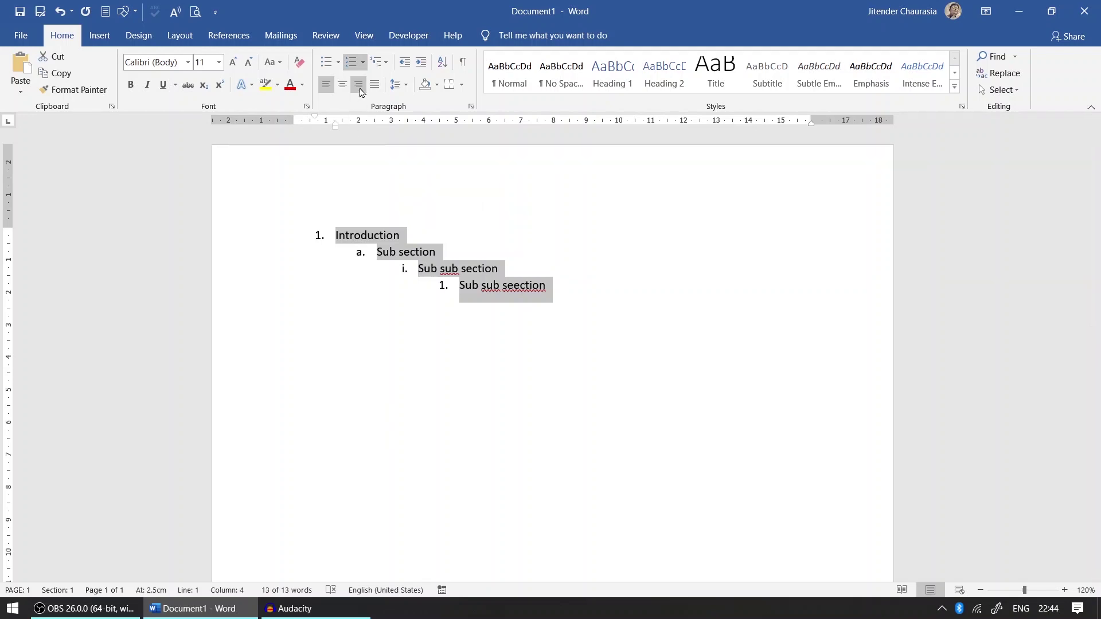
left_click(374, 69)
mouse_move(520, 234)
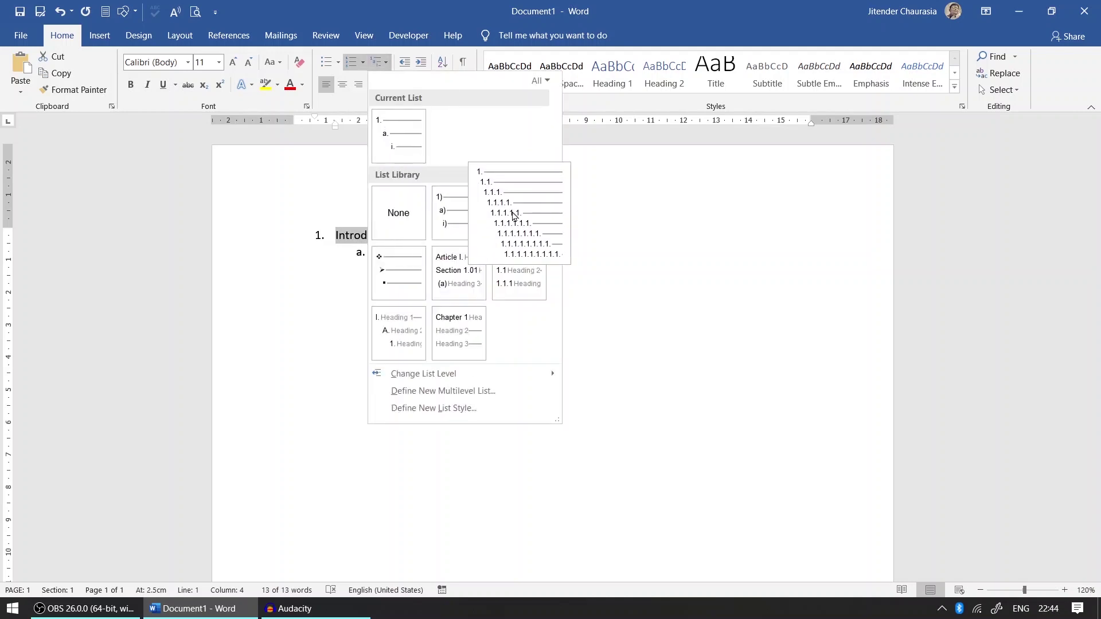
left_click(523, 218)
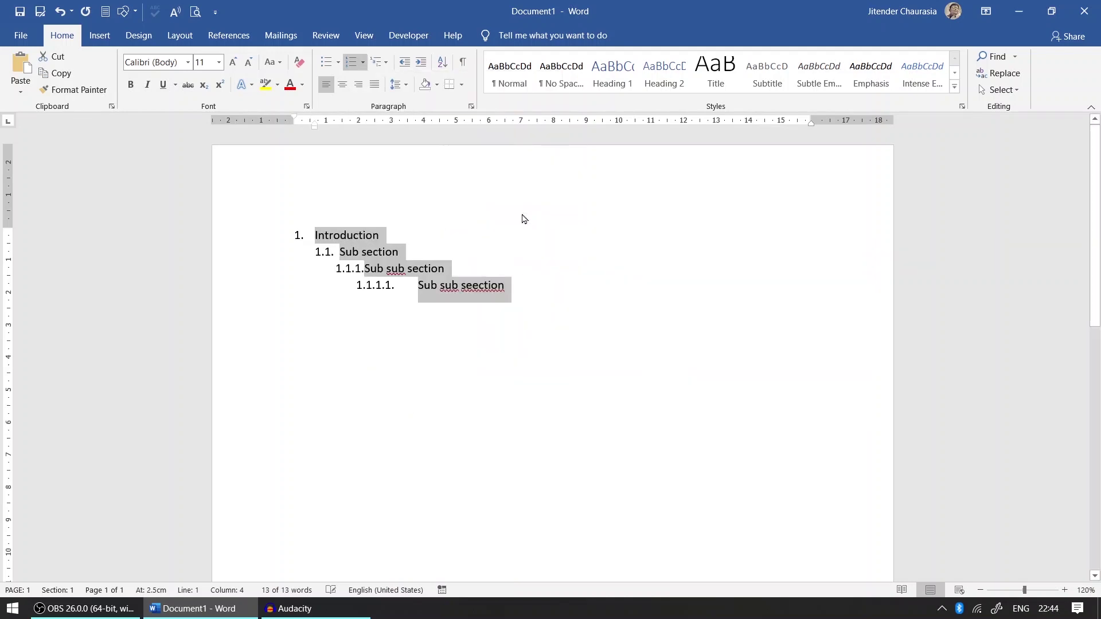
- Examine how the four list levels align with the left margin and with each other
left_click(534, 296)
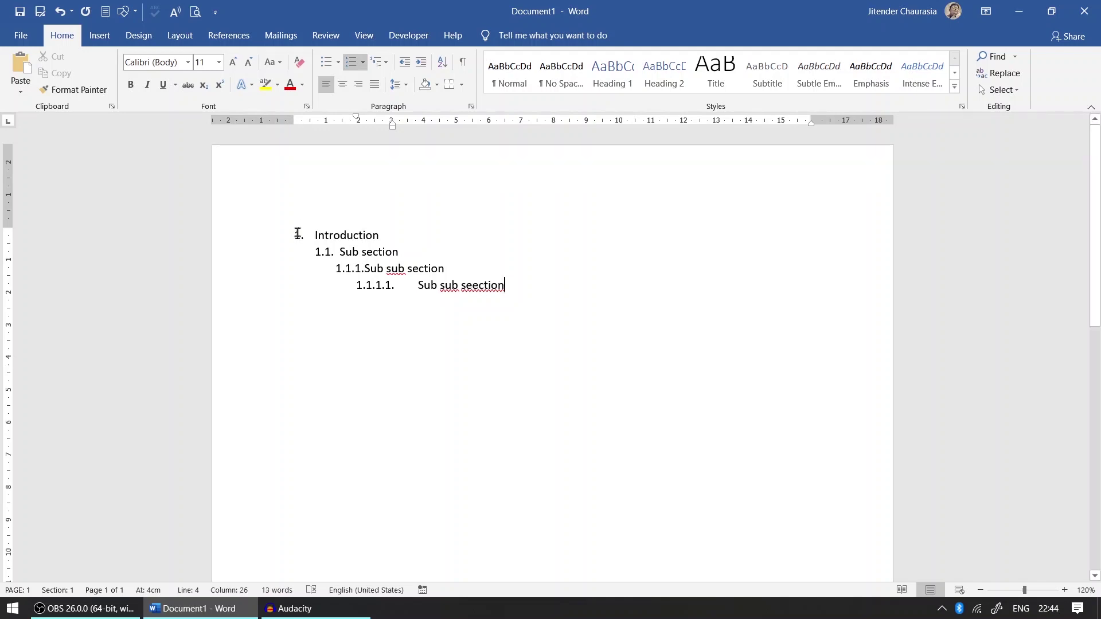
left_click_drag(296, 118, 296, 118)
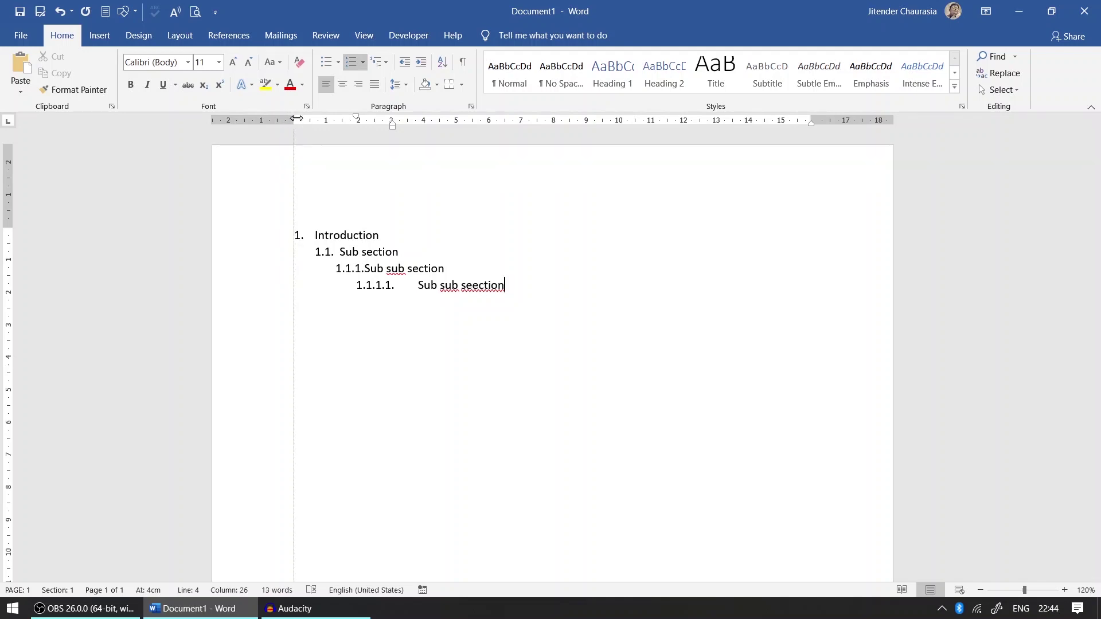
left_click_drag(296, 119, 297, 118)
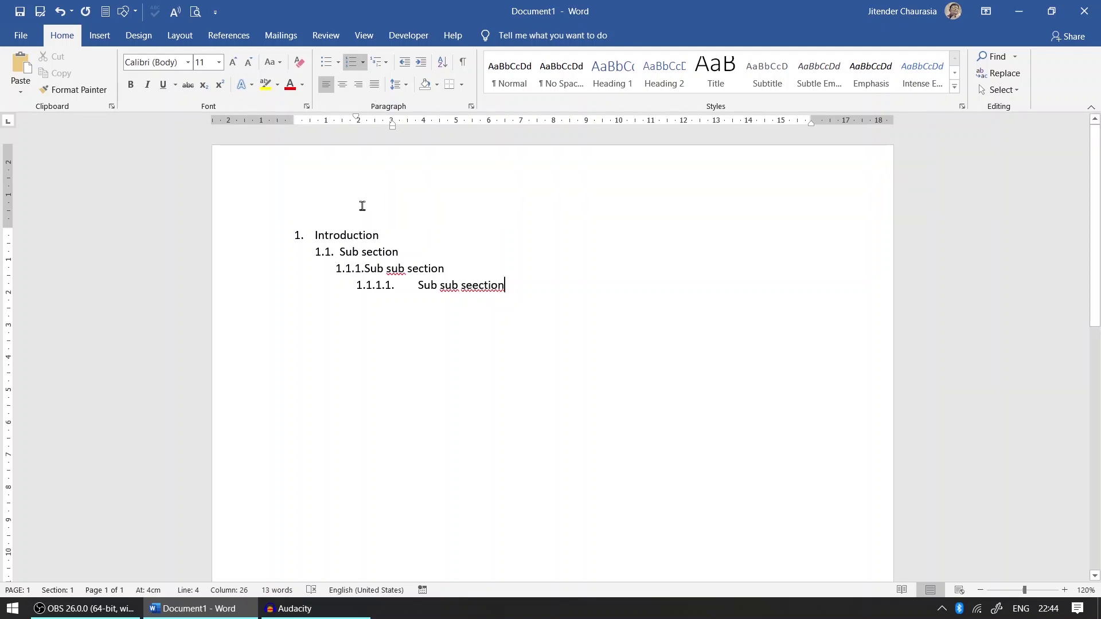
left_click(358, 240)
double_click(367, 252)
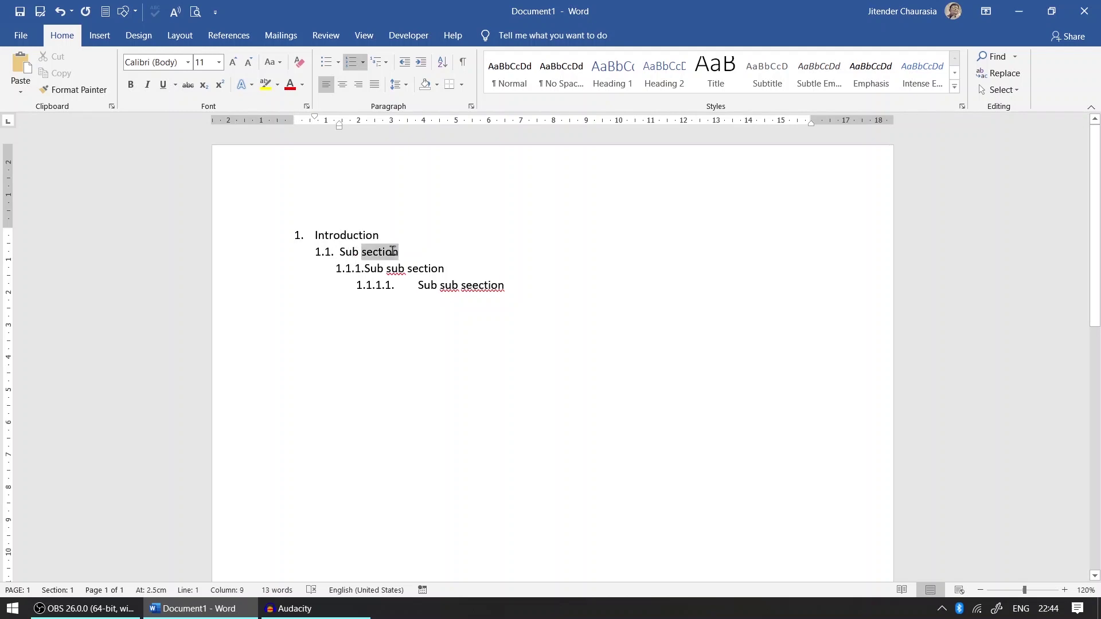
double_click(407, 269)
double_click(485, 285)
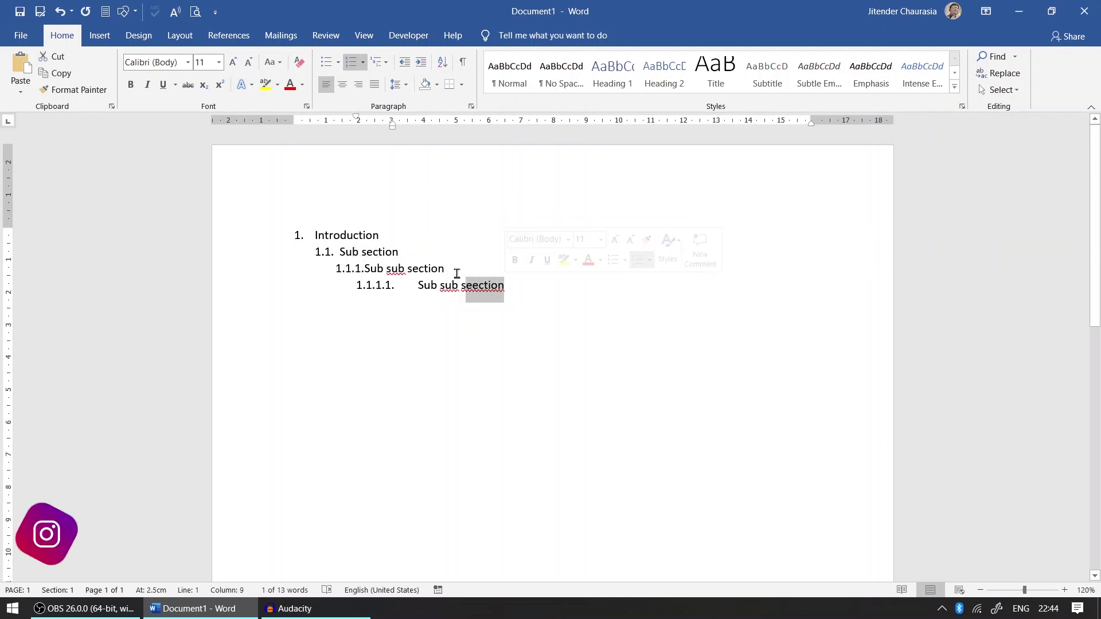
left_click(340, 236)
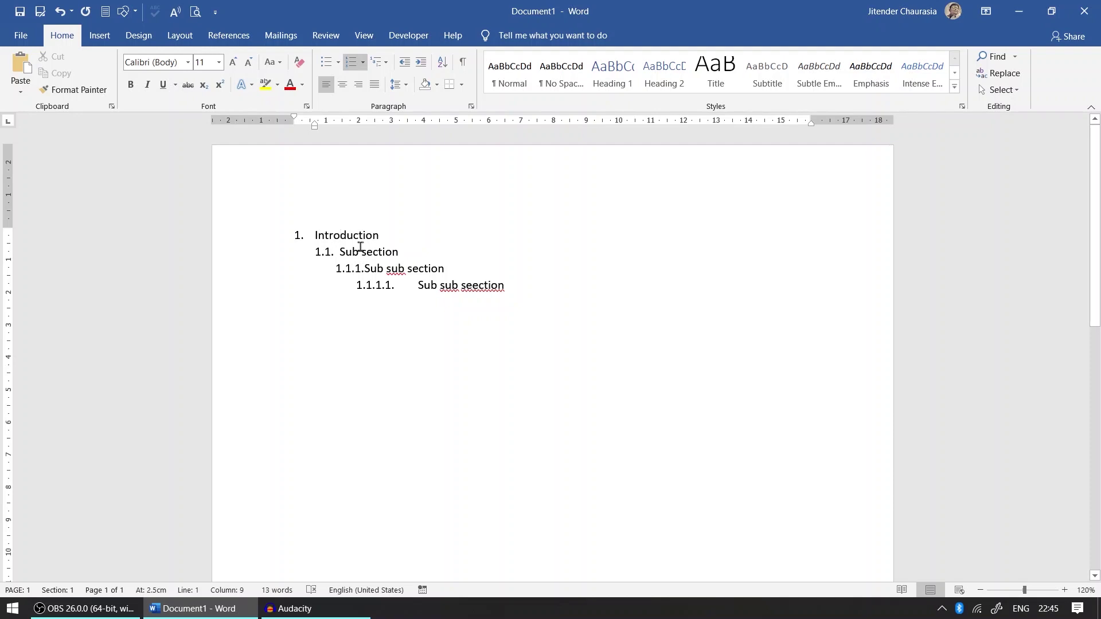
- Update the Heading 1 style to match the Introduction item and the Heading 2 style to match the Sub section item
left_click(354, 236)
right_click(613, 69)
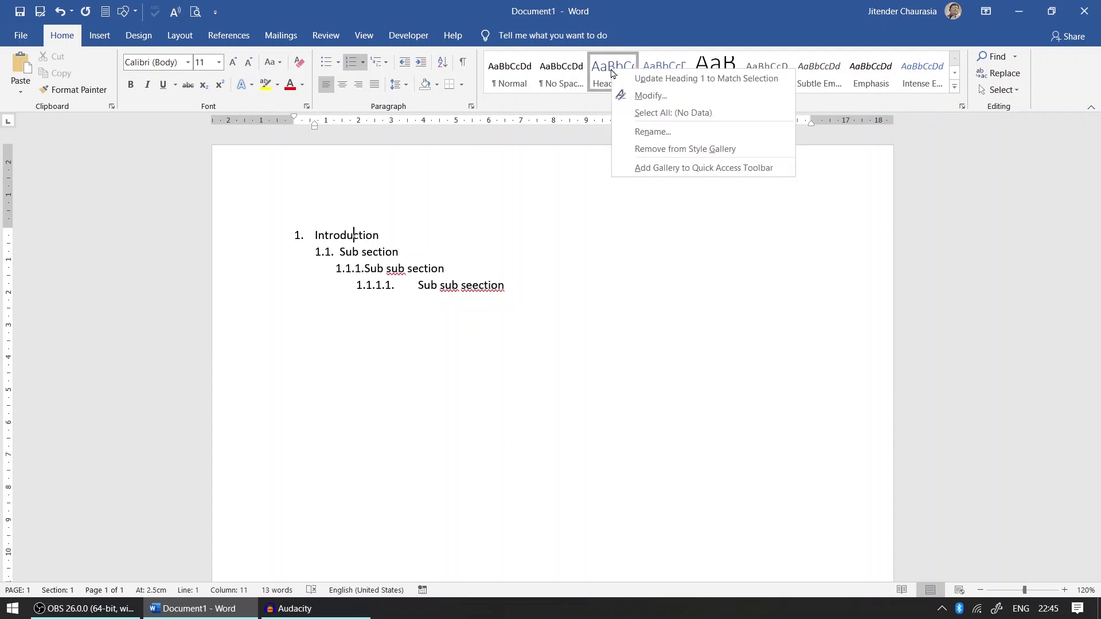
left_click(640, 79)
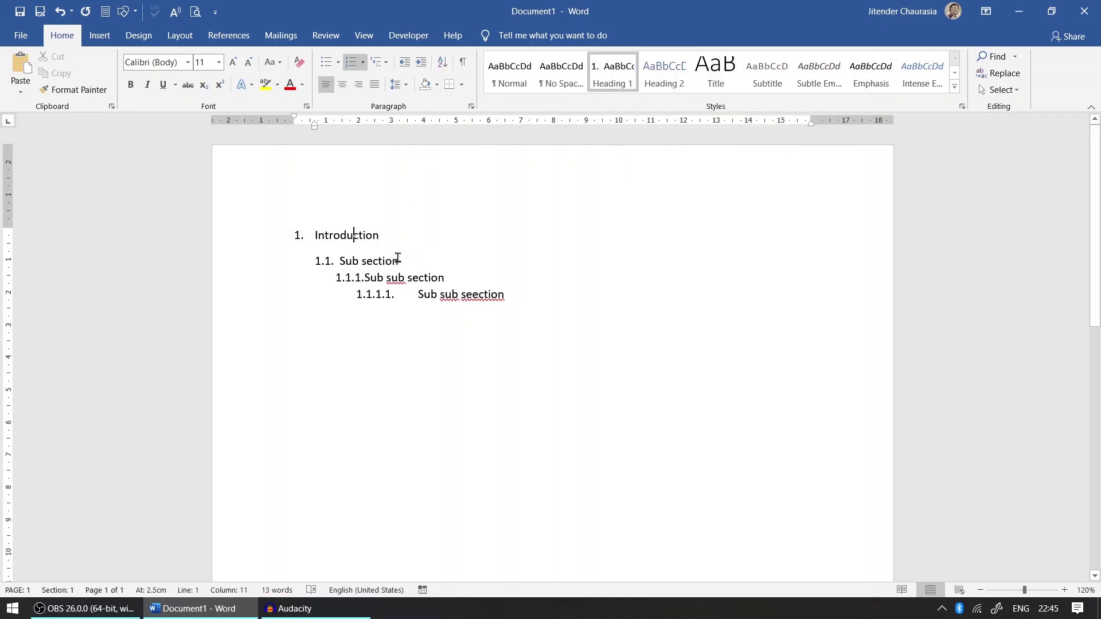
left_click(379, 261)
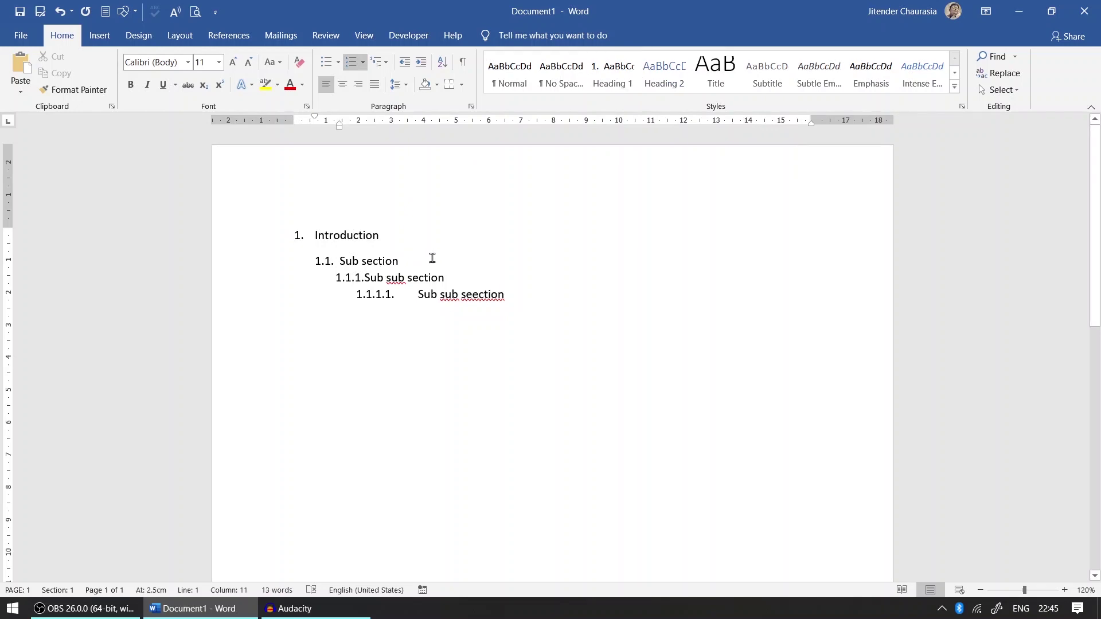
left_click(671, 74)
right_click(671, 76)
left_click(706, 71)
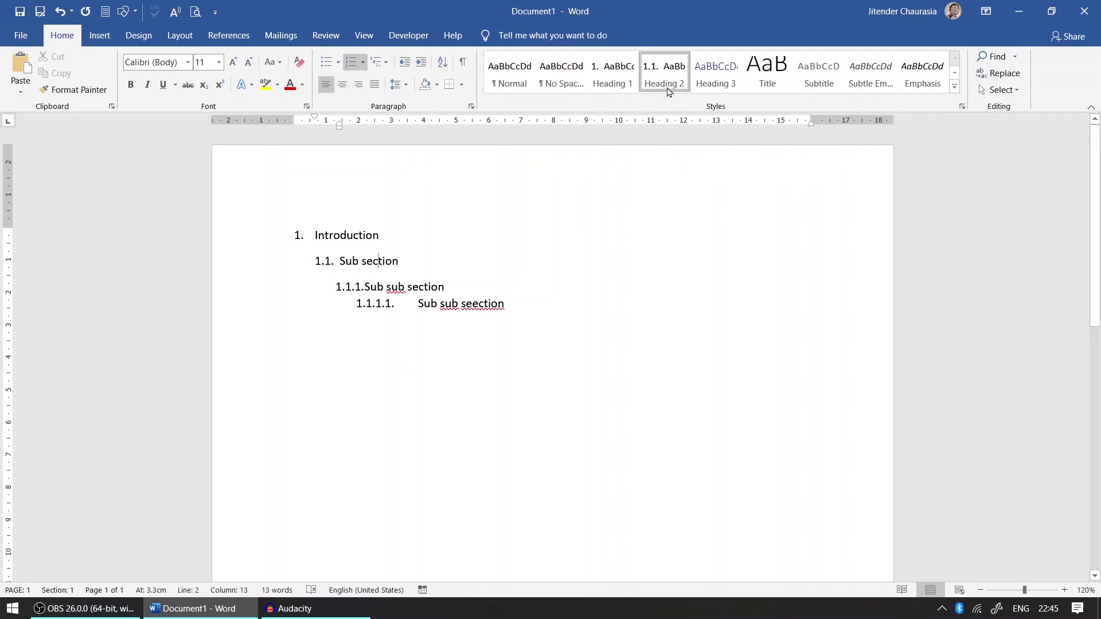
- Update the Heading 3 style to match the third-level item and the Heading 4 style to match the fourth-level item
left_click(400, 287)
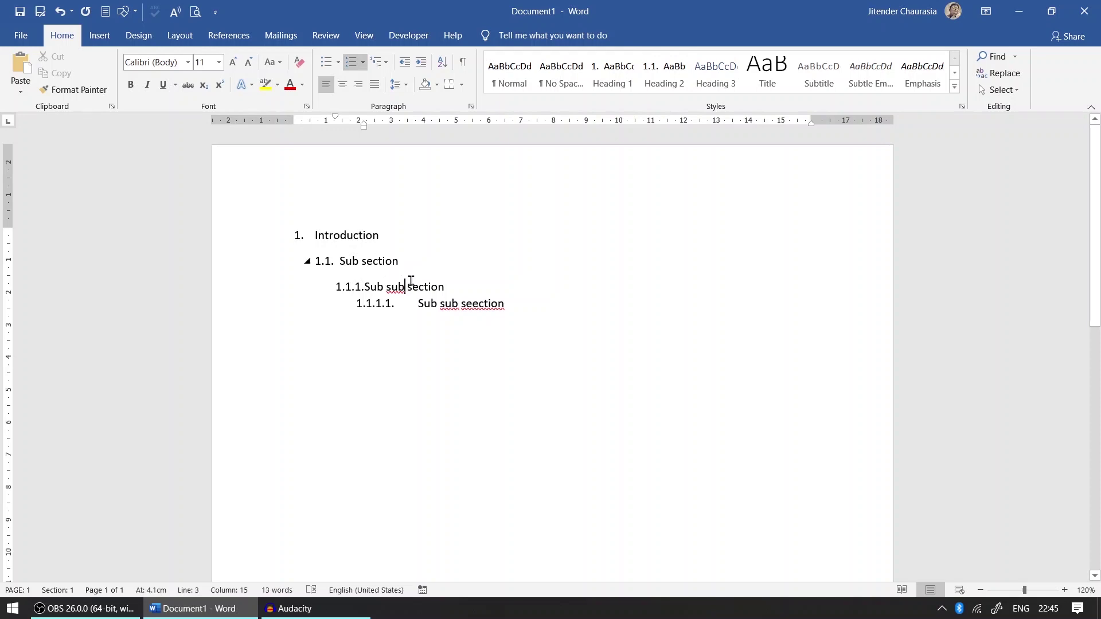
right_click(717, 87)
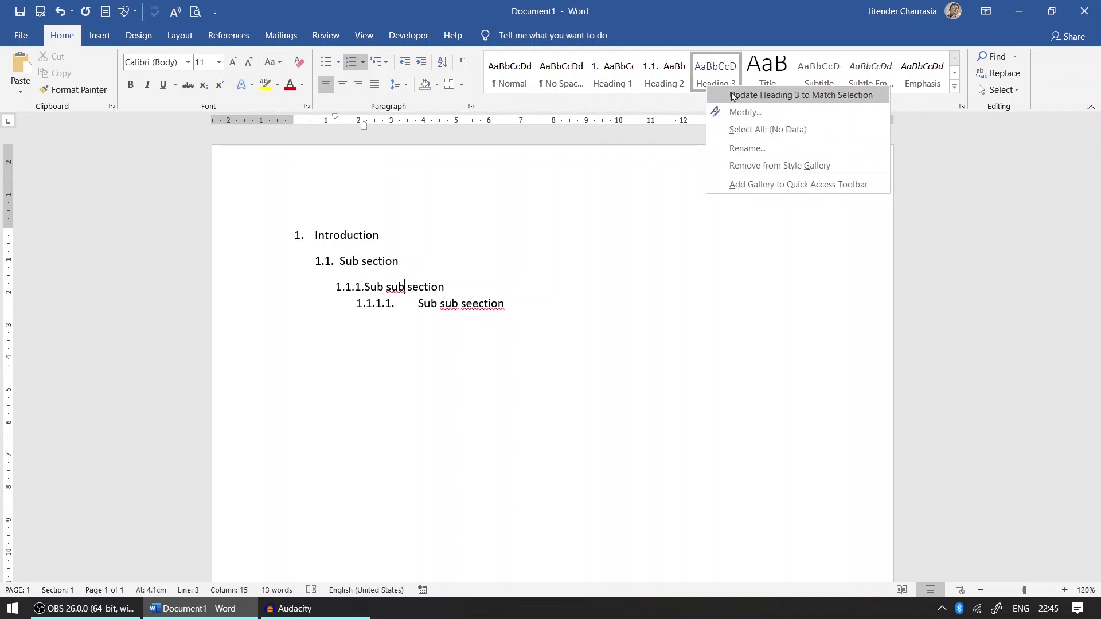
left_click(732, 95)
left_click(445, 319)
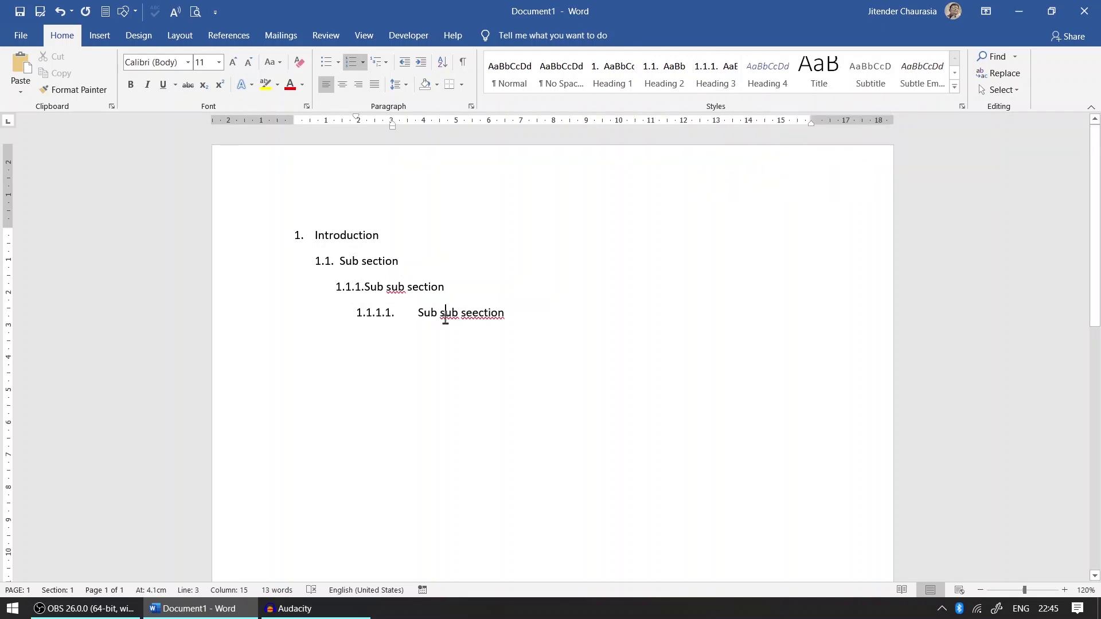
right_click(782, 74)
left_click(796, 84)
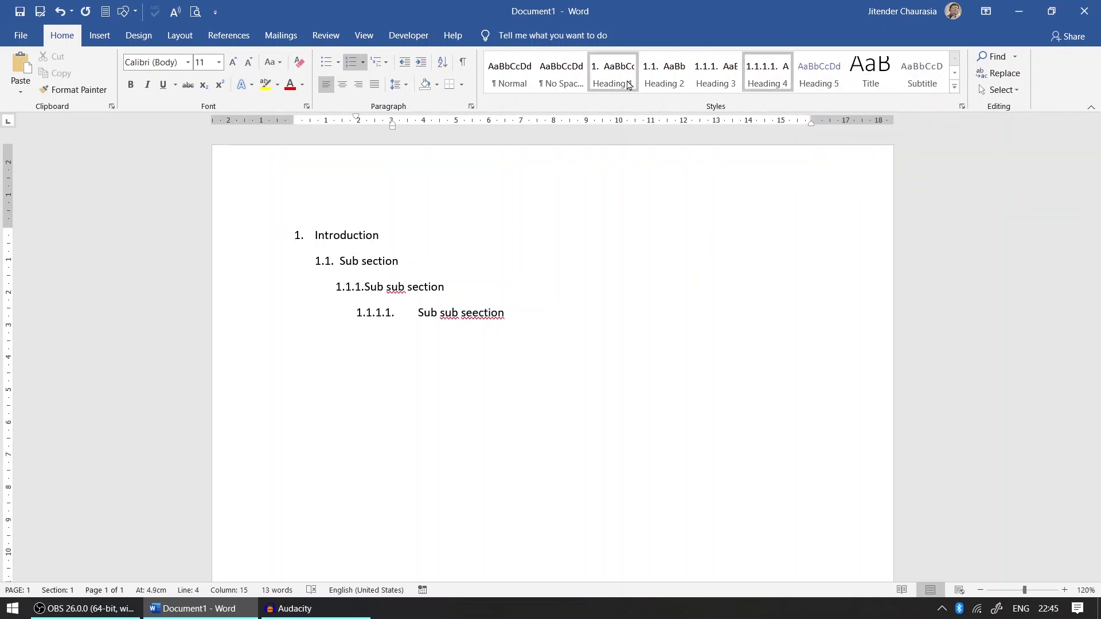
left_click(609, 86)
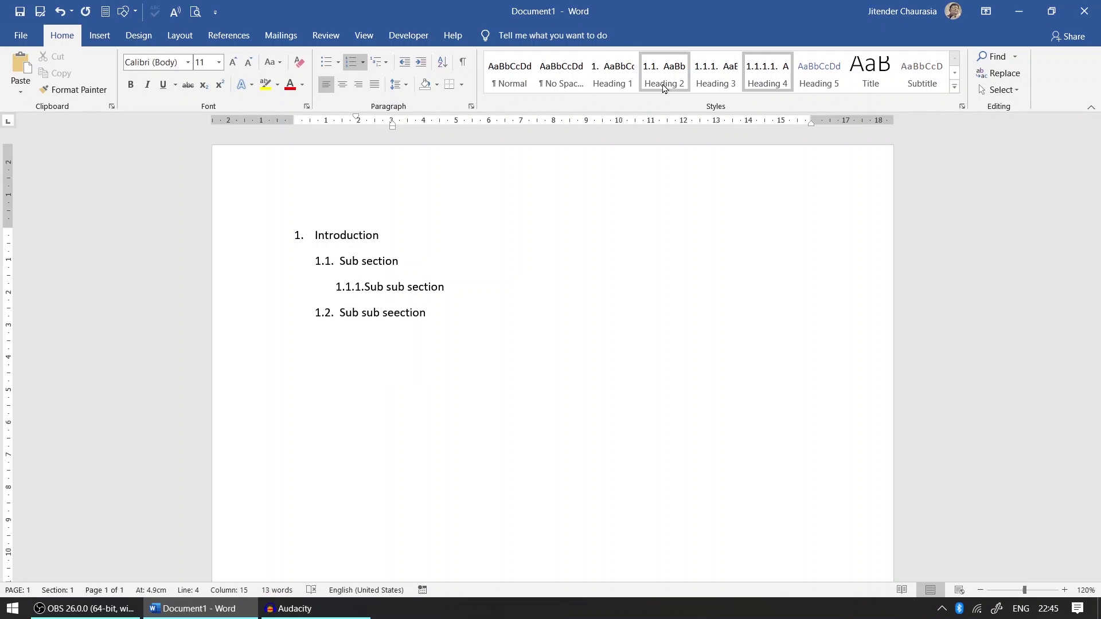
left_click(765, 85)
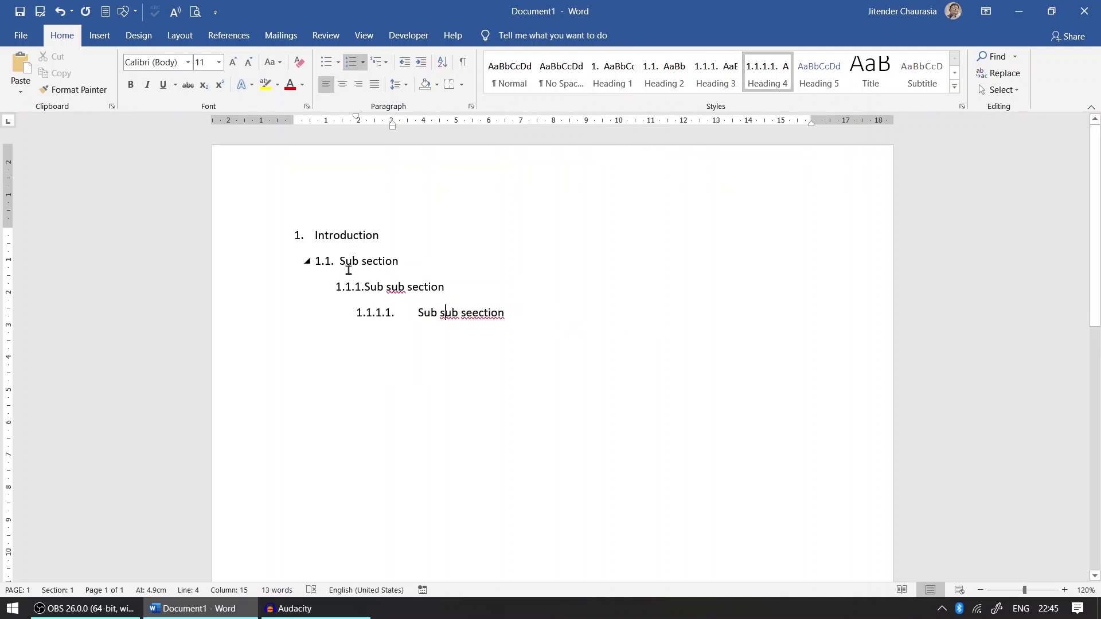
left_click_drag(294, 120, 293, 121)
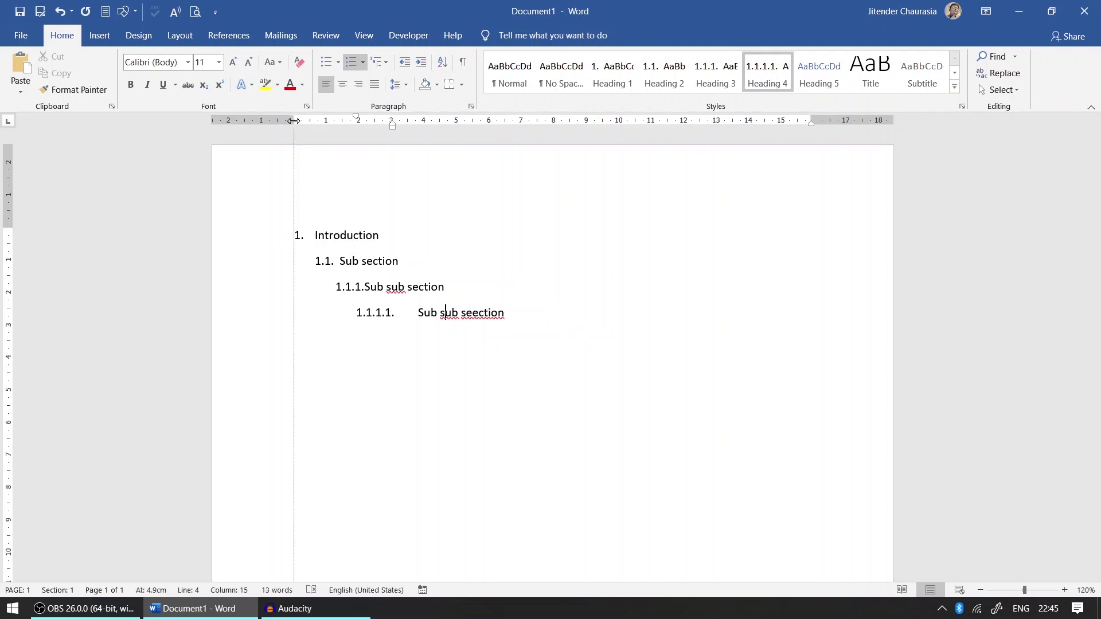
left_click_drag(293, 121, 293, 121)
left_click(379, 62)
left_click(379, 62)
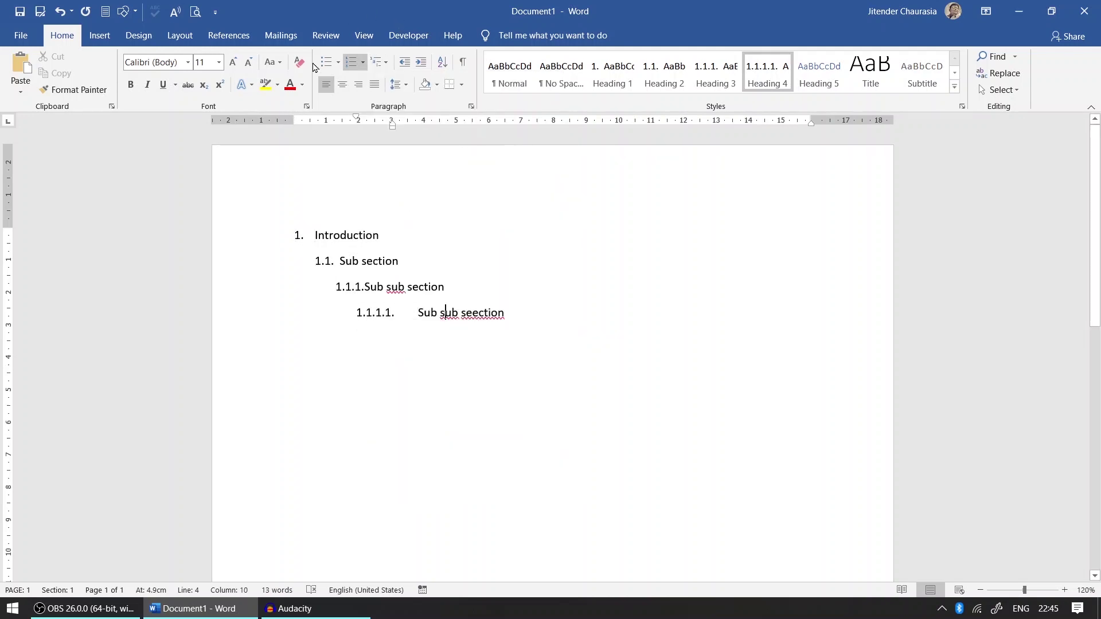
- Define a new multilevel list with the first level's text position and the additional indent for each level both set to 0
left_click(386, 63)
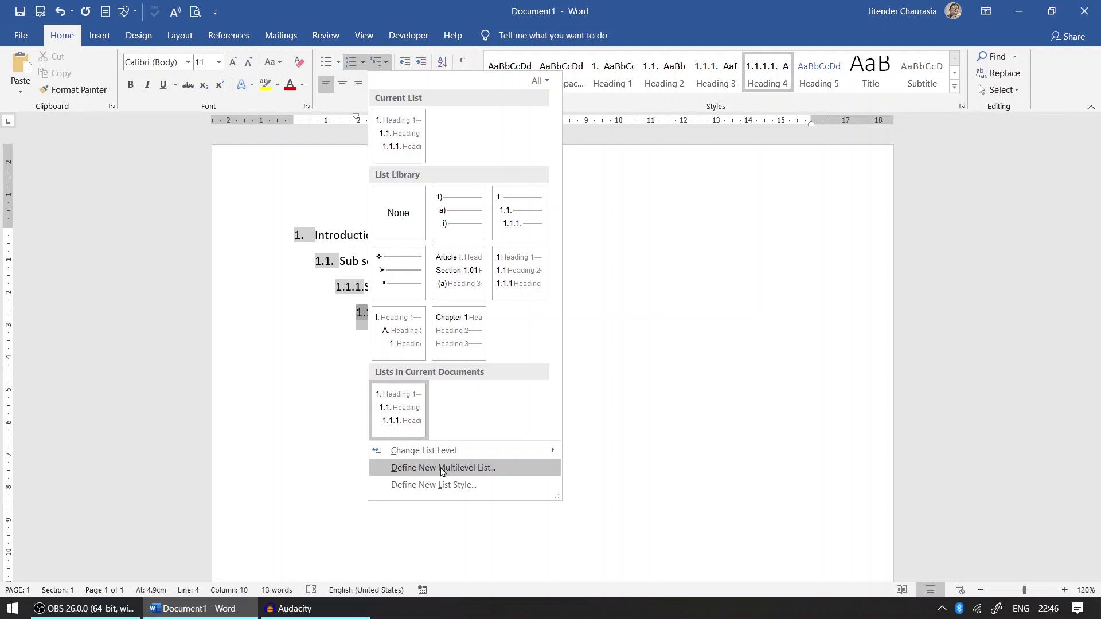
left_click(442, 468)
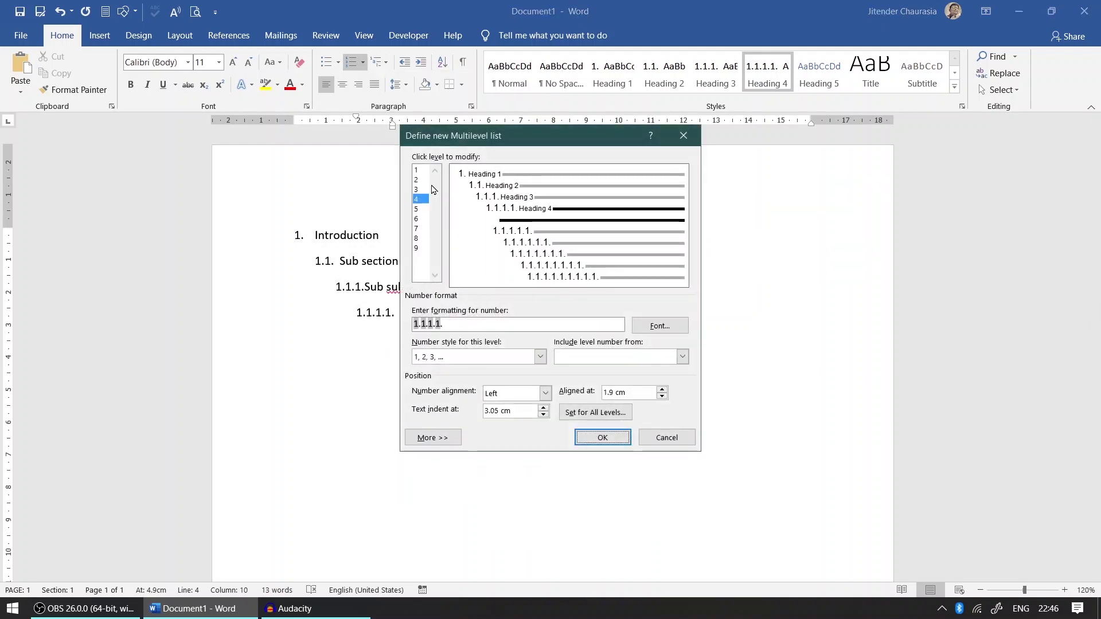
left_click(419, 170)
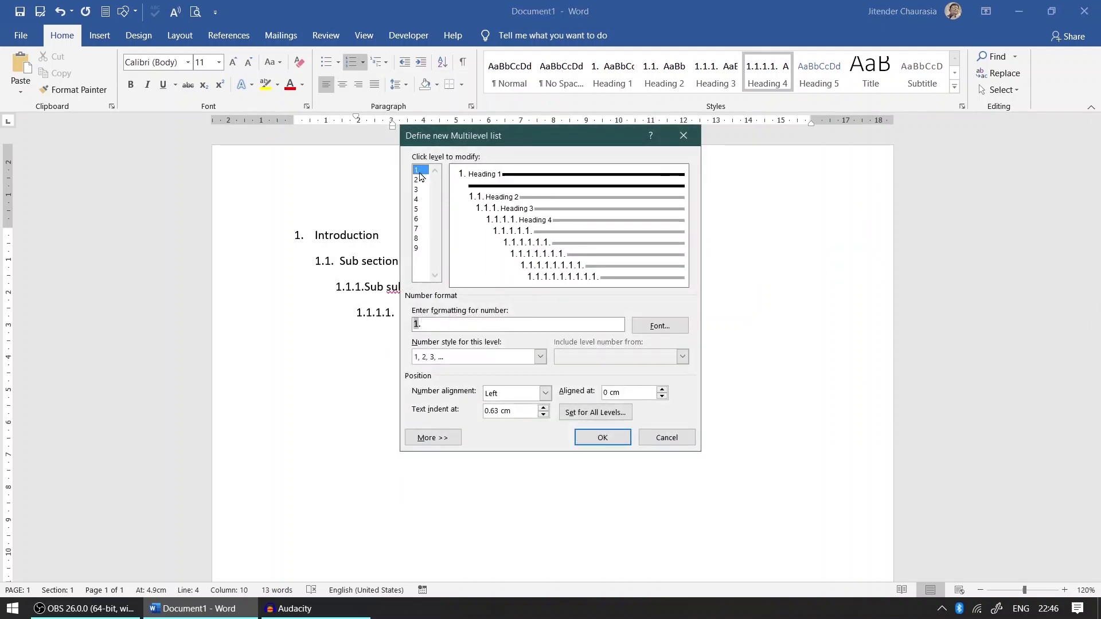
left_click(445, 445)
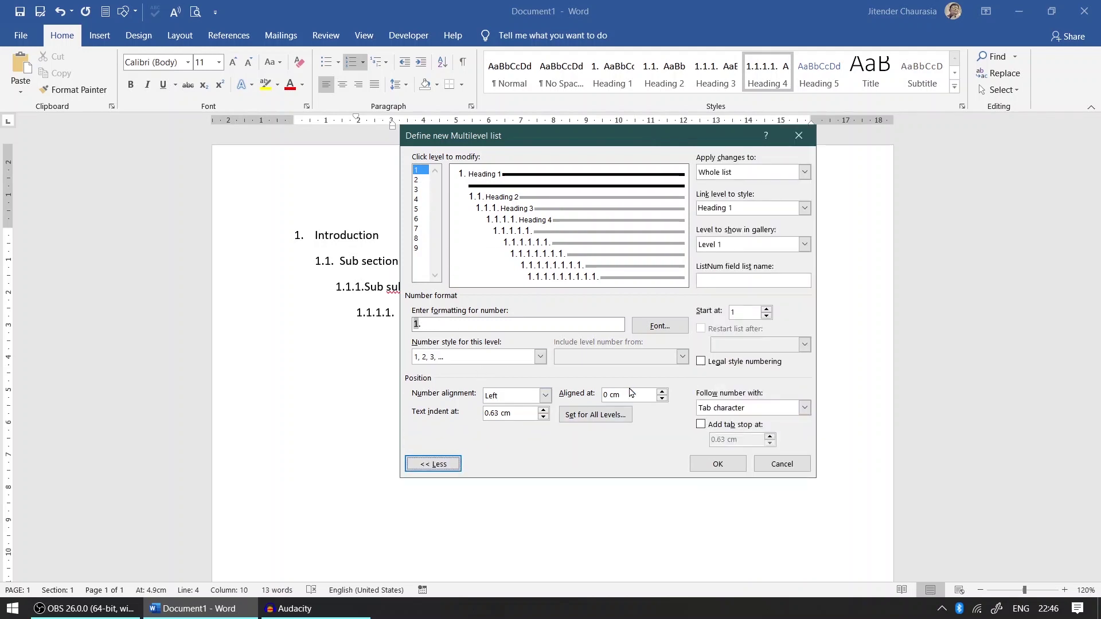
left_click_drag(513, 414, 474, 422)
left_click(595, 413)
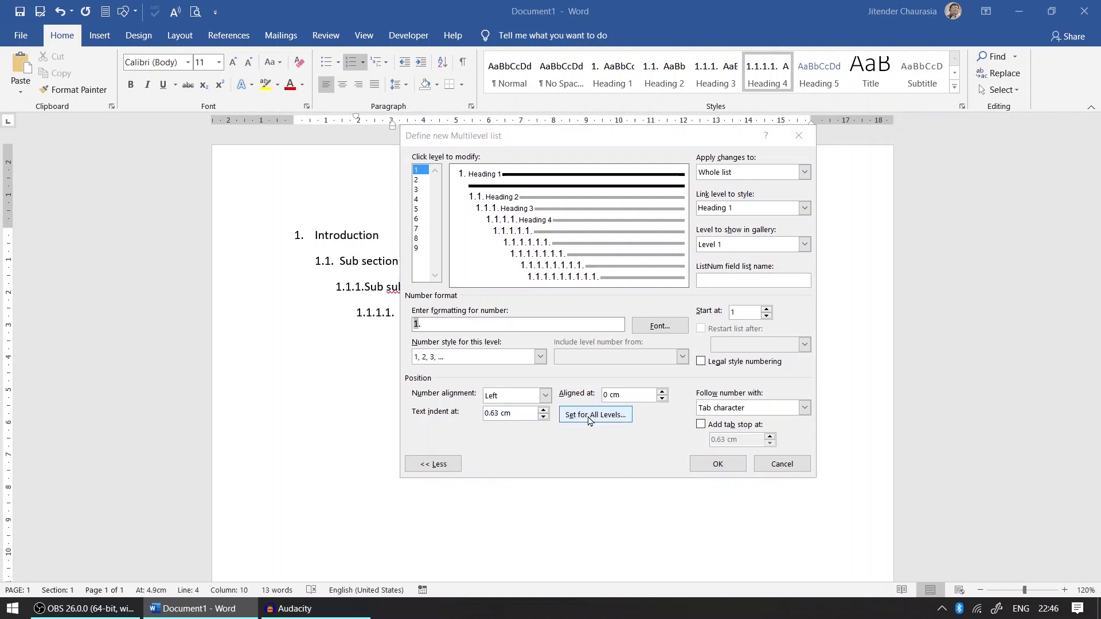
left_click_drag(624, 283, 572, 286)
type("0")
key("Tab")
type("0")
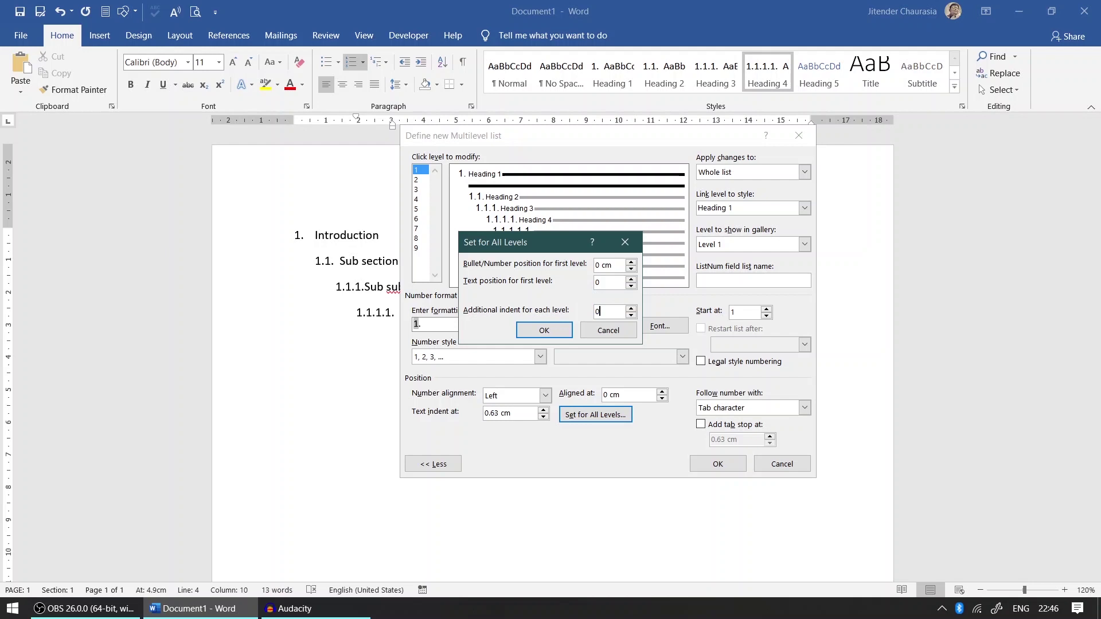
left_click(552, 333)
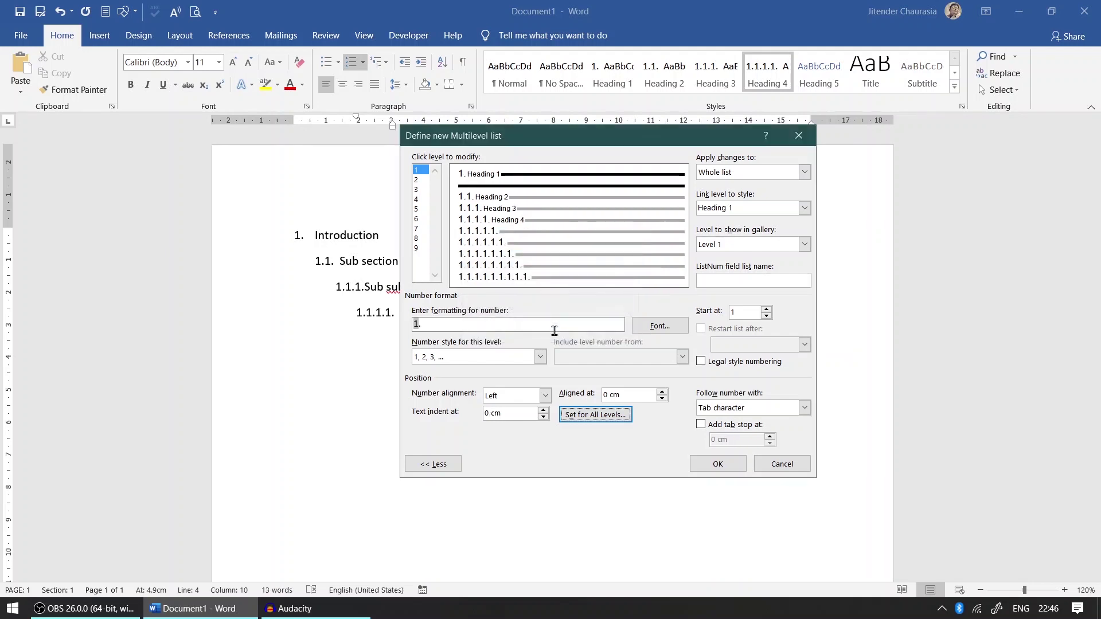
left_click(711, 464)
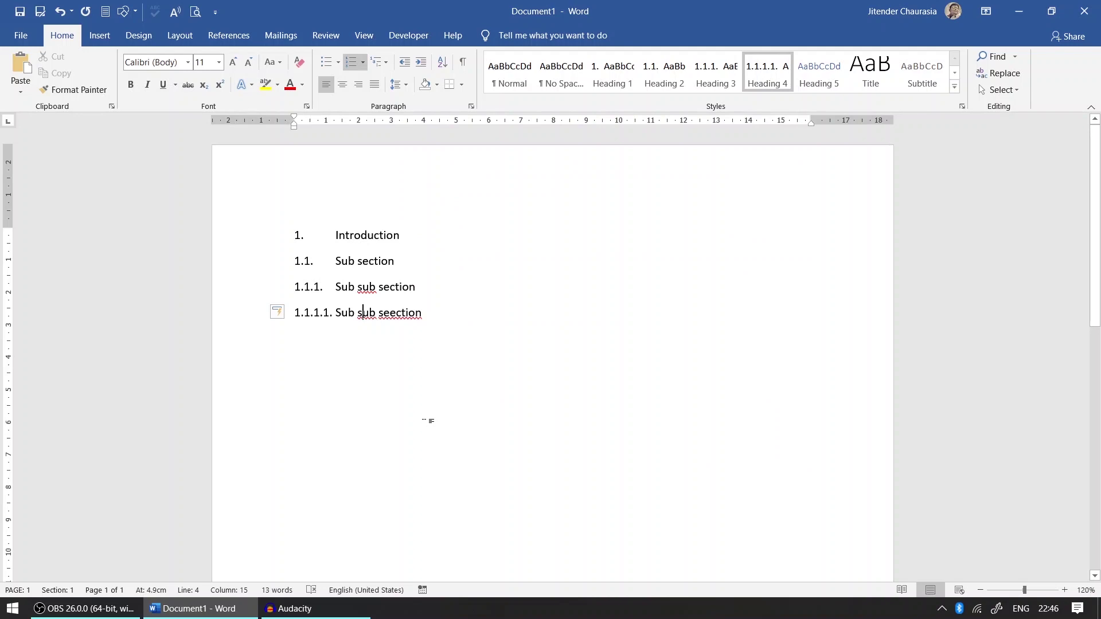
scroll(290, 298, "up", 2)
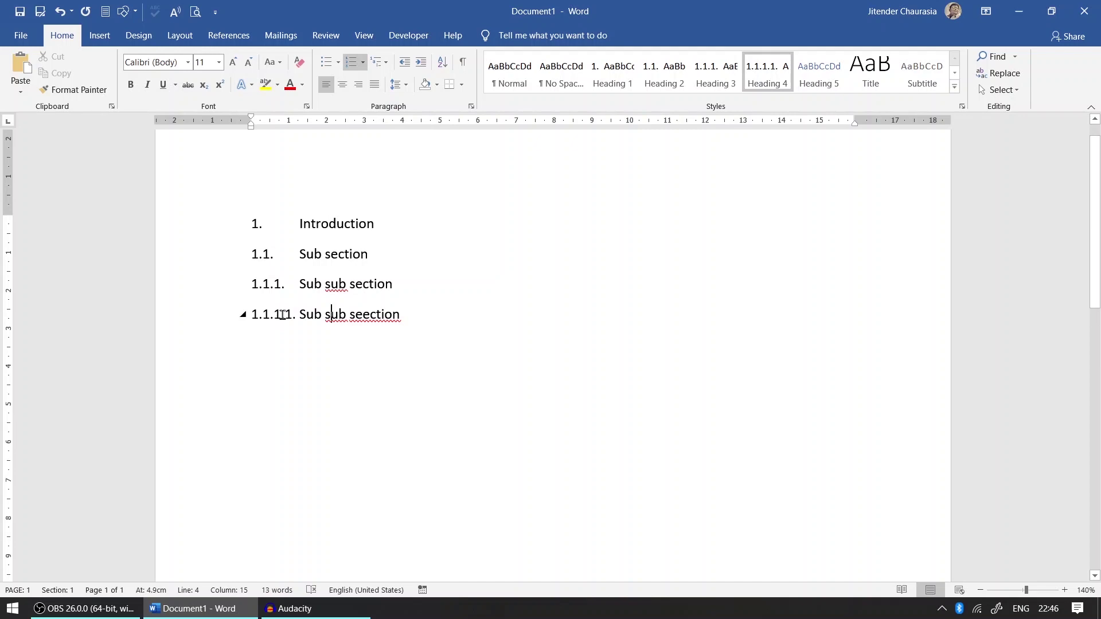
- Redefine the multilevel list so that the number of level 1, linked to Heading 1, is followed by a space
left_click(300, 226)
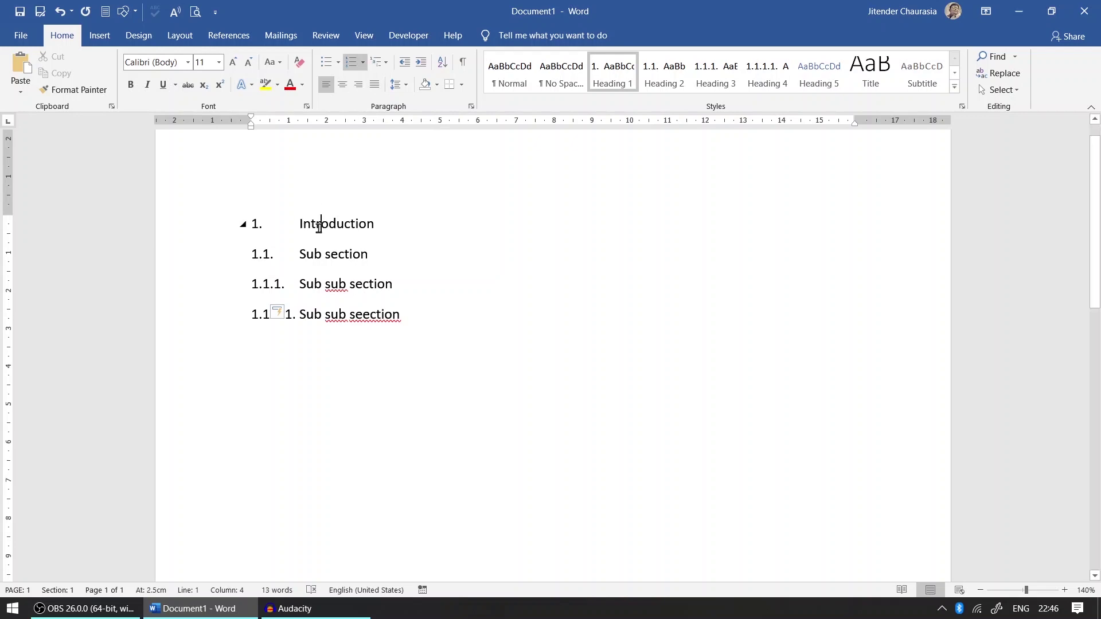
left_click(379, 62)
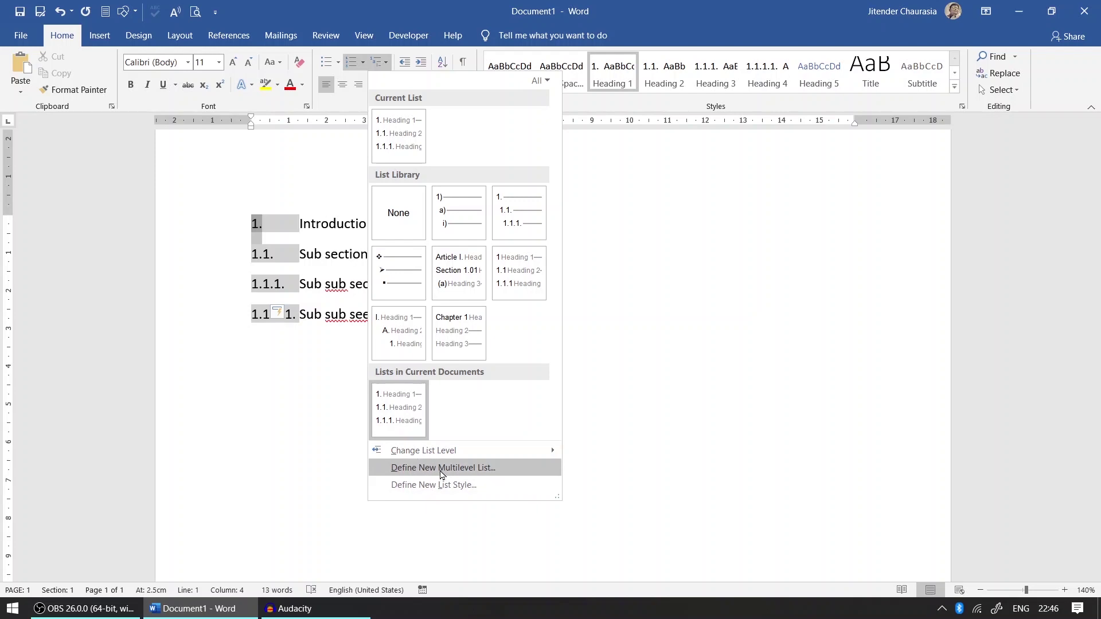
left_click(442, 468)
left_click(698, 396)
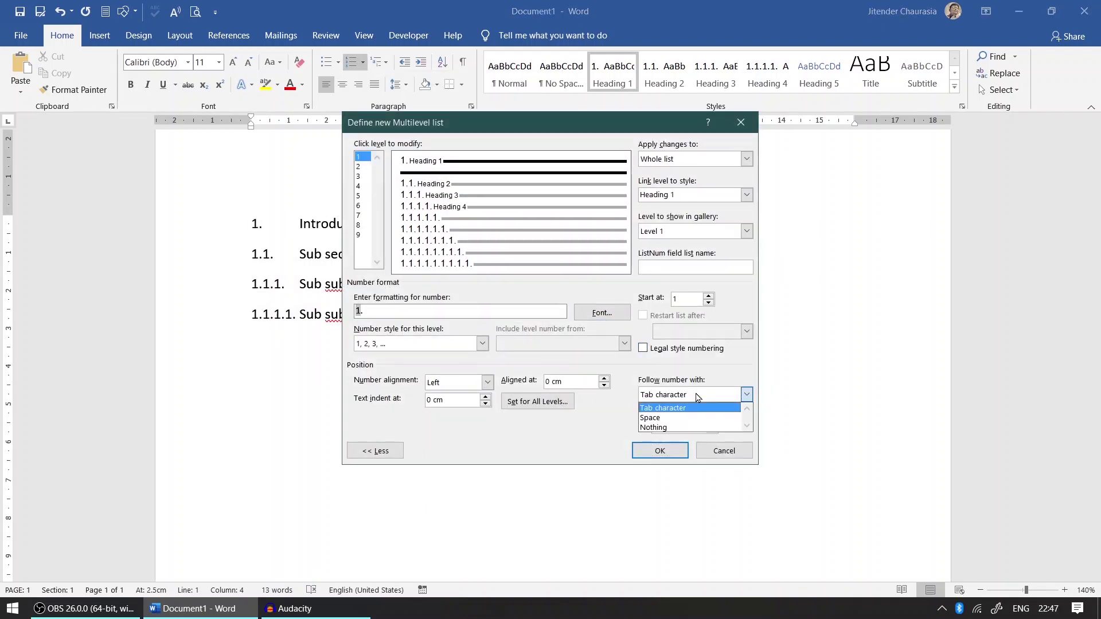
left_click(694, 418)
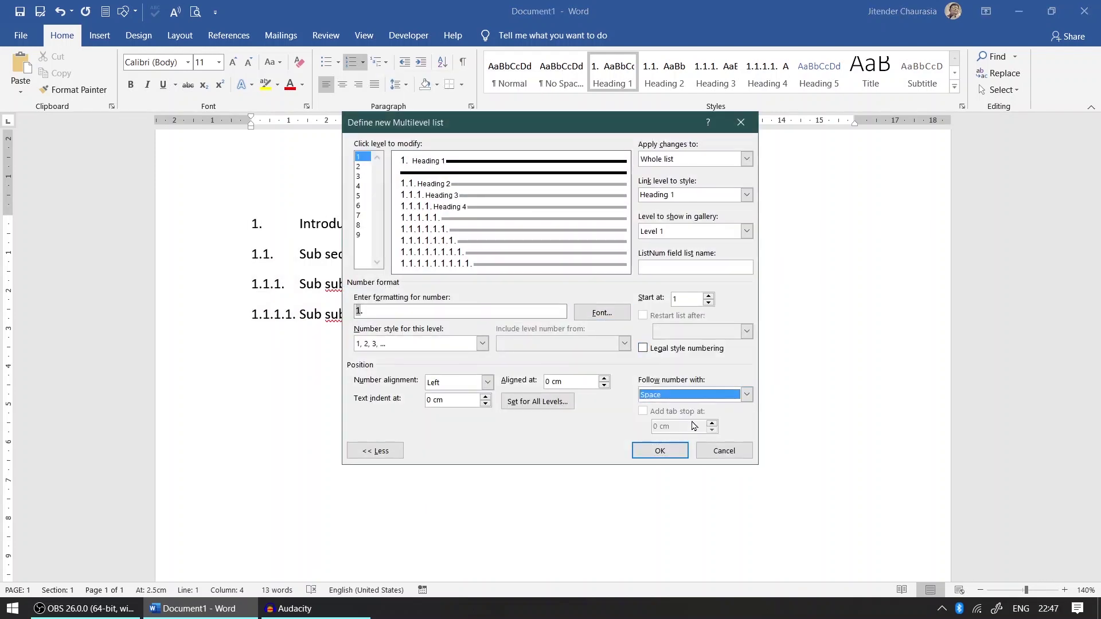
left_click(660, 451)
- Redefine the multilevel list so that the number of level 2, linked to Heading 2, is followed by a space
left_click(331, 255)
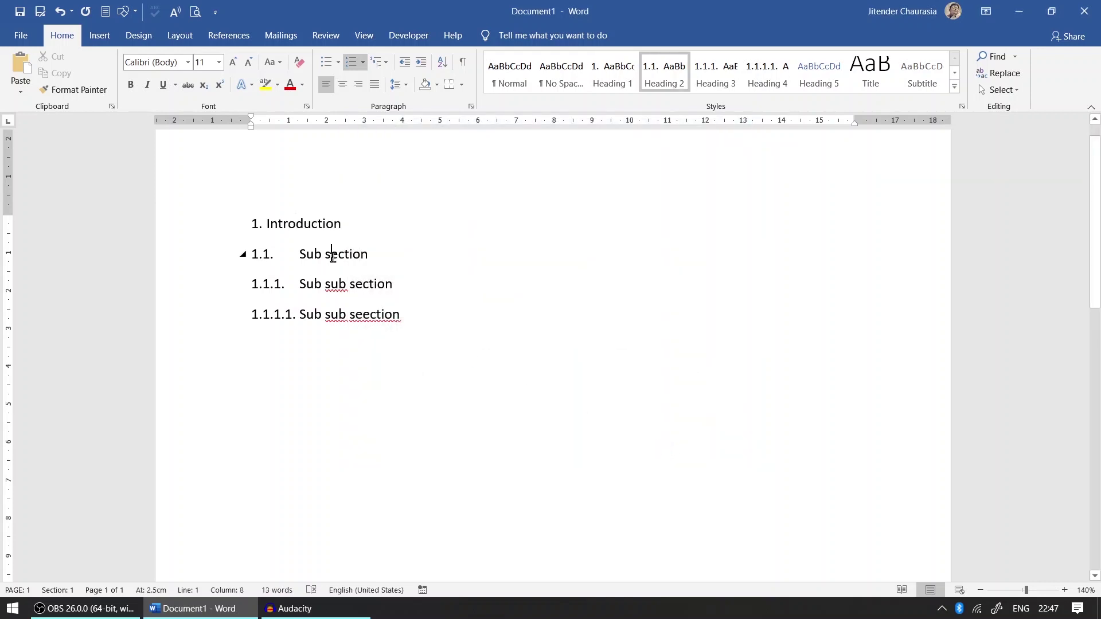
left_click(378, 64)
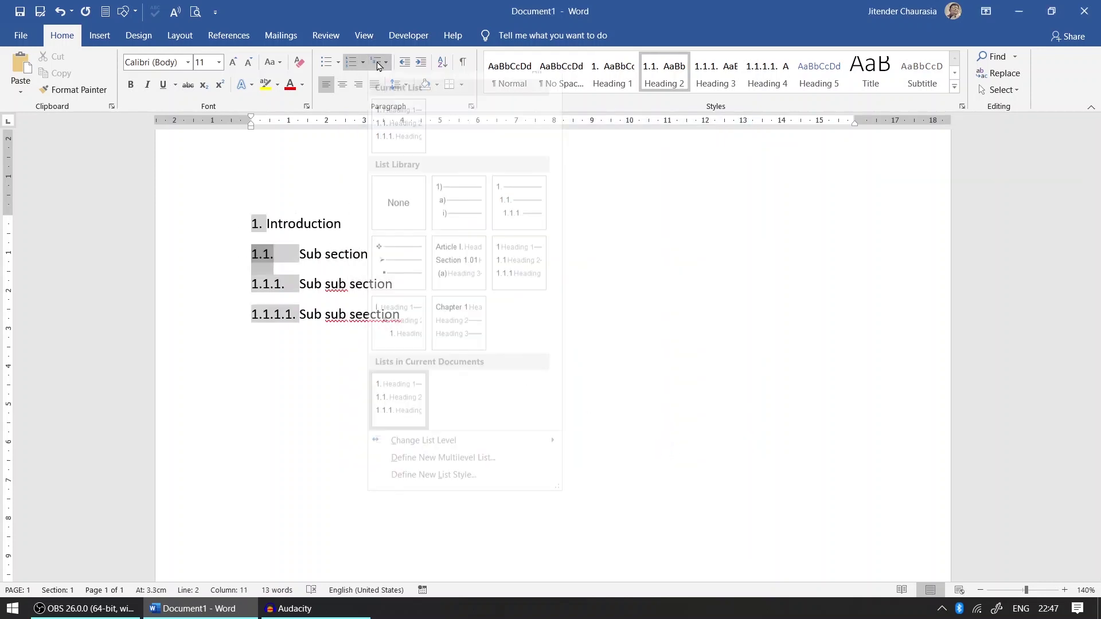
left_click(448, 467)
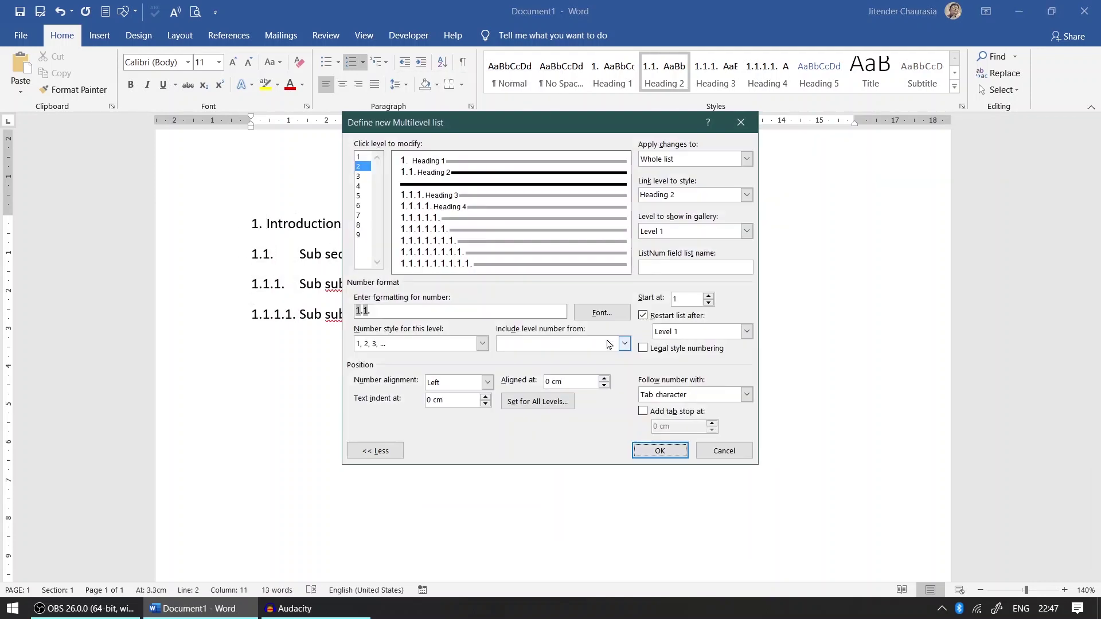
left_click(661, 393)
left_click(670, 420)
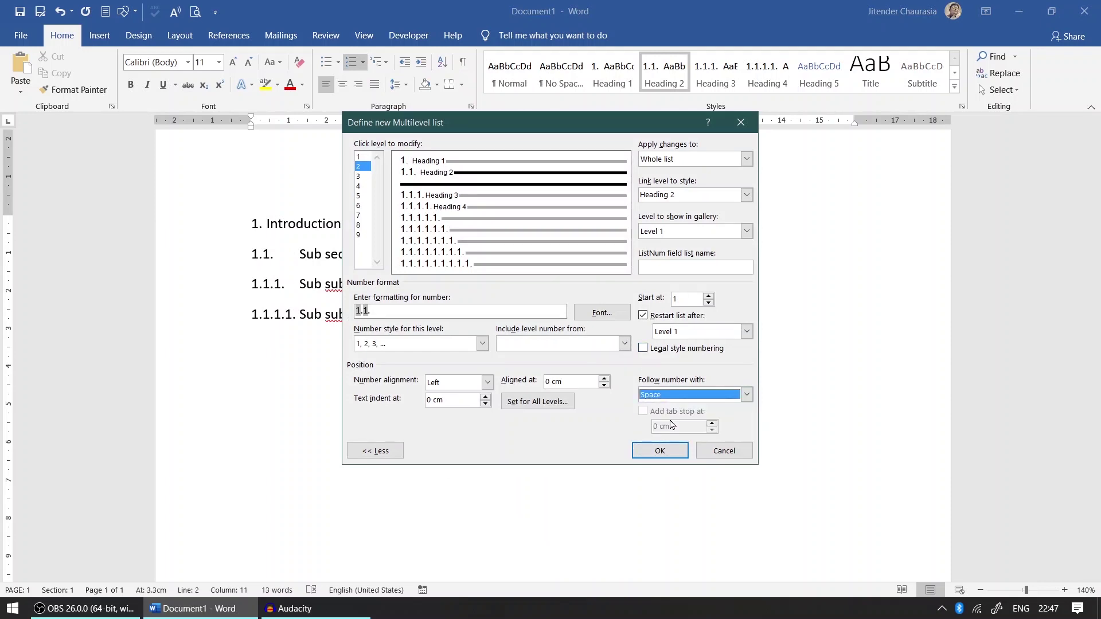
left_click(661, 450)
- Redefine the multilevel list so that the number of level 3, linked to Heading 3, is followed by a space
left_click(381, 290)
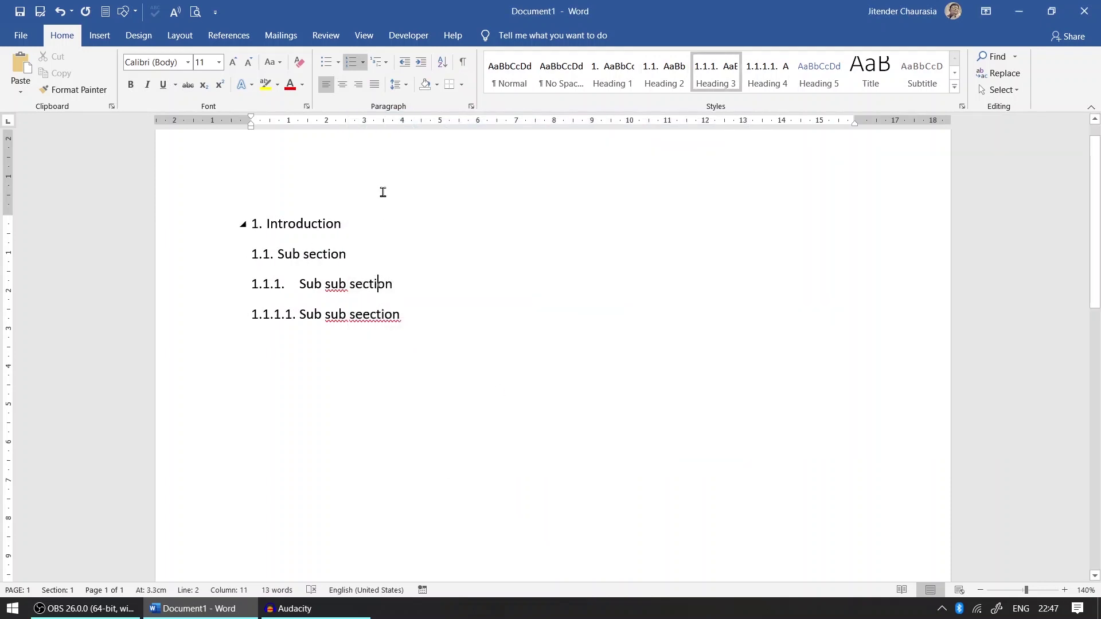
left_click(379, 64)
left_click(453, 467)
left_click(661, 395)
left_click(666, 420)
left_click(660, 451)
- Redefine the multilevel list so that the number of level 4, linked to Heading 4, is followed by a space
left_click(369, 314)
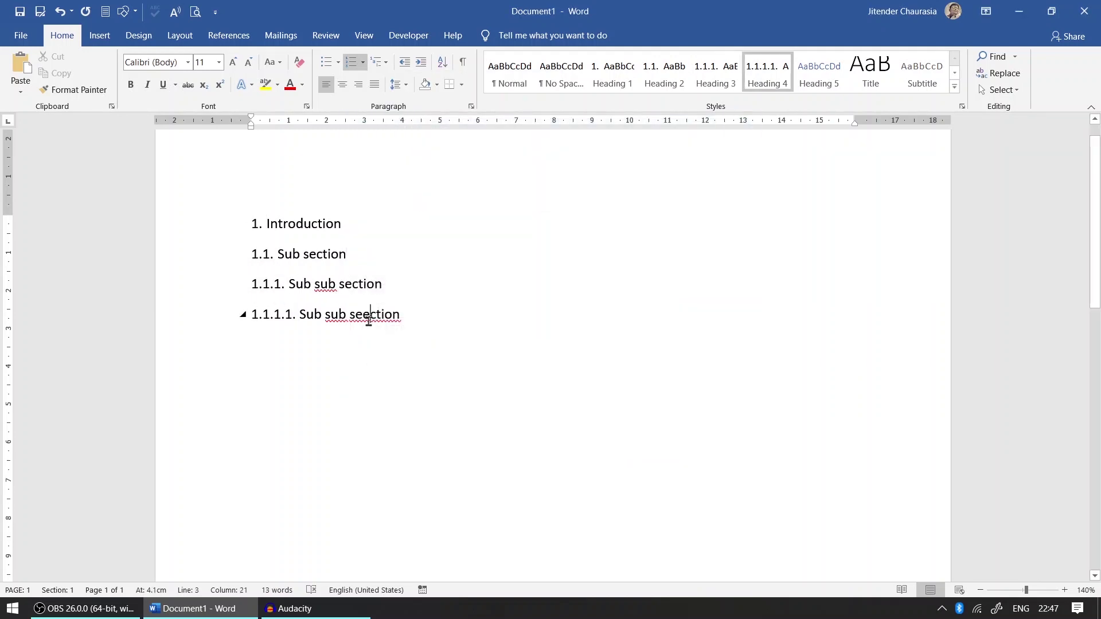
left_click(386, 65)
left_click(453, 466)
left_click(669, 396)
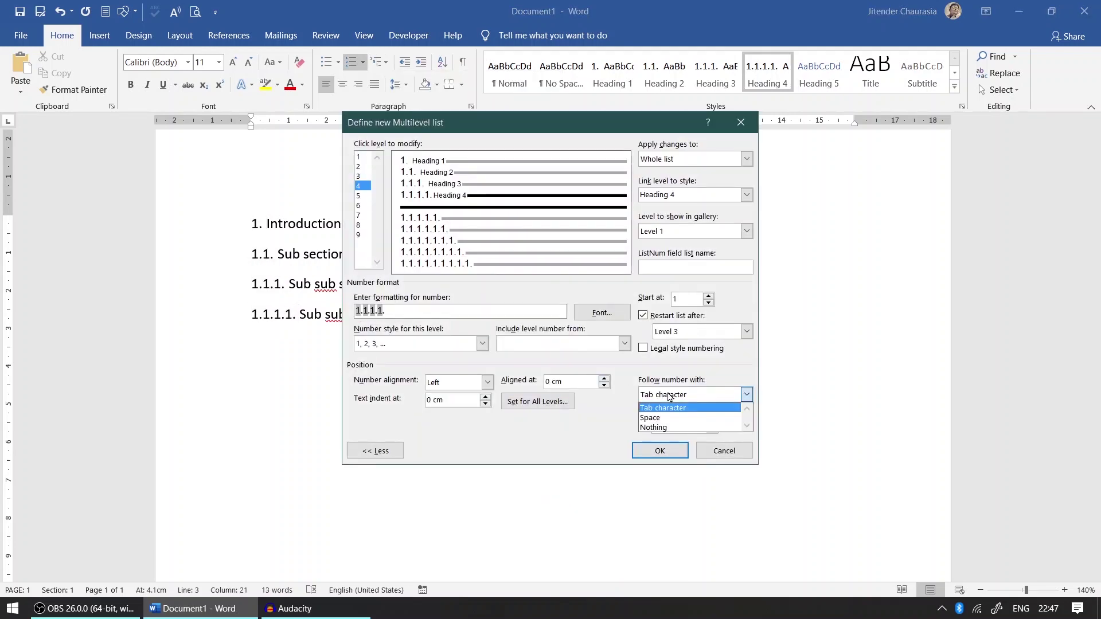
left_click(665, 419)
left_click(660, 451)
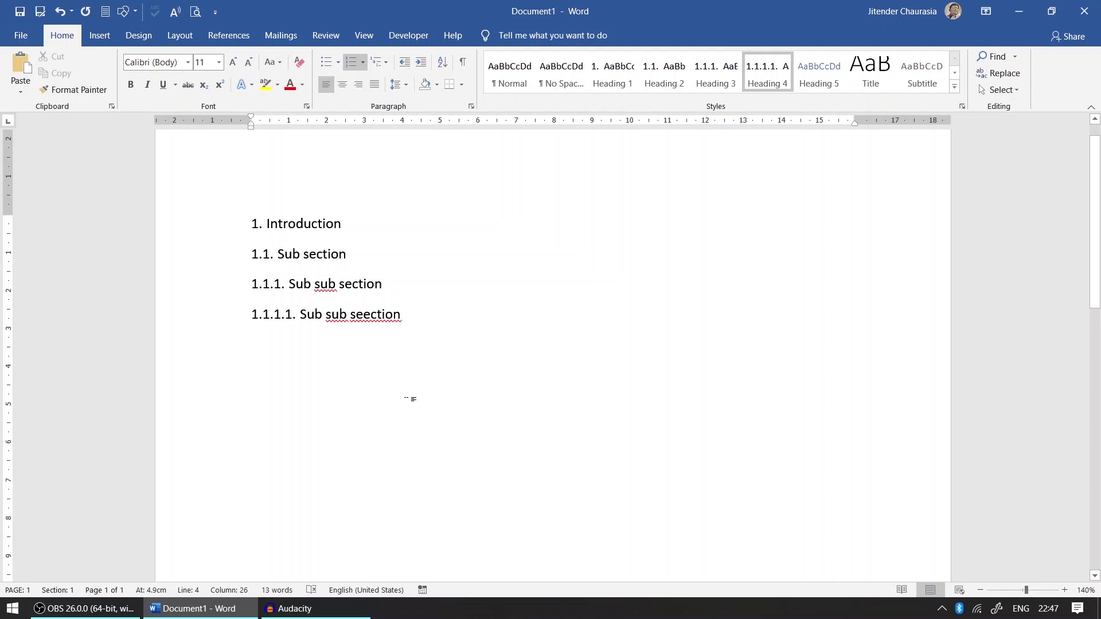
- Format all four headings in Times New Roman, size 12, bold
left_click(304, 241)
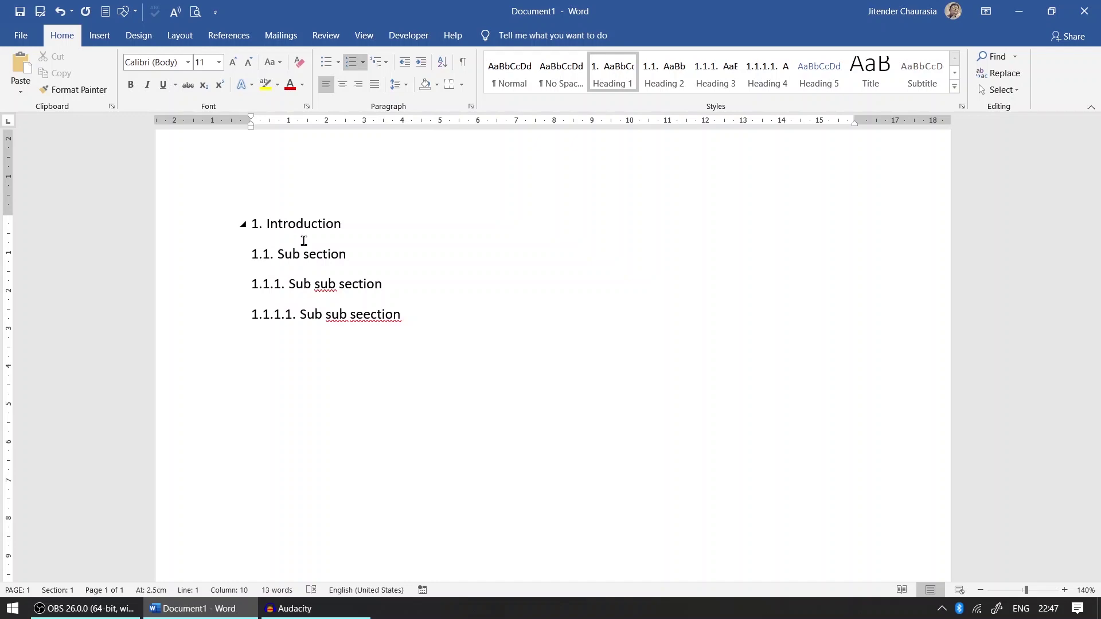
key("ctrl+a")
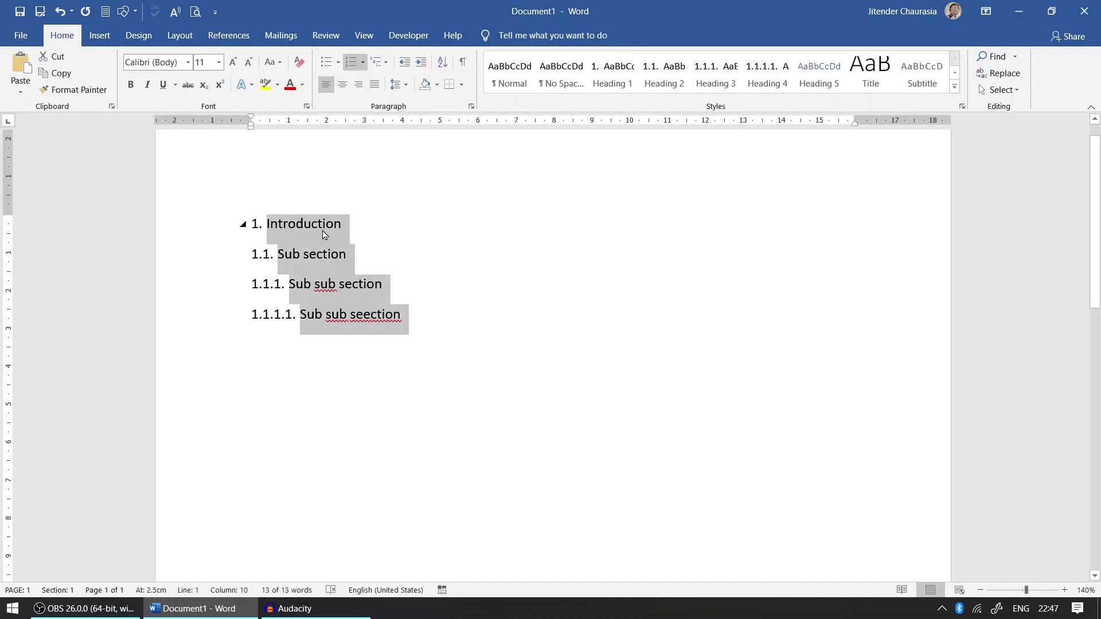
left_click(222, 66)
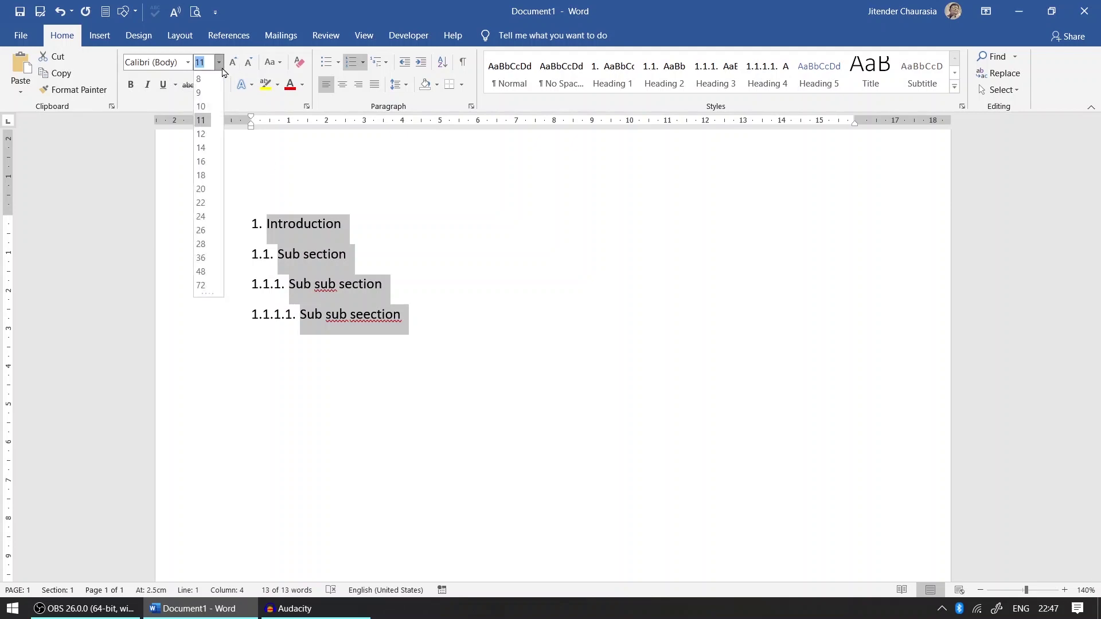
left_click(206, 137)
left_click(187, 62)
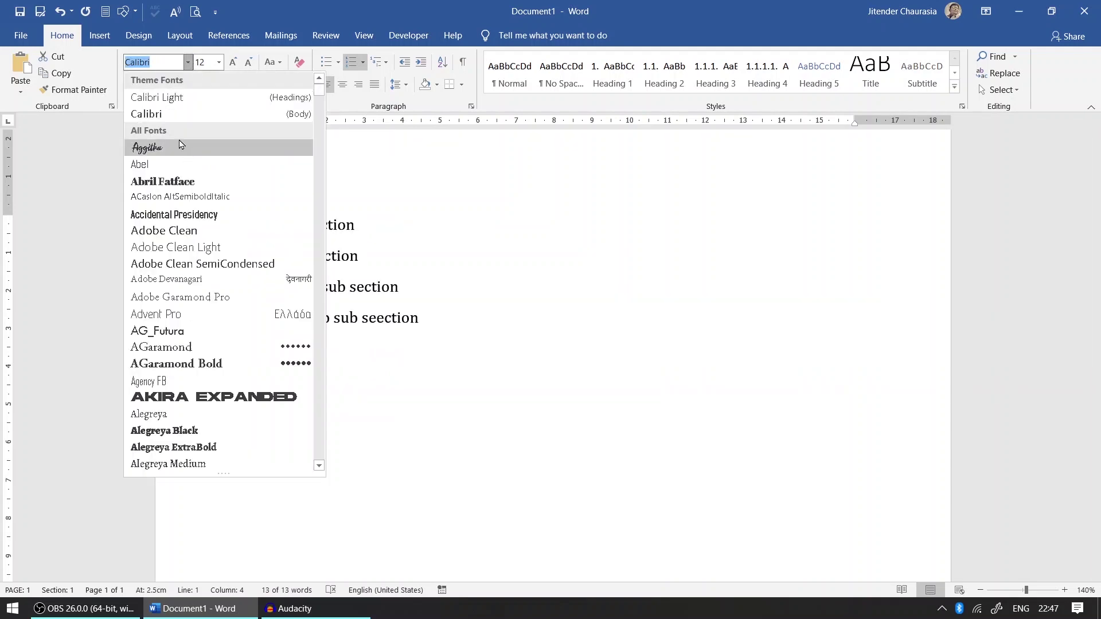
type("Times New Roman")
key("Return")
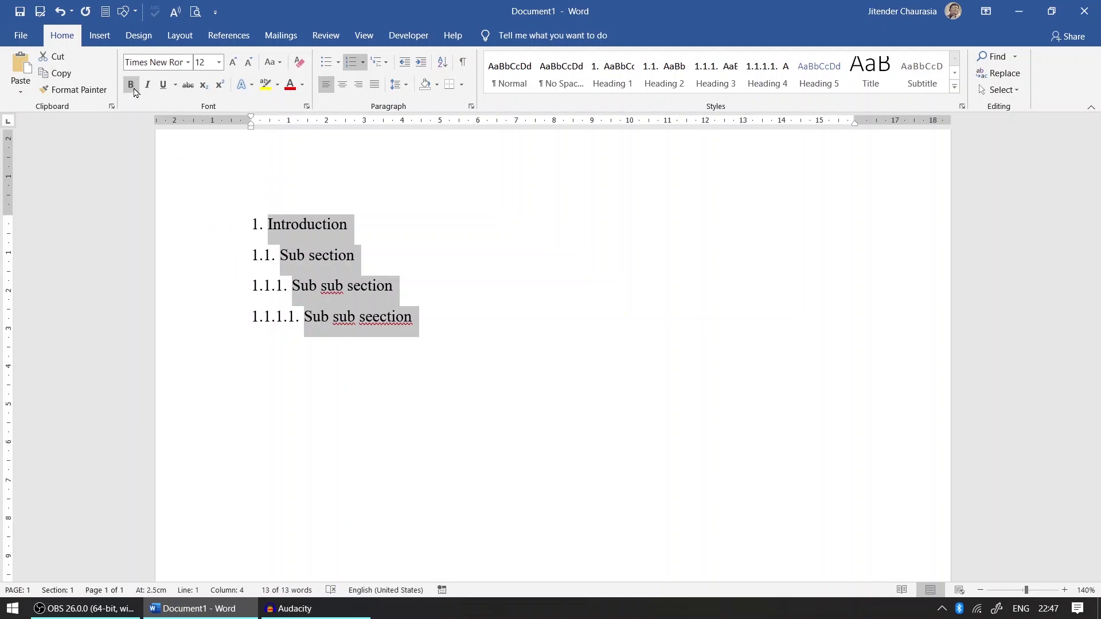
left_click(134, 90)
- Update the Heading 1 style from the reformatted Introduction heading and the Heading 2 style from the reformatted Sub section heading
left_click(376, 220)
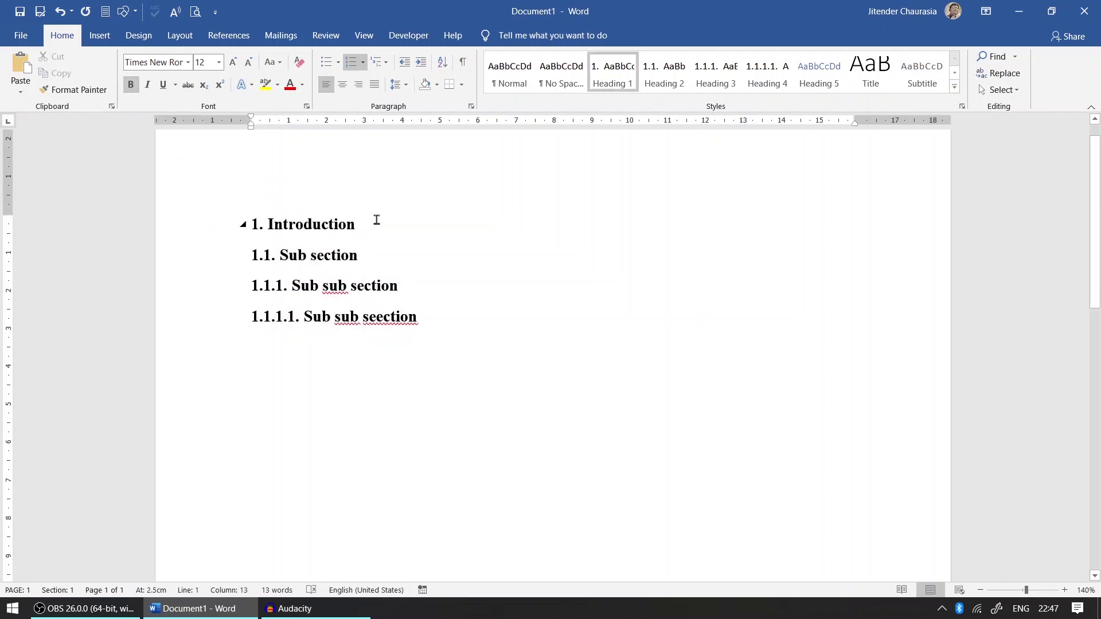
right_click(612, 83)
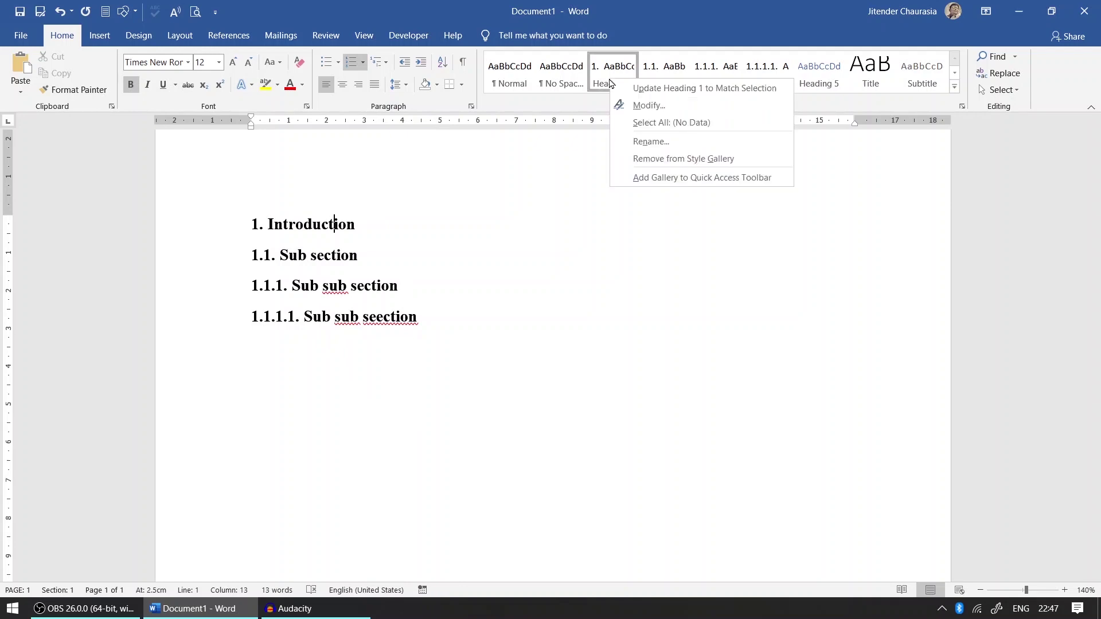
left_click(340, 226)
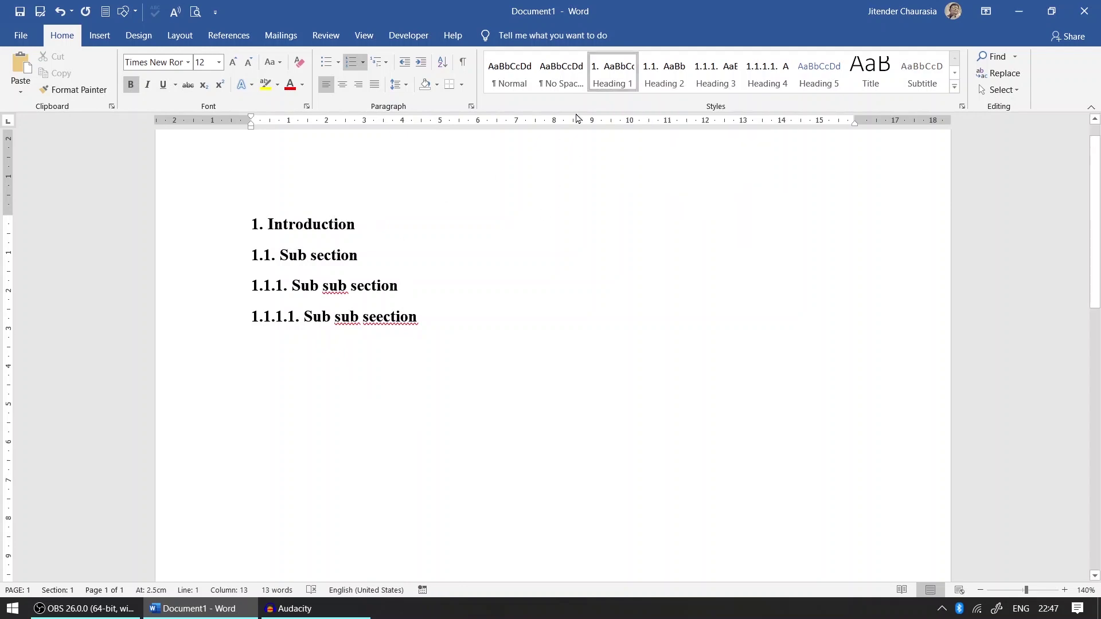
right_click(614, 73)
left_click(716, 82)
left_click(310, 257)
right_click(663, 74)
left_click(681, 84)
- Update the Heading 3 style from the reformatted 1.1.1. heading and the Heading 4 style from the reformatted 1.1.1.1. heading
left_click(342, 293)
right_click(718, 74)
left_click(741, 83)
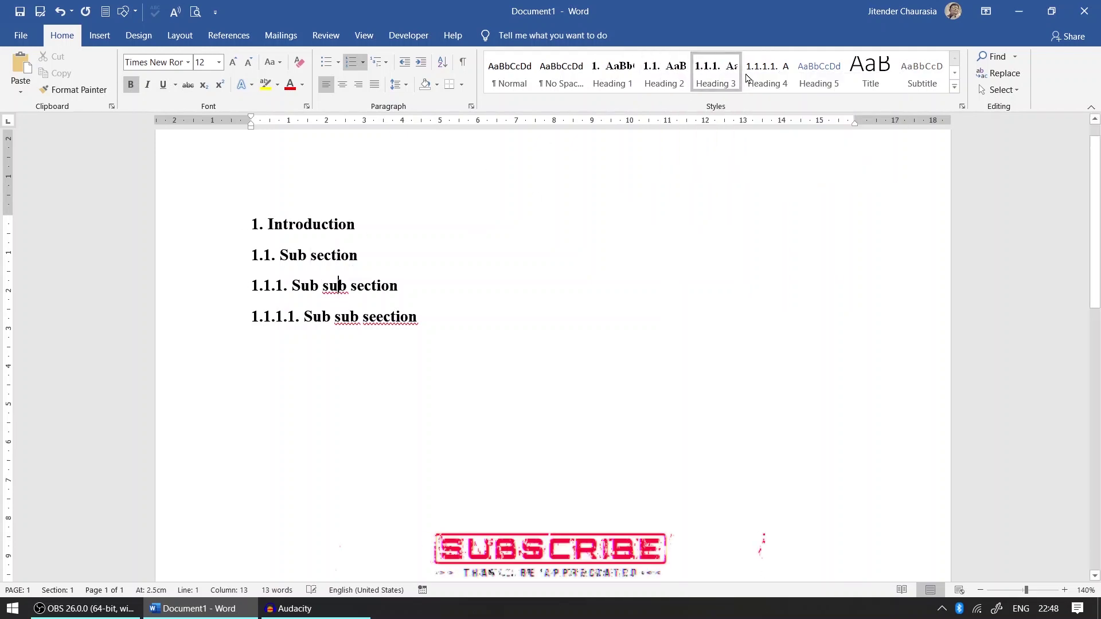
left_click(324, 315)
right_click(770, 74)
left_click(779, 82)
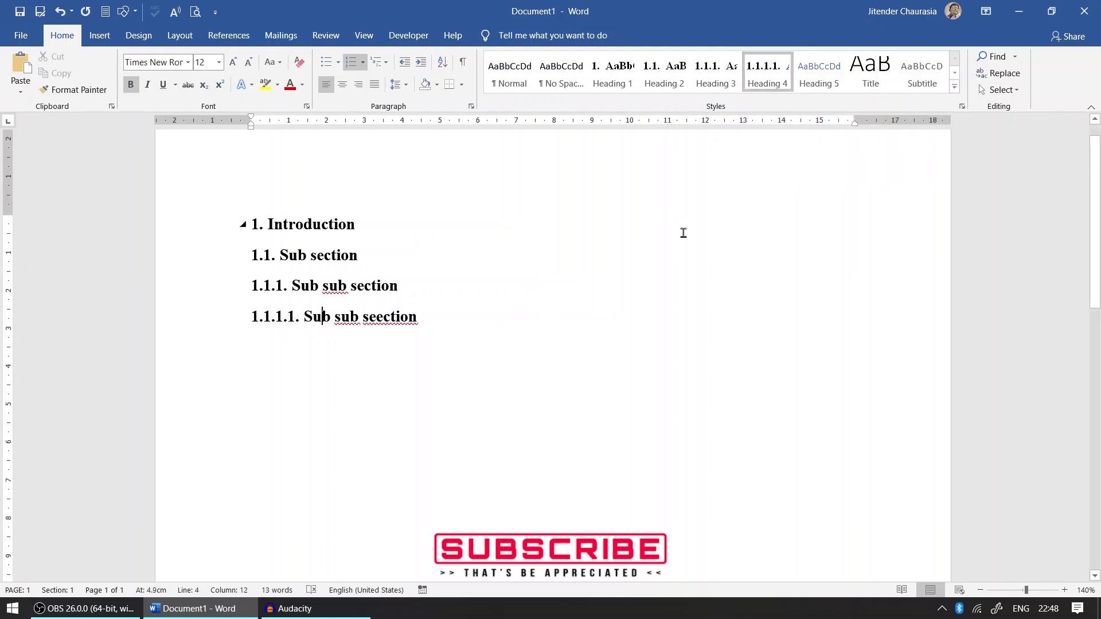
- Insert placeholder text of three paragraphs with three sentences each under the Introduction heading using =rand(3,3)
left_click(387, 228)
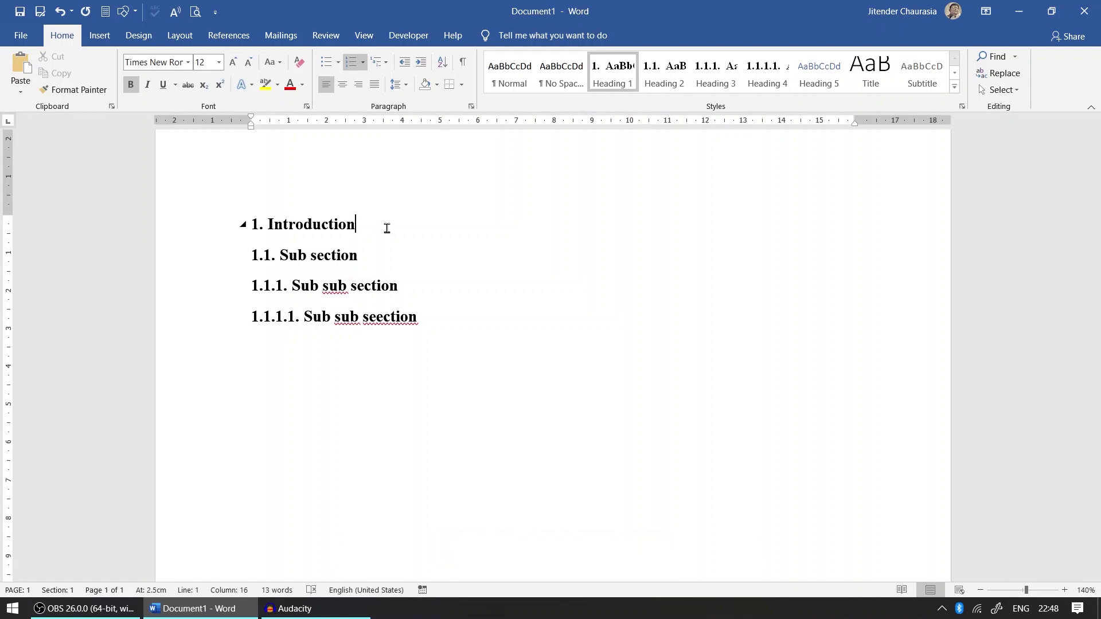
key("Return")
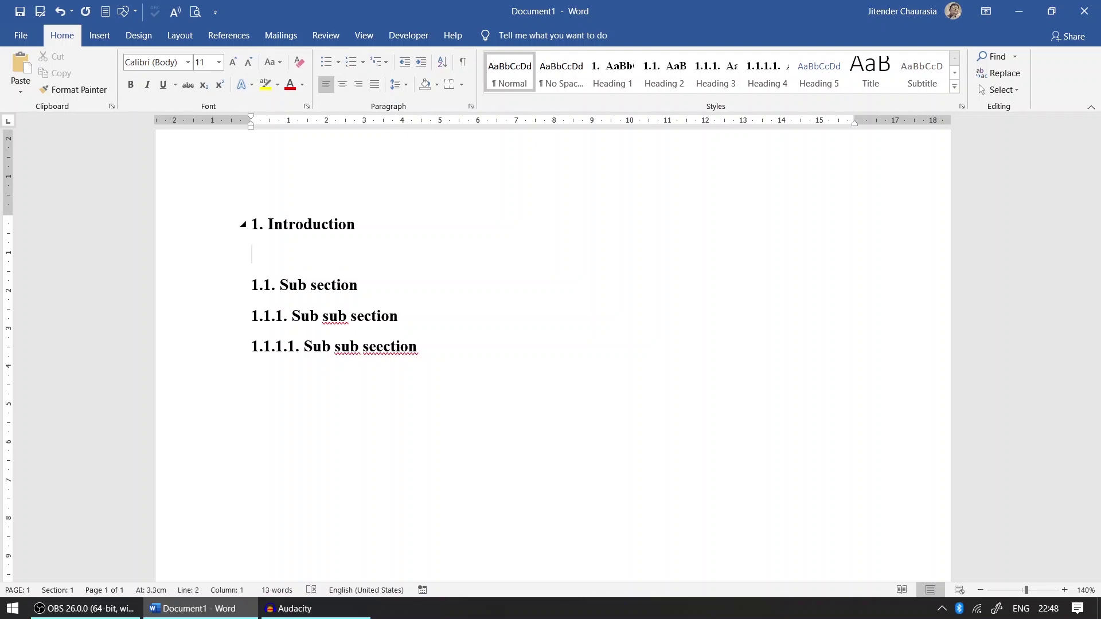
type("=rand(3,3")
key("Return")
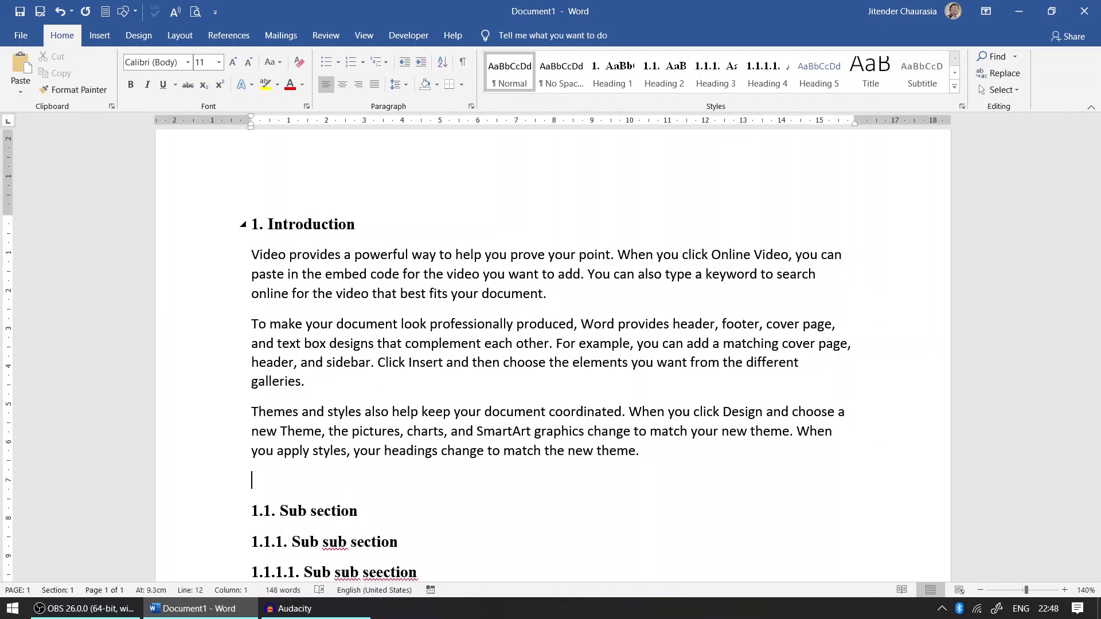
- Copy the three placeholder paragraphs from under Introduction to below the 1.1. Sub section heading
left_click_drag(641, 451, 235, 253)
key("ctrl+c")
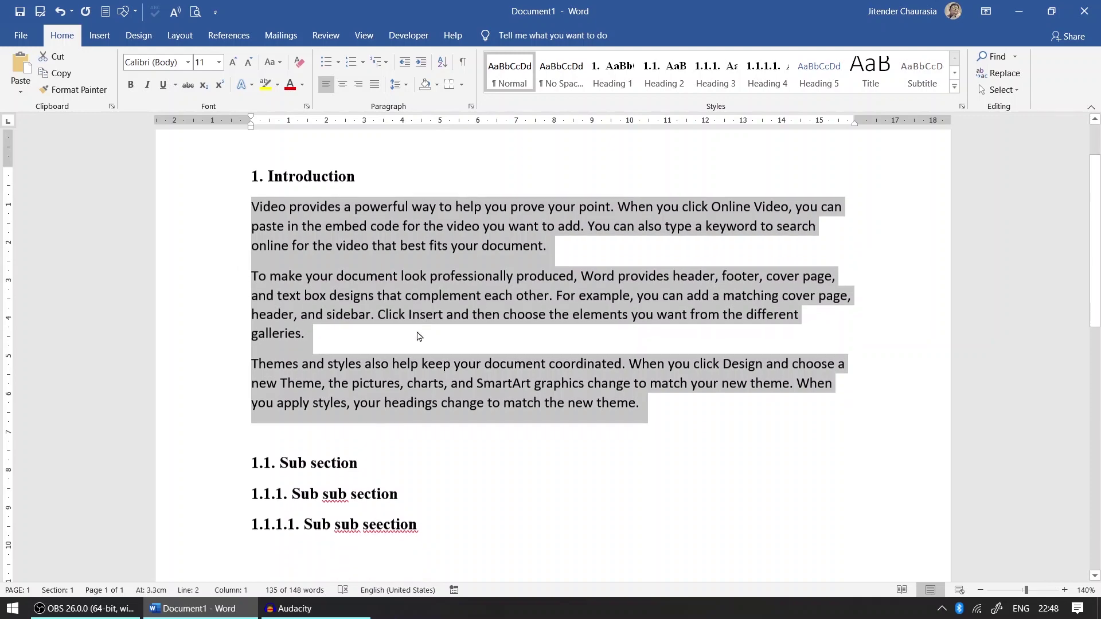
left_click(406, 476)
key("Return")
key("ctrl+v")
key("BackSpace")
- Paste the copied placeholder paragraphs below the 1.1.1. Sub sub section heading and remove the surplus line
scroll(418, 474, "down", 3)
left_click(455, 437)
key("Return")
key("ctrl+v")
scroll(450, 482, "down", 2)
key("BackSpace")
- Paste the copied placeholder paragraphs below the fourth-level 1.1.1.1. heading
left_click(449, 485)
key("Return")
key("ctrl+v")
scroll(450, 485, "up", 10)
scroll(449, 485, "down", 10)
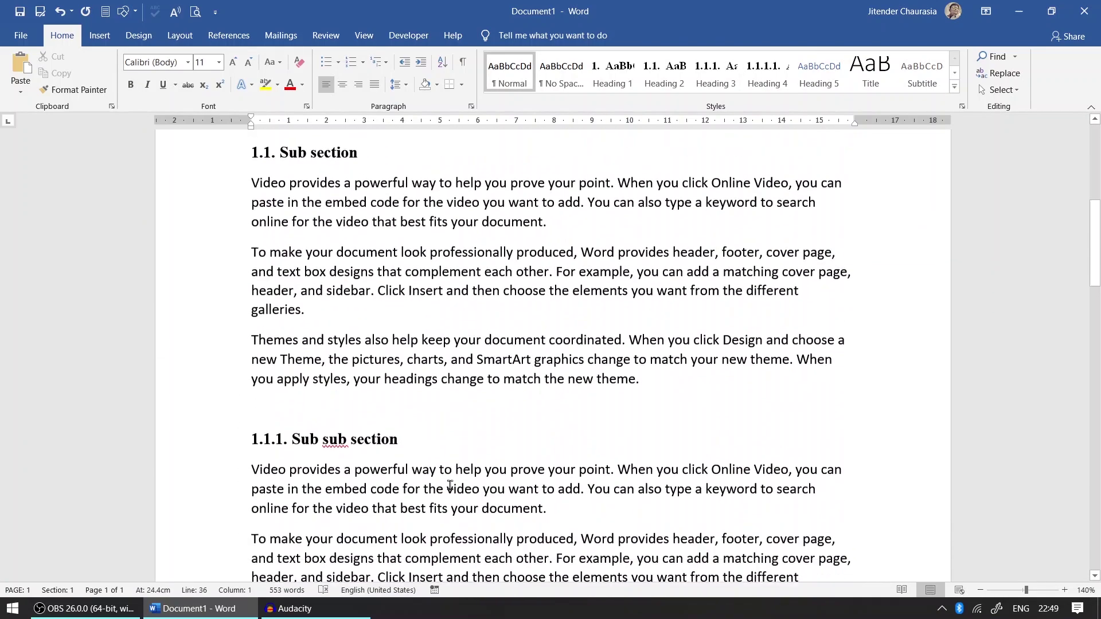
- Add two blank lines after the last paragraph of the document
scroll(456, 485, "down", 3)
key("Return")
key("Return")
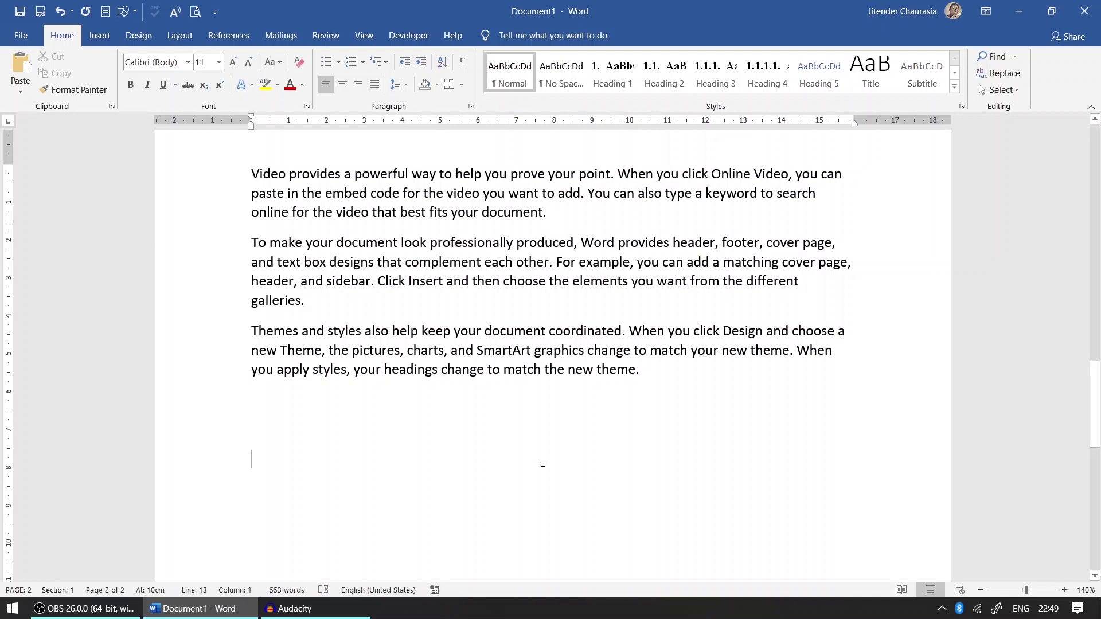
key("ctrl+alt+1")
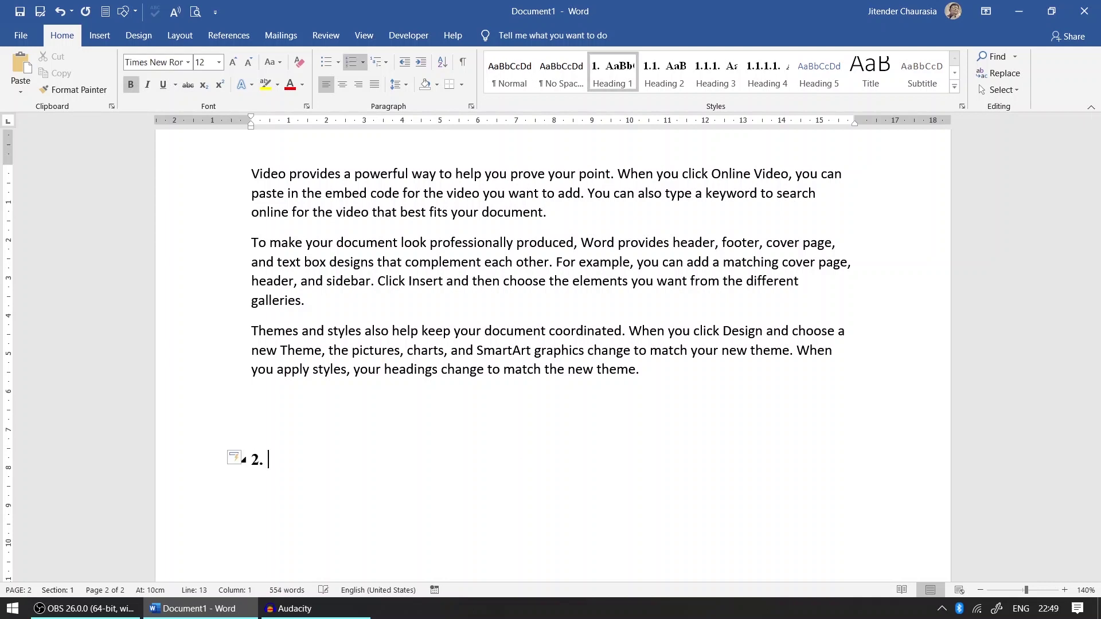
key("ctrl+z")
key("ctrl+z")
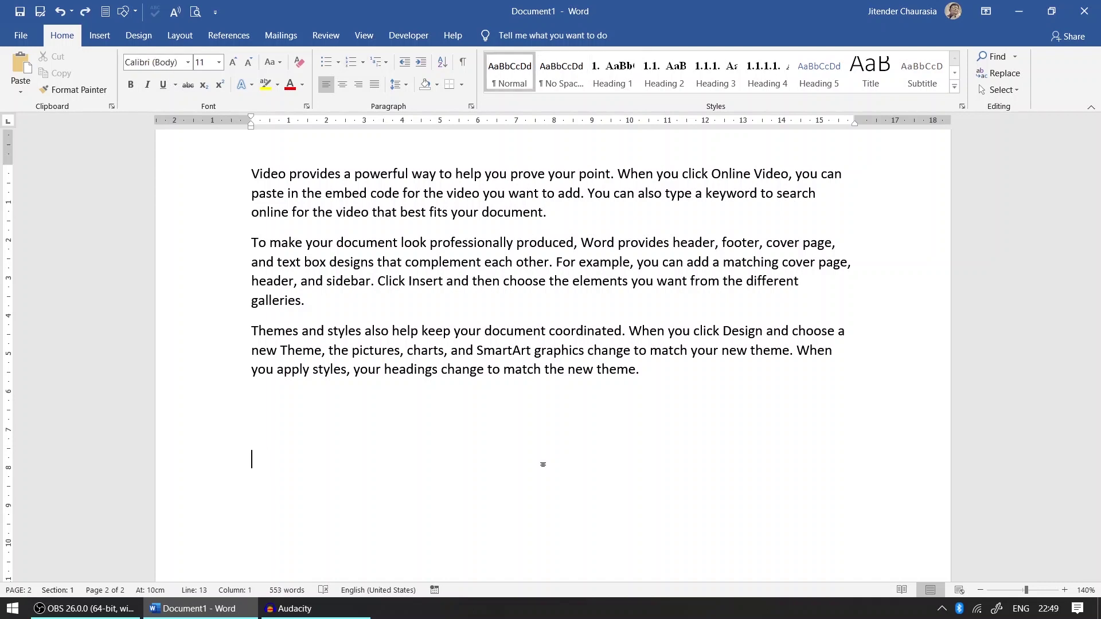
- Add the heading "Literature review" in the Heading 1 style at the end of the document
left_click(603, 72)
type("Literature review")
key("Return")
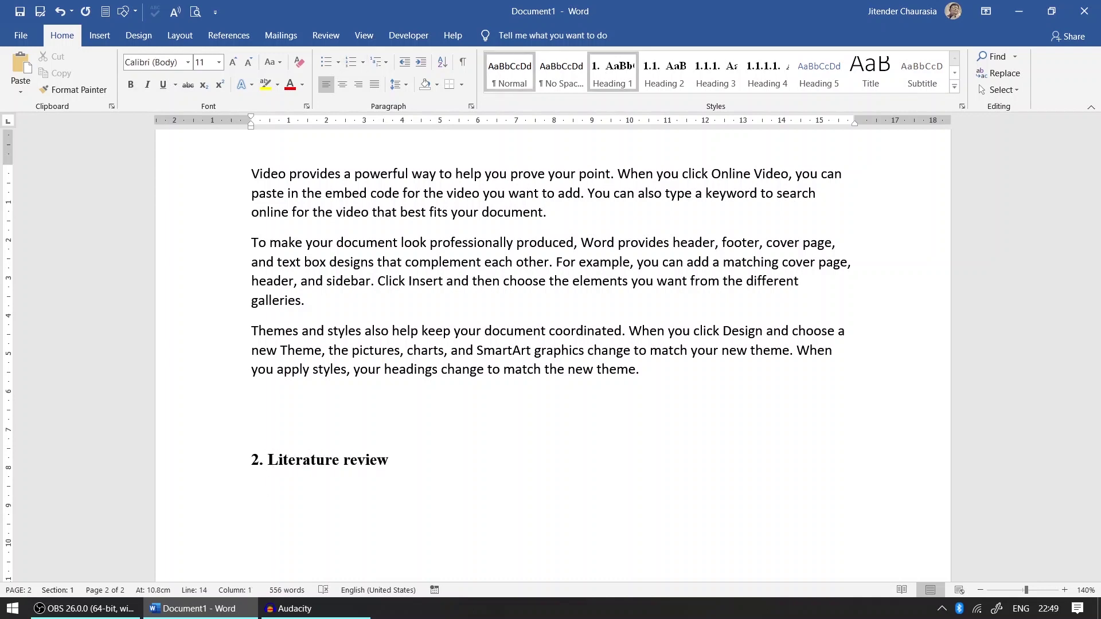
- Add the heading "Sub Section" in the Heading 2 style under Literature review, followed by the body text "nsdvsvnfavfmvndfvmnfdmnv"
left_click(676, 71)
type("Sub Section")
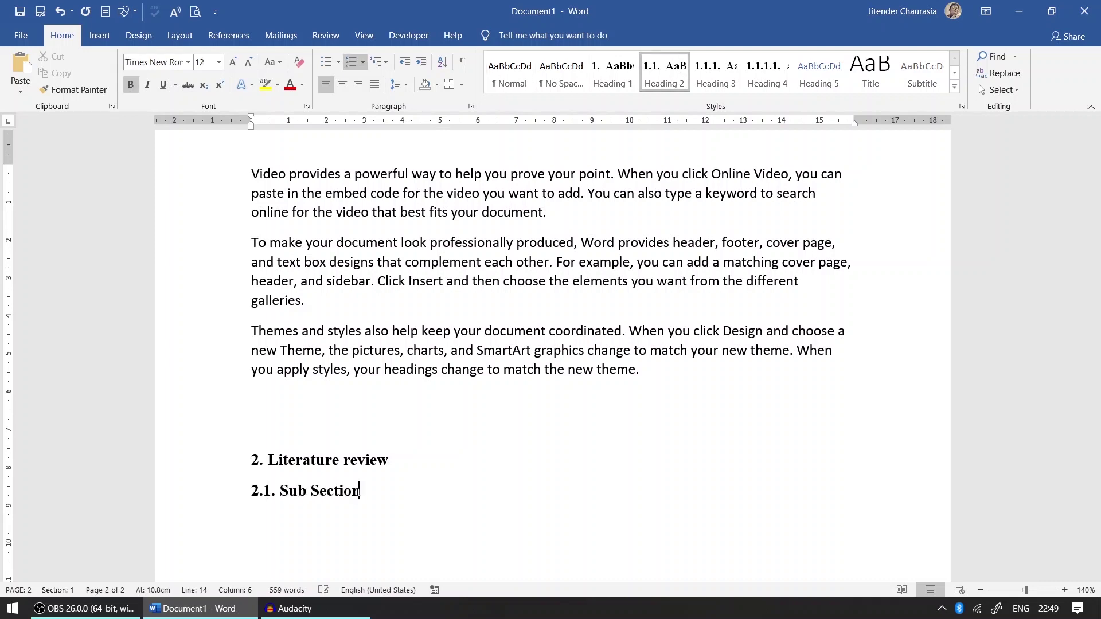
key("Return")
type("nsdvsvnfavfmvndfvmnfdmr")
type("v")
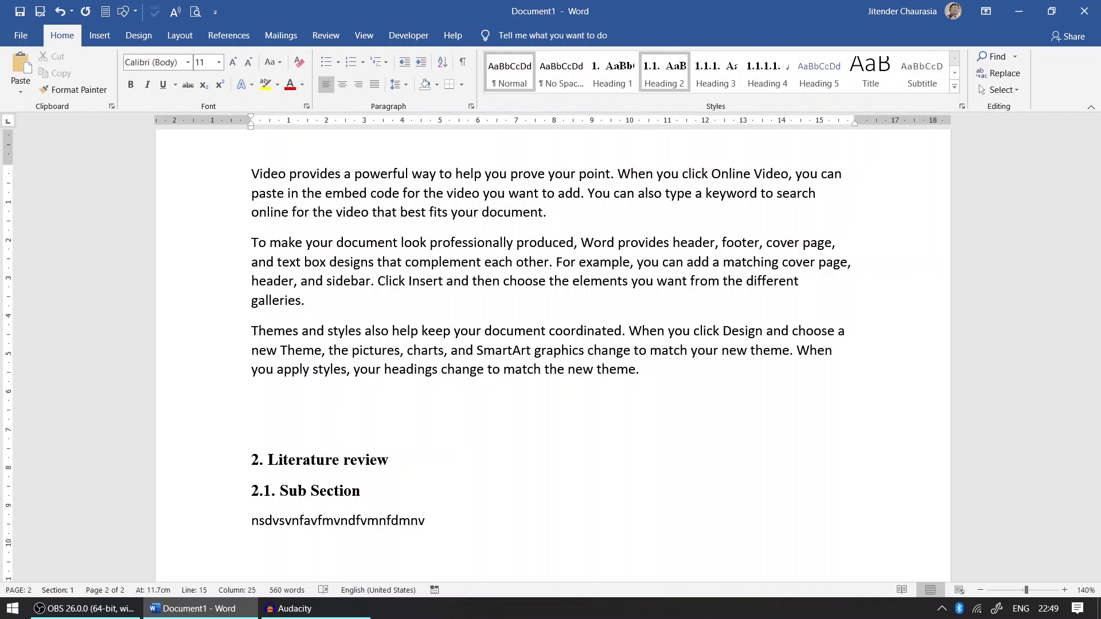
scroll(498, 254, "up", 10)
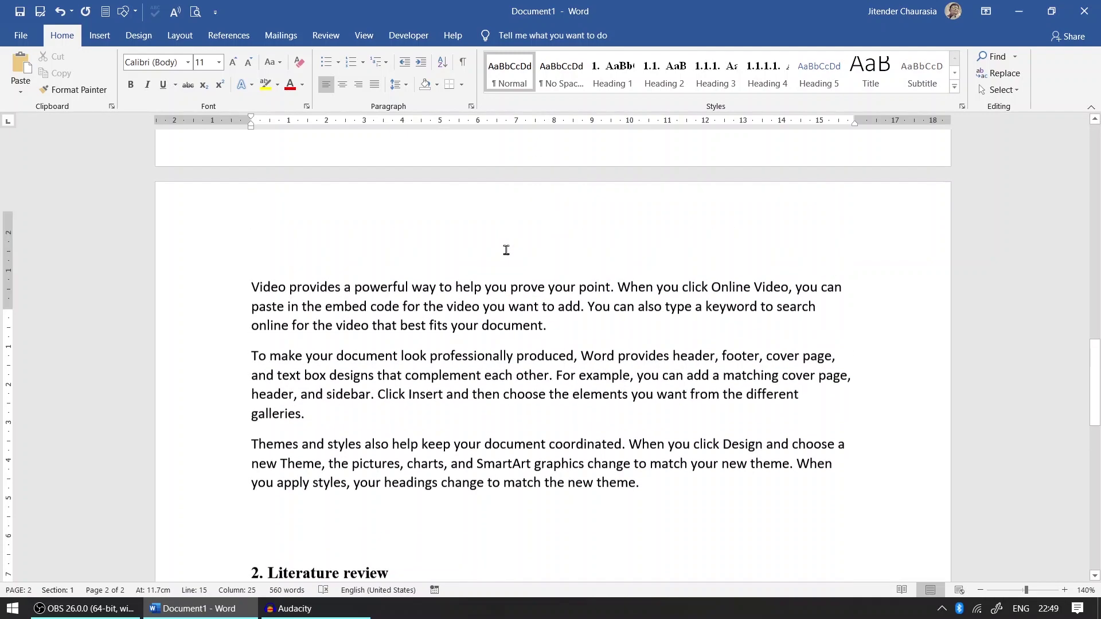
scroll(498, 254, "up", 3)
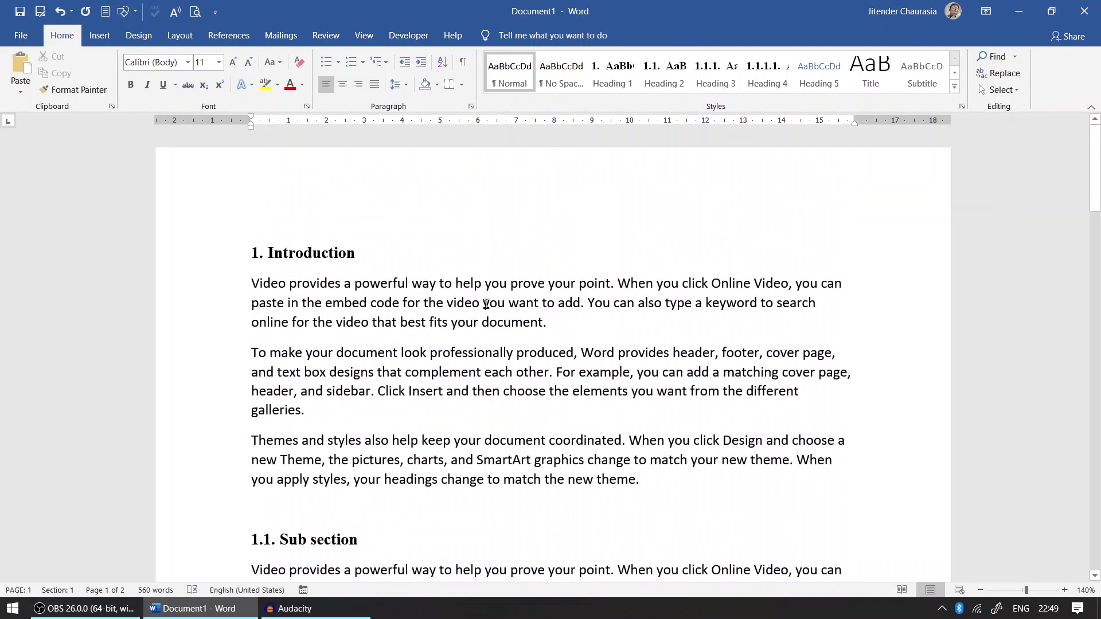
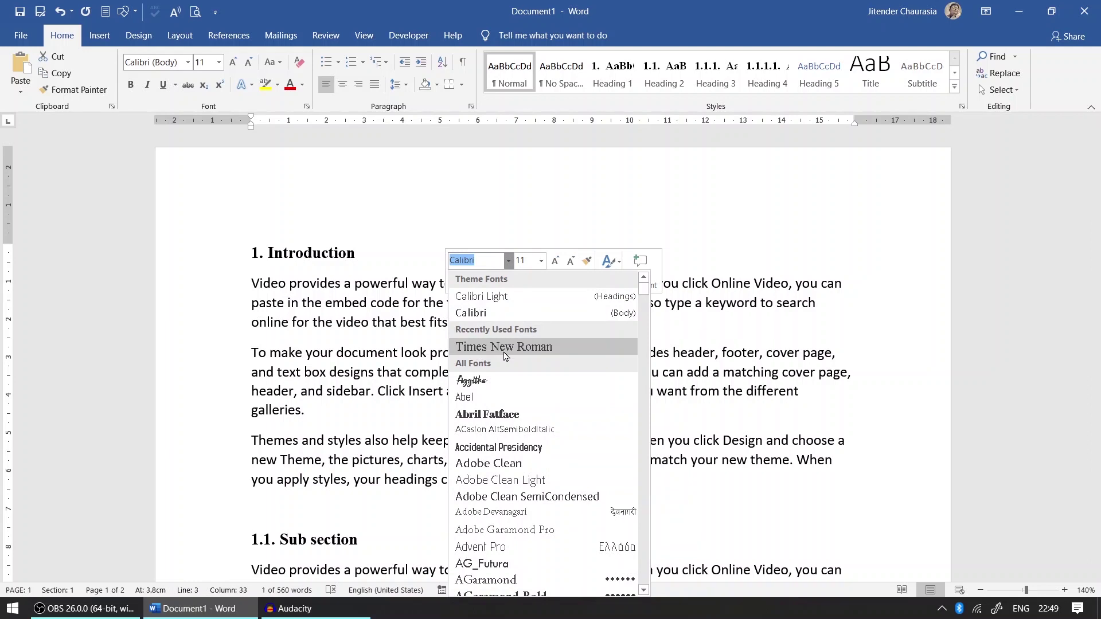
- Format the word "video" in the first Introduction paragraph as Times New Roman, 12 pt, with 1.5 line spacing
left_click(504, 348)
left_click(556, 264)
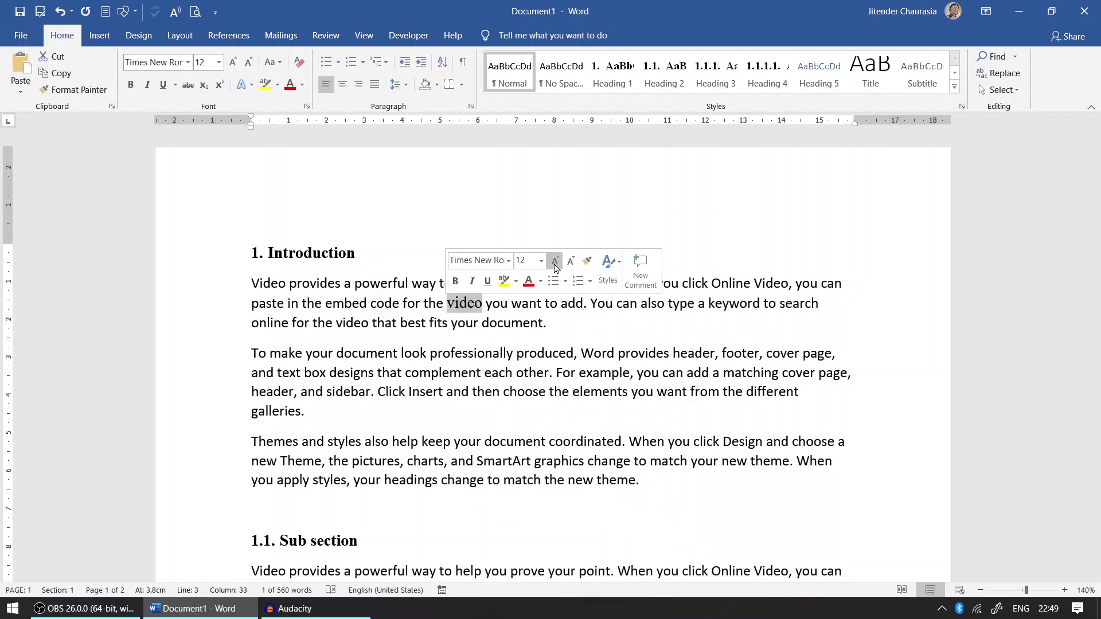
left_click(399, 84)
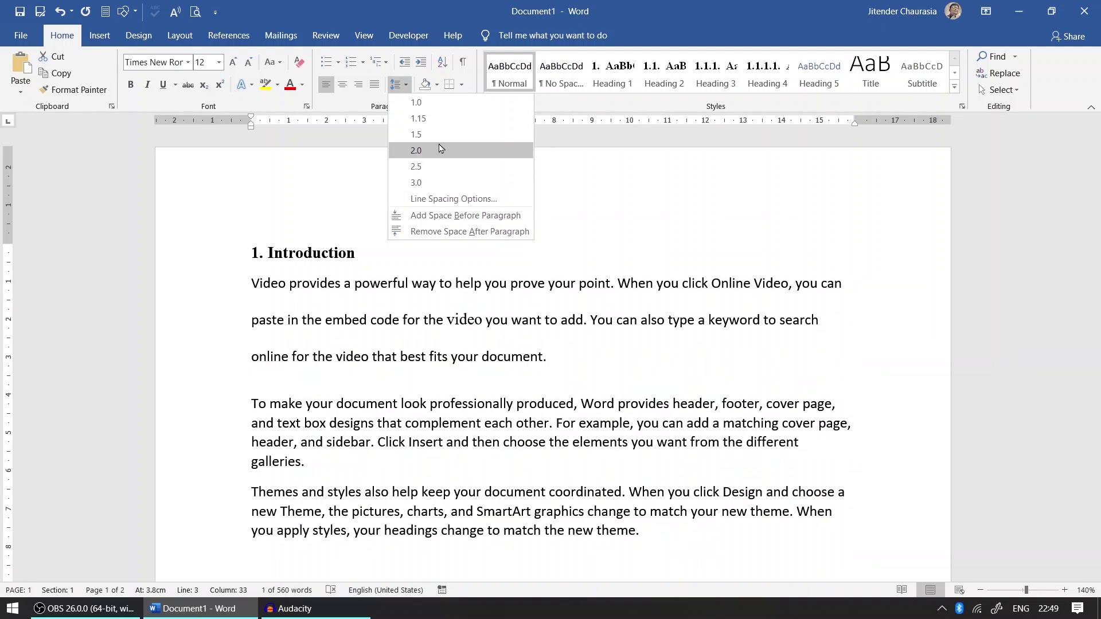
left_click(443, 137)
- Update the Normal style to match the formatted word "video" and check the body text throughout the document
left_click(469, 310)
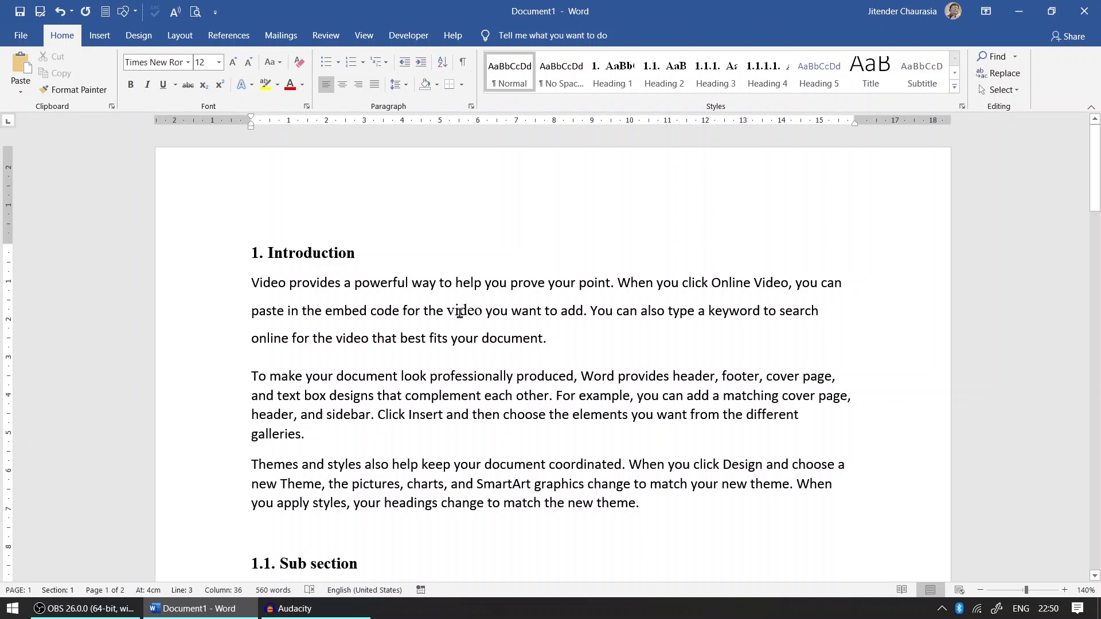
double_click(448, 312)
left_click(475, 310)
right_click(516, 67)
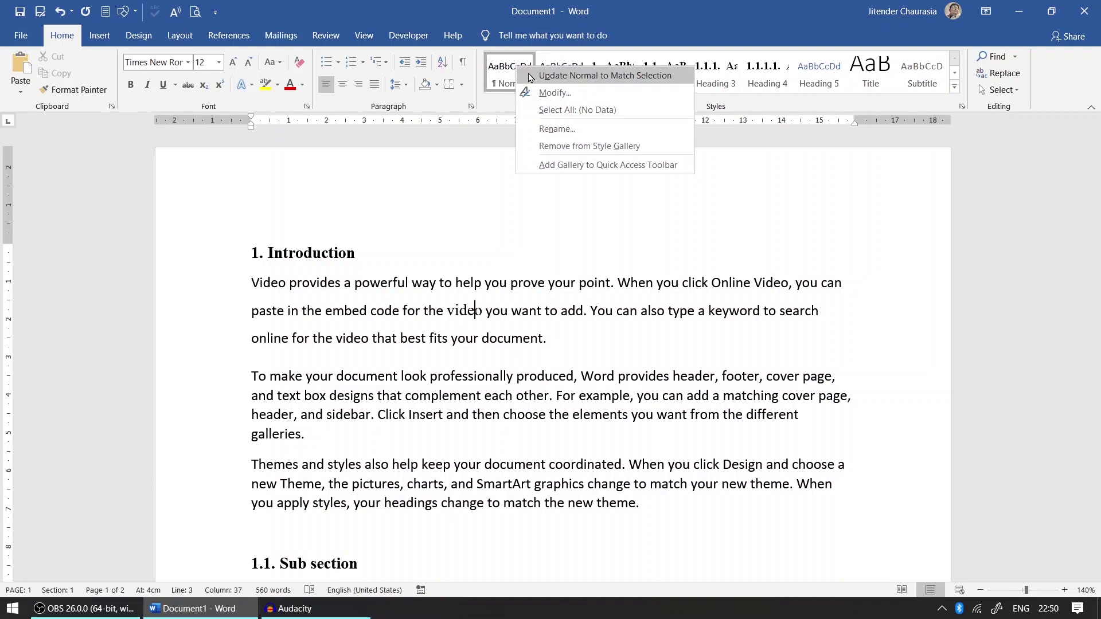
left_click(530, 76)
scroll(506, 342, "down", 15)
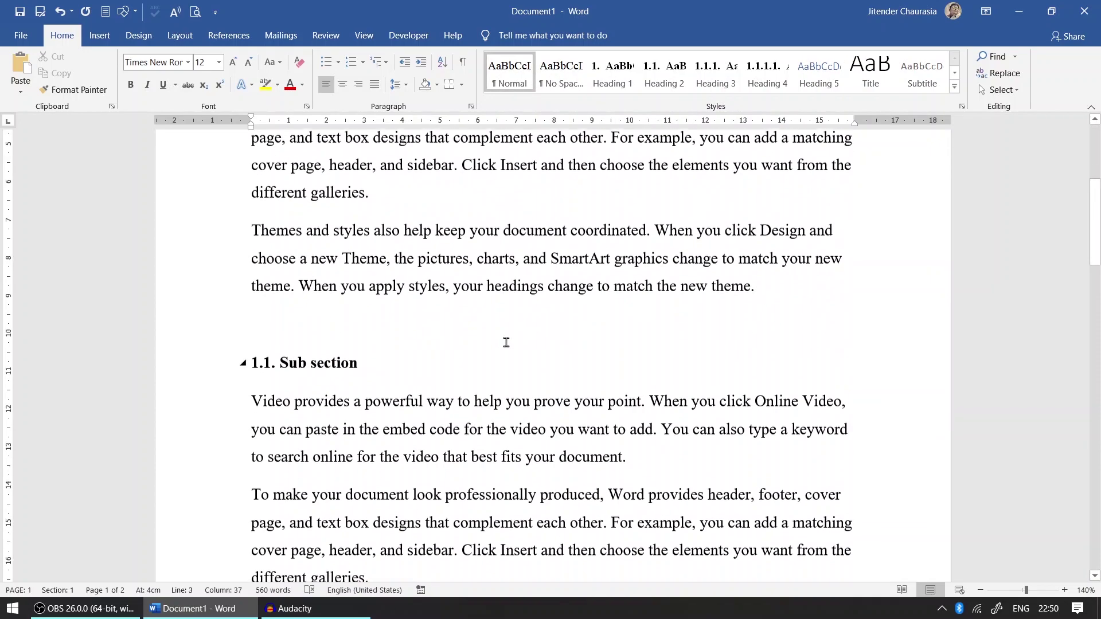
scroll(506, 342, "down", 3)
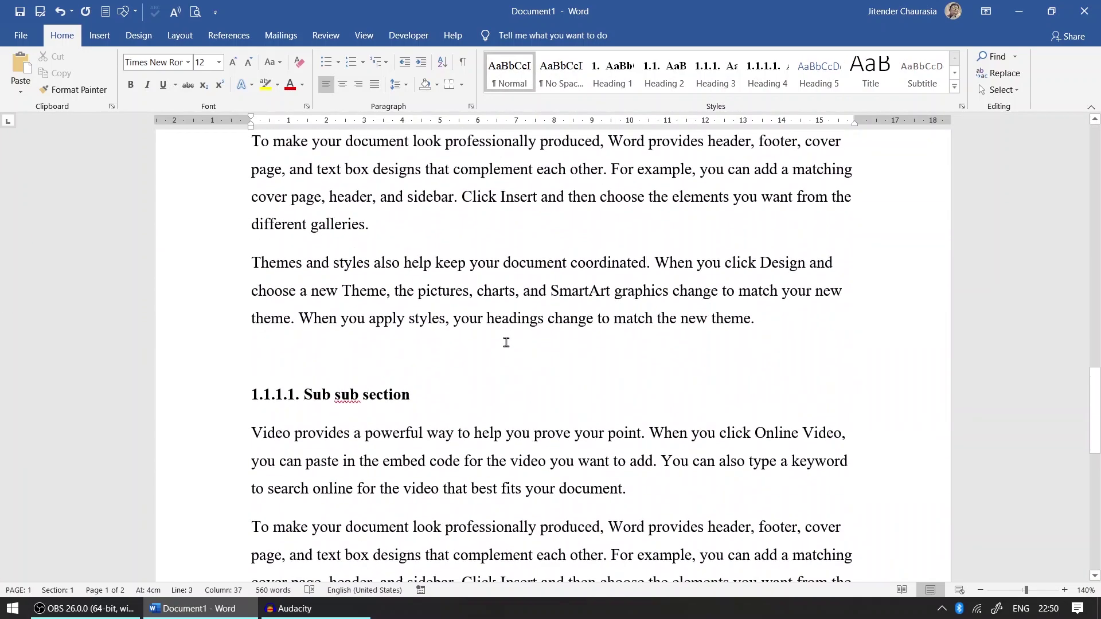
scroll(491, 358, "up", 10)
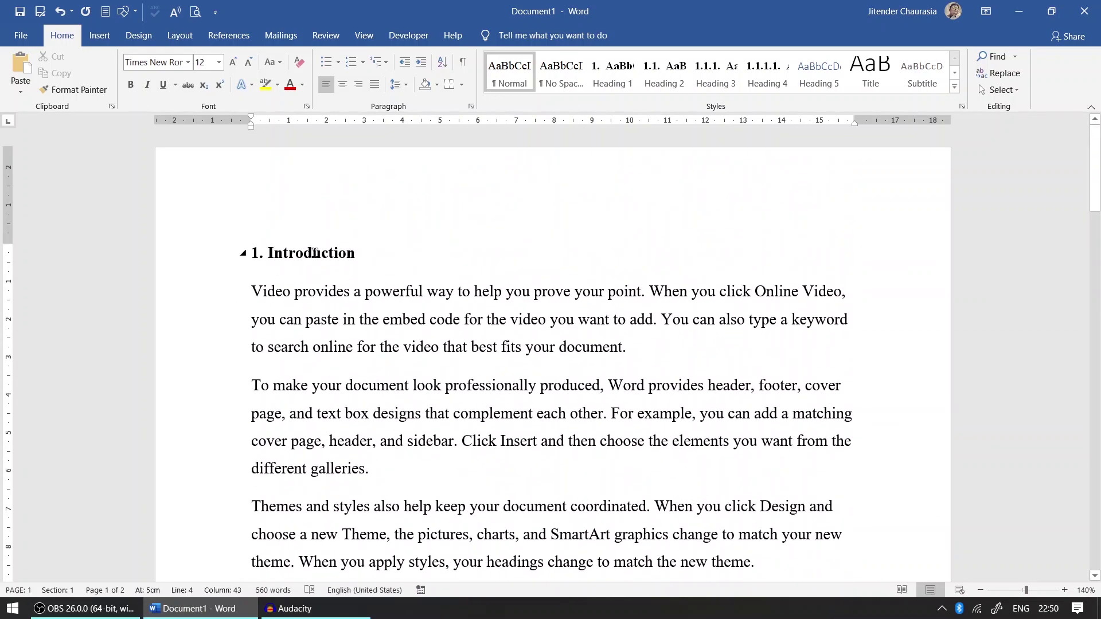
- Colour the Introduction heading dark blue and update the Heading 1 style to match it
double_click(314, 256)
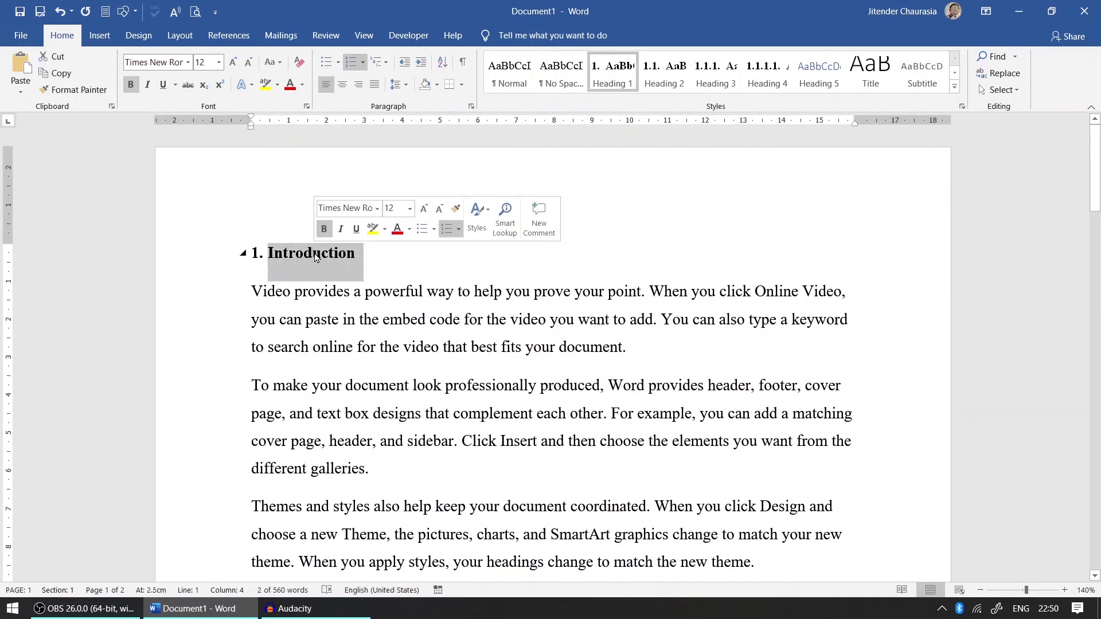
left_click(397, 230)
left_click(409, 229)
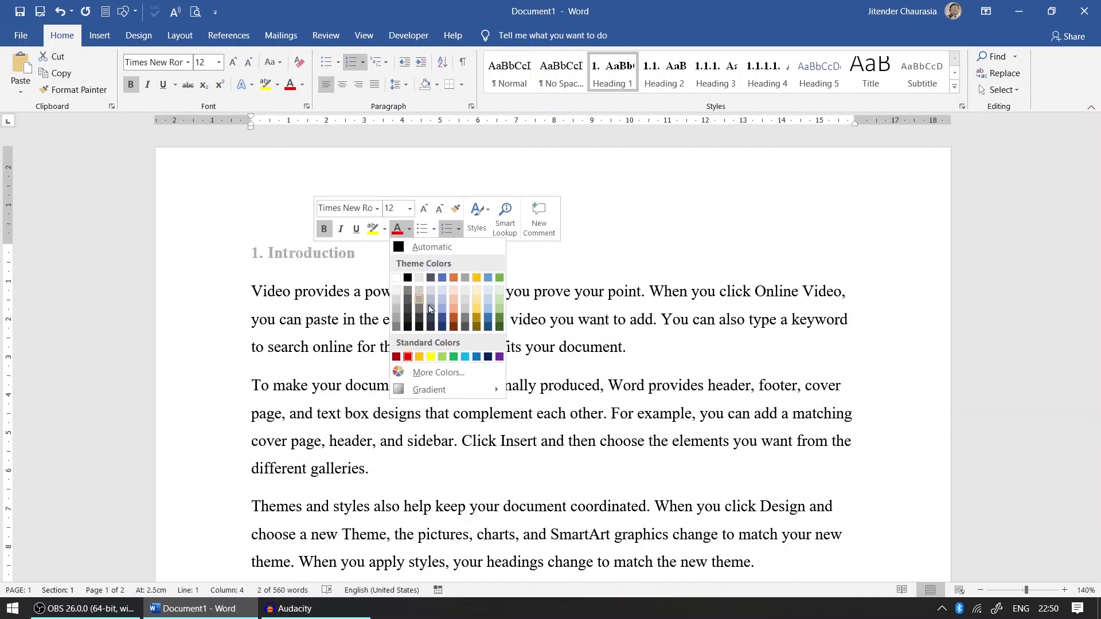
left_click(444, 317)
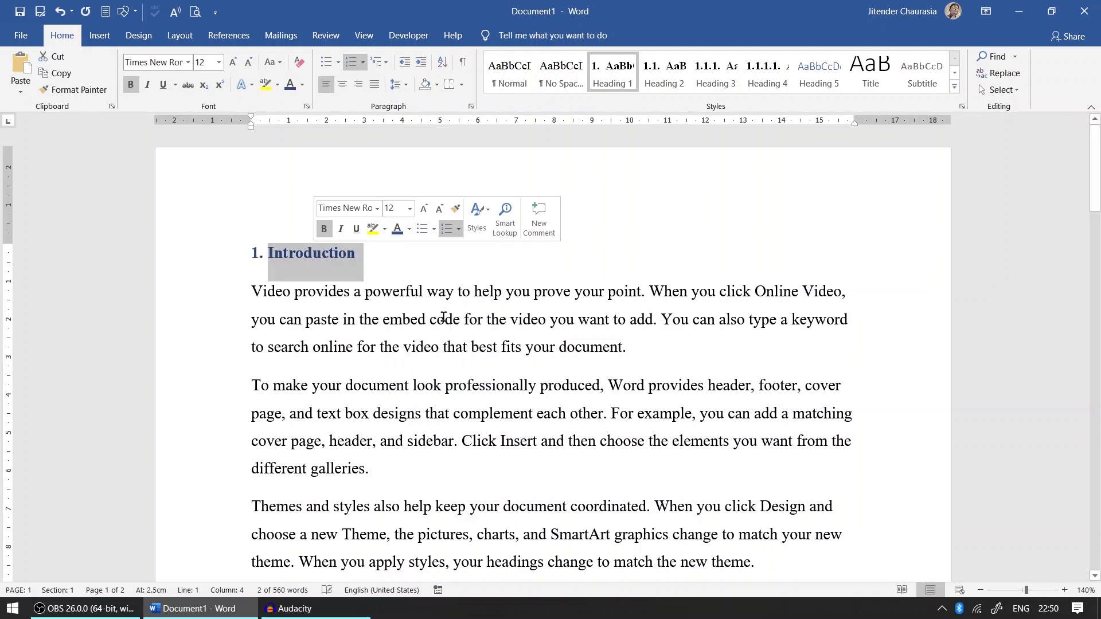
right_click(619, 71)
left_click(676, 79)
scroll(516, 327, "down", 20)
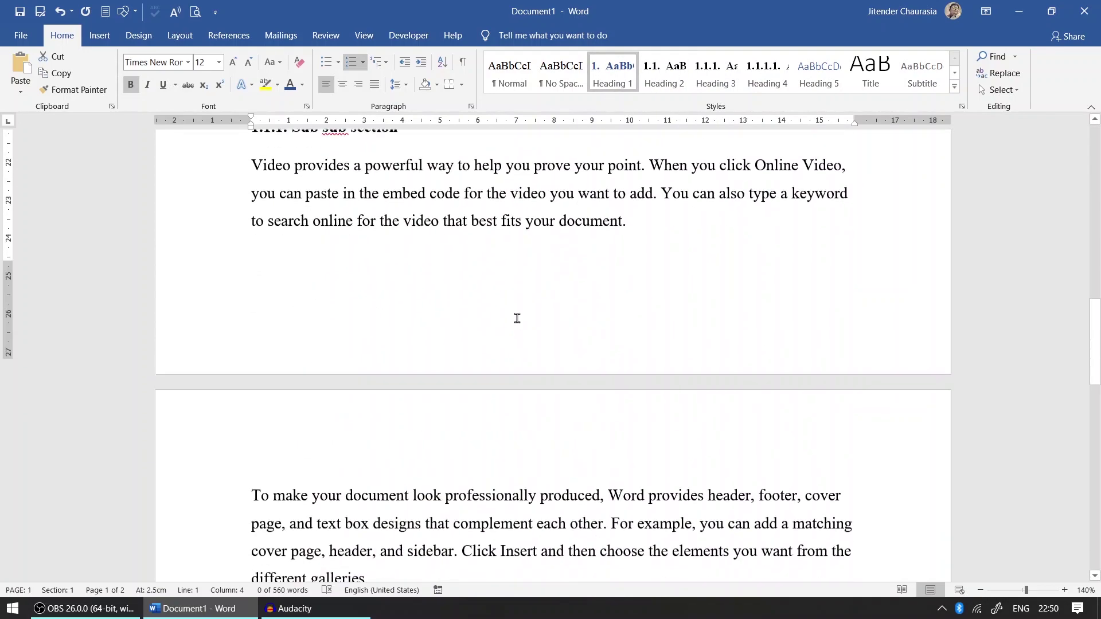
scroll(516, 326, "down", 4)
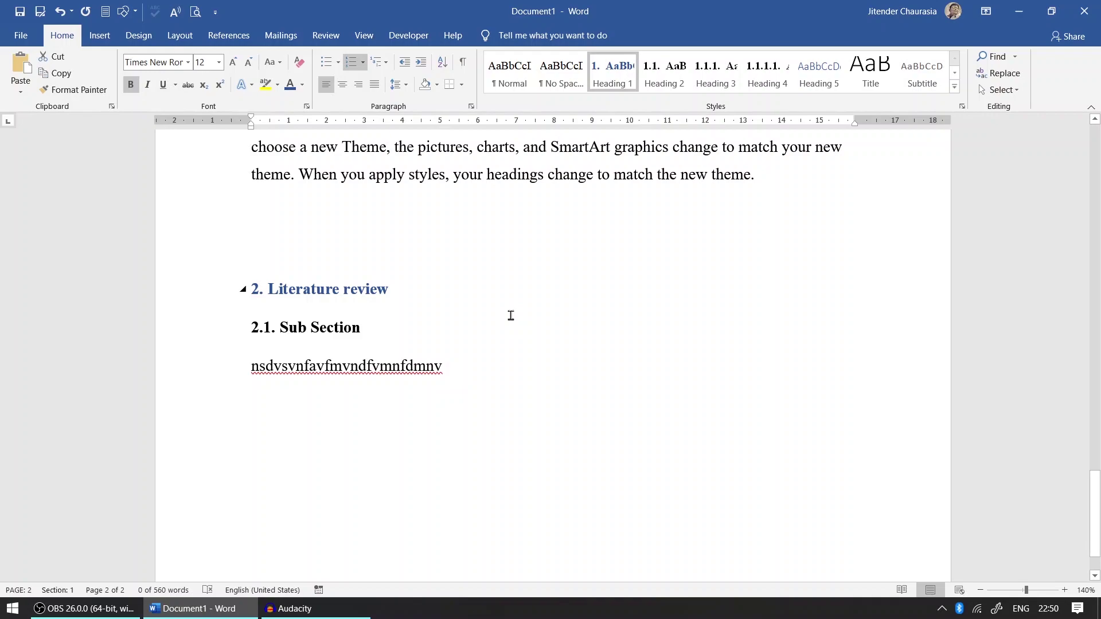
scroll(459, 332, "up", 15)
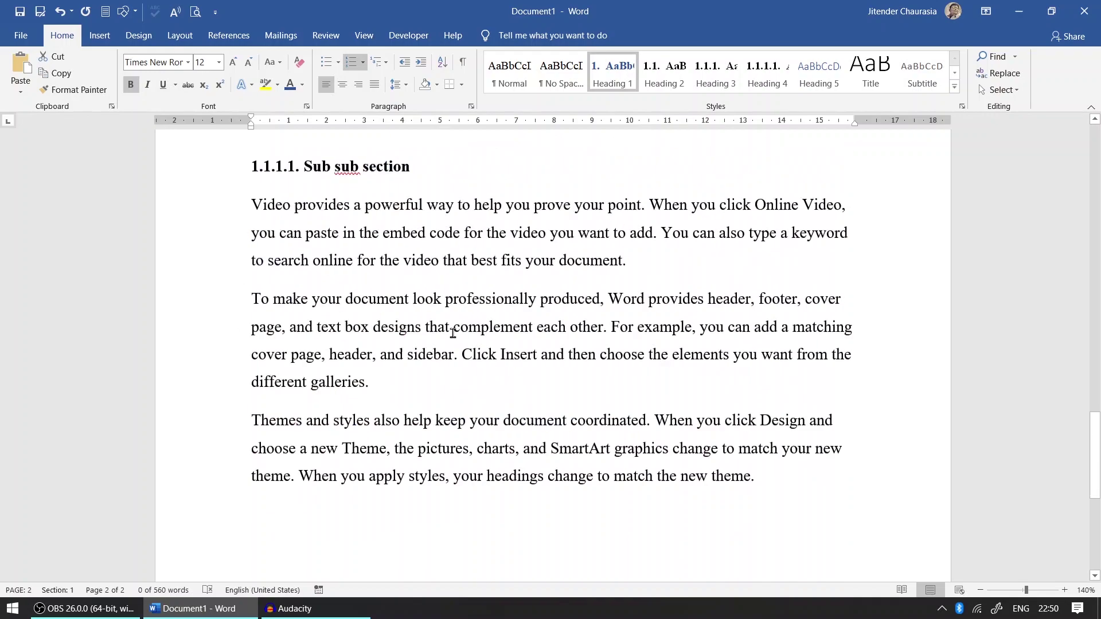
scroll(441, 332, "up", 3)
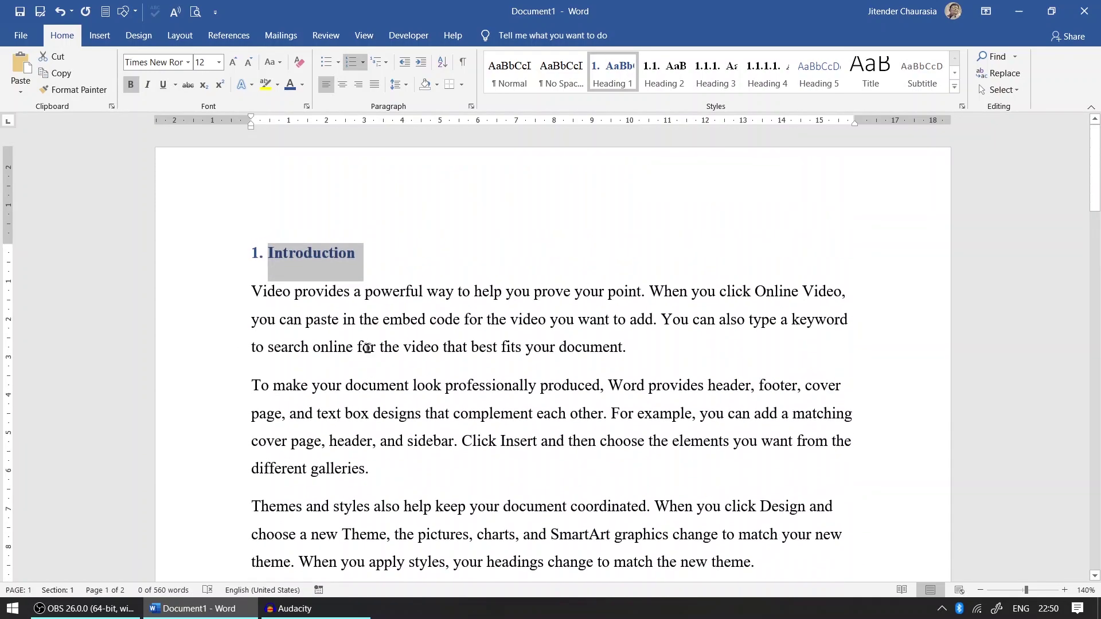
- Underline the Introduction heading and update the Heading 1 style to match the selection
left_click(163, 85)
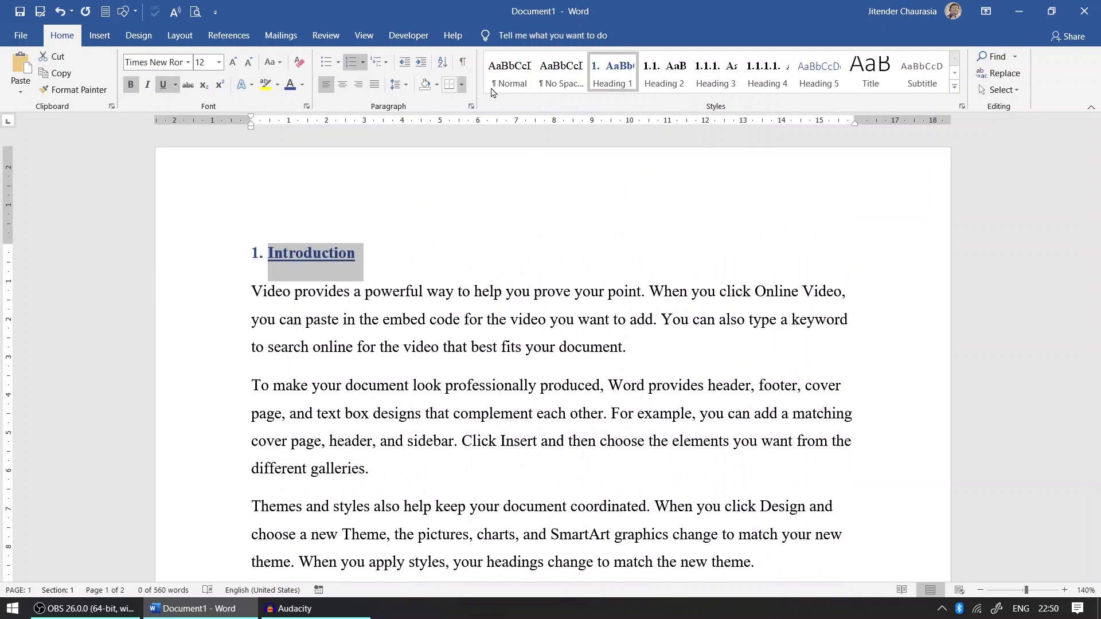
right_click(601, 86)
left_click(642, 93)
scroll(611, 258, "down", 15)
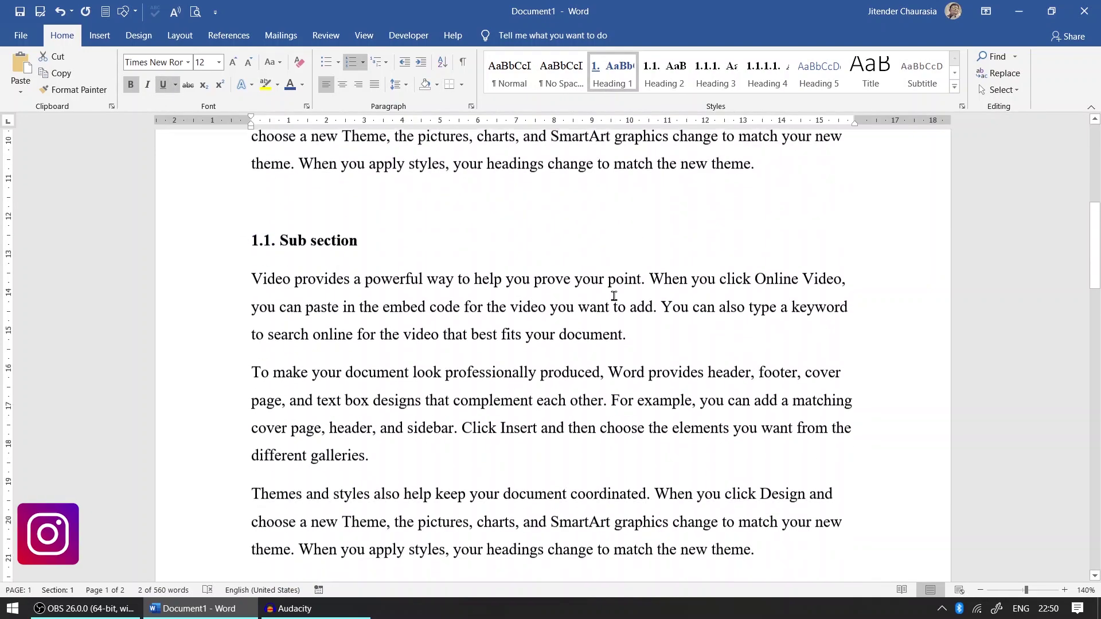
scroll(608, 299, "down", 5)
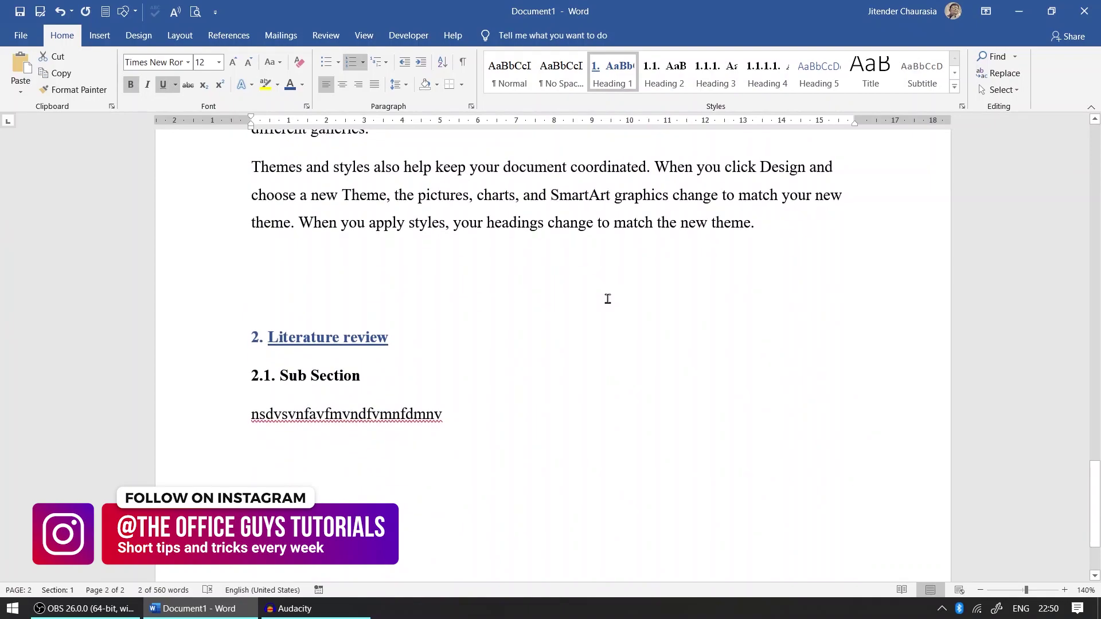
scroll(534, 310, "up", 10)
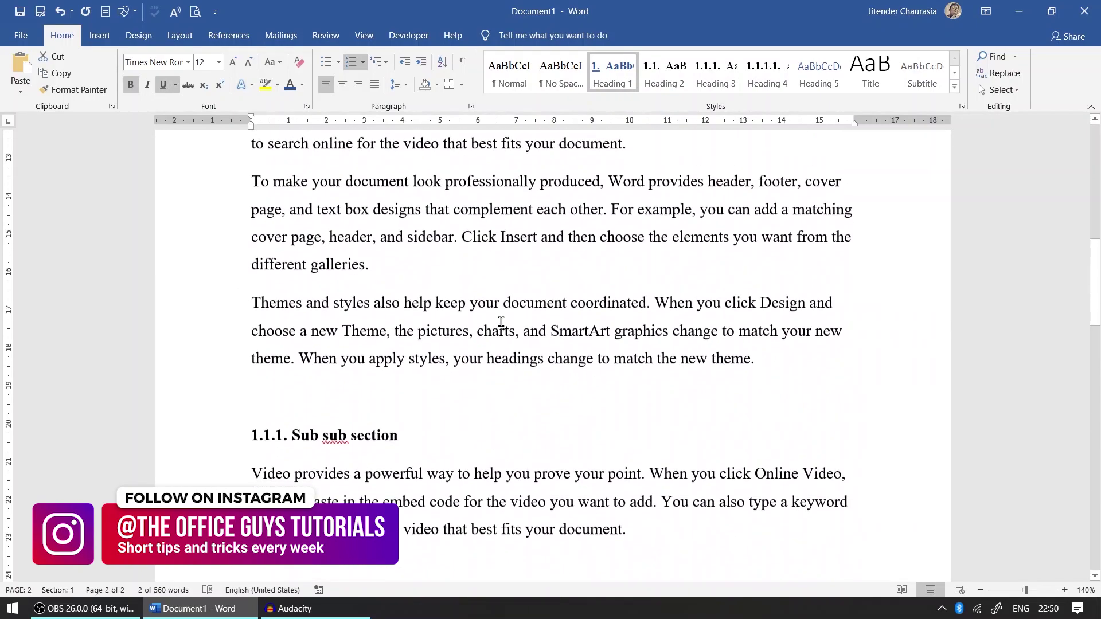
scroll(500, 321, "up", 6)
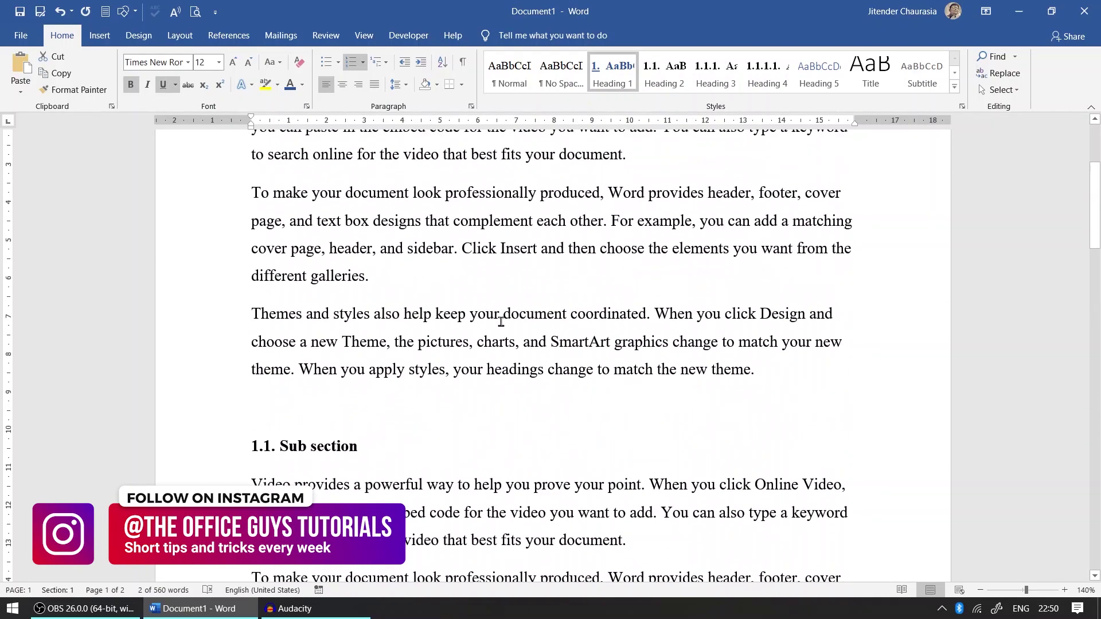
scroll(500, 321, "up", 3)
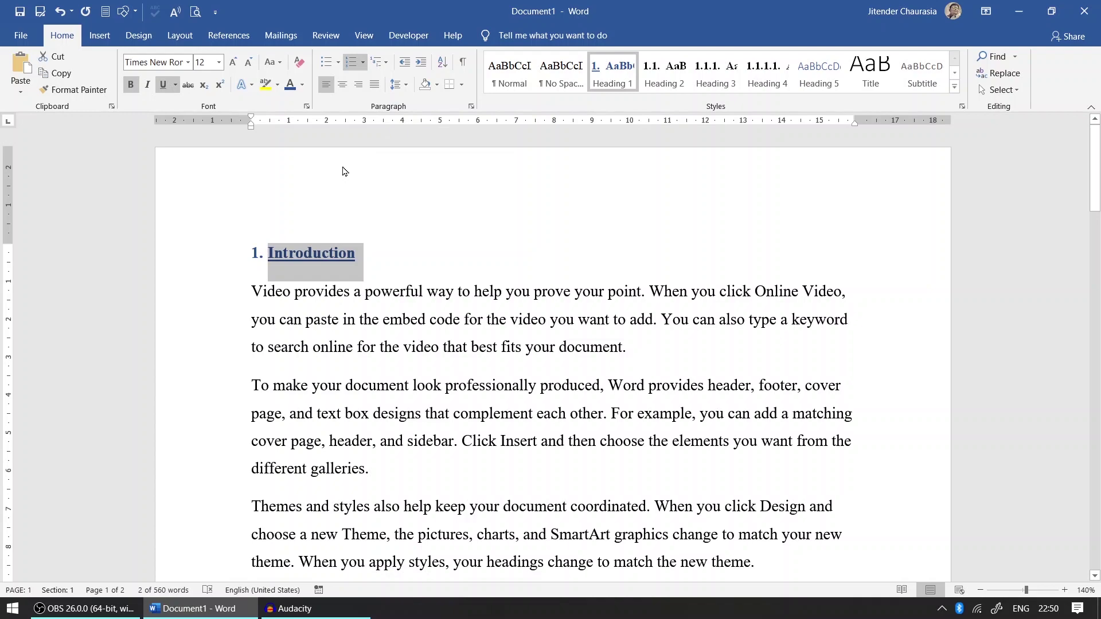
- Replace the dummy text under heading 2.1 with the copied sample paragraphs beginning "Video provides a powerful way"
scroll(422, 368, "down", 20)
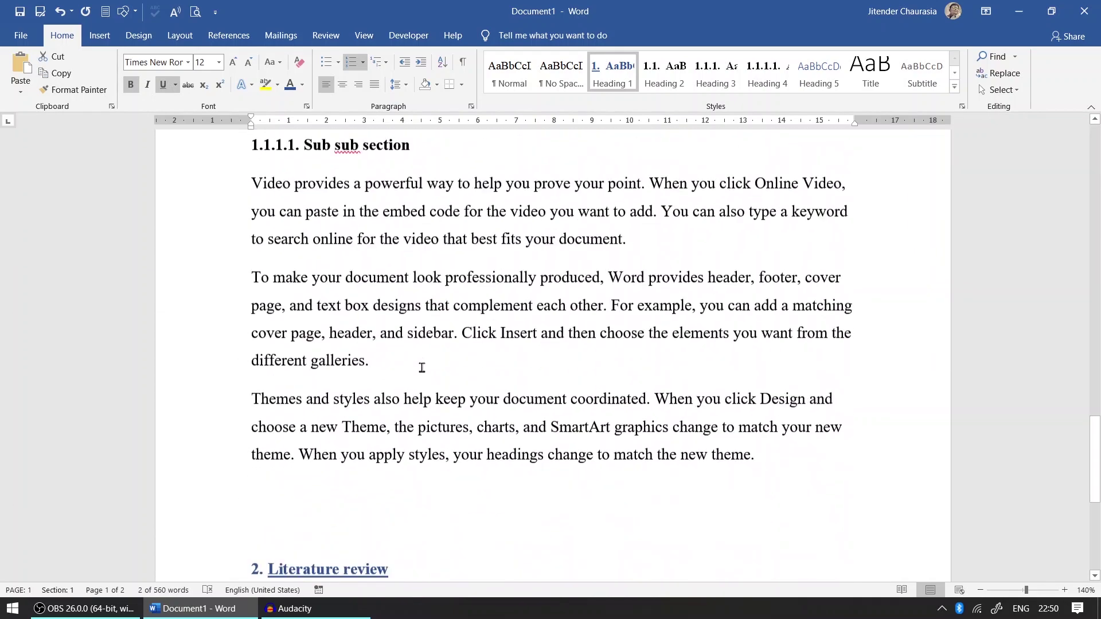
scroll(422, 367, "down", 5)
left_click(226, 372)
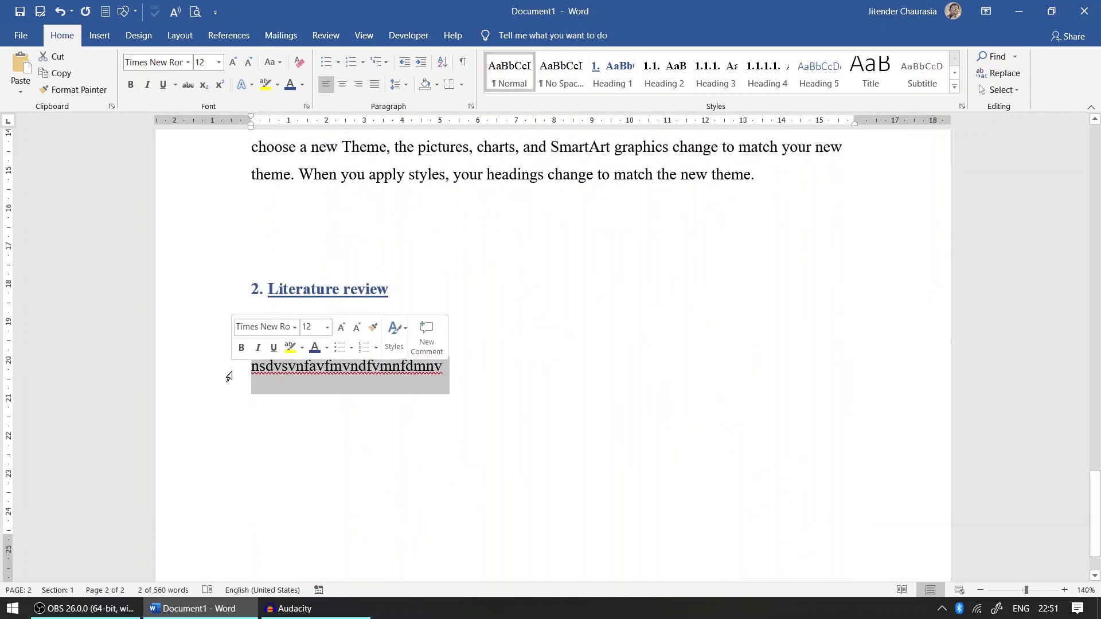
type("Video provides a powerful way to help you prove your point. When you click Online Video, you can paste in the embed code for the video you want to add. You can also type a keyword to search online for the video that best fits your document. To make your document look professionally produced, Word provides header, footer, cover page, and text box designs that complement each other. For example, you can add a matching cover page, header, and sidebar. Click Insert and then choose the elements you want from the different galleries. Themes and styles also help keep your document coordinated. When you click Design and choose a new Theme, the pictures, charts, and SmartArt graphics change to match your new theme. When you apply styles, your headings change to match the new theme.")
scroll(277, 364, "up", 6)
- Add blank lines and the Heading 2 heading "Sub Section 2" at the document's end, with the copied sample paragraphs beneath it
key("Return")
key("Return")
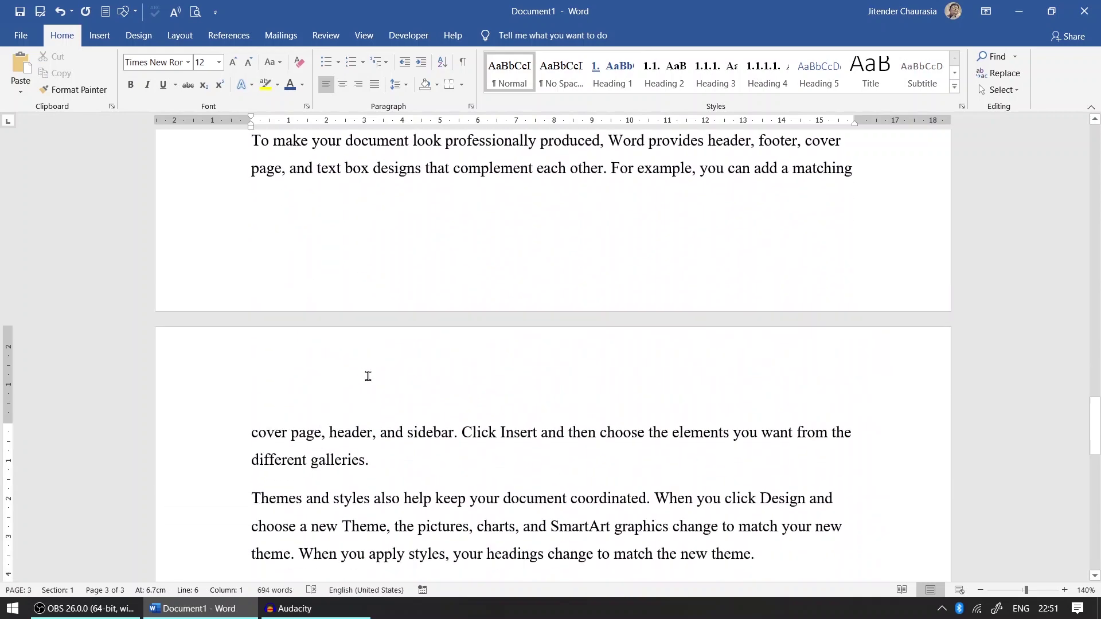
left_click(666, 83)
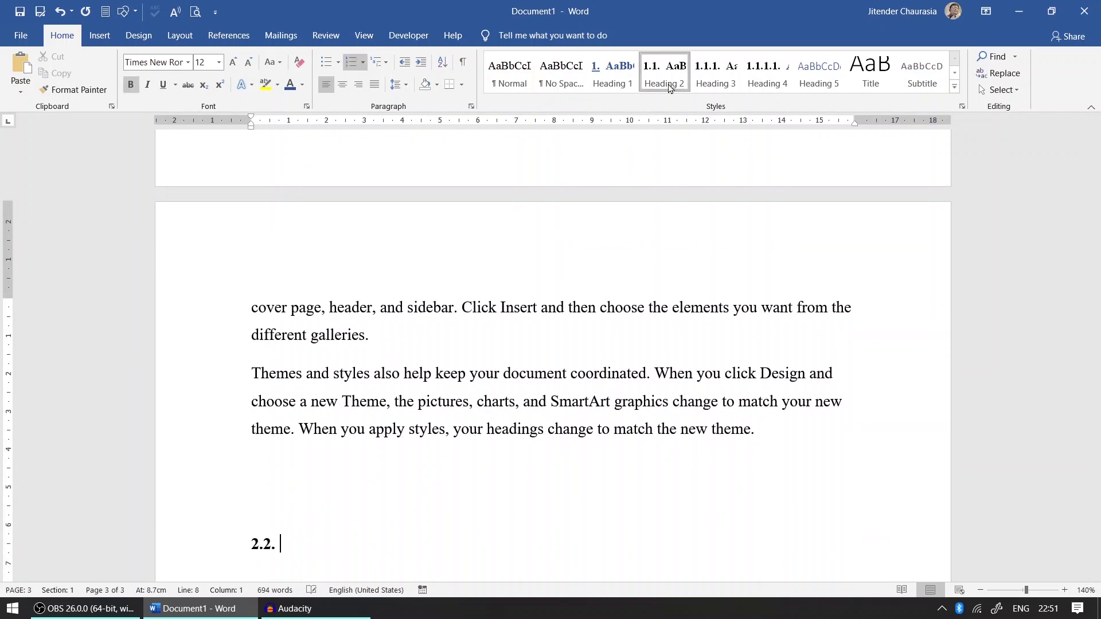
key("Return")
type("Video provides a powerful way to help you prove your point. When you click Online Video, you can paste in the embed code for the video you want to add. You can also type a keyword to search online for the video that best fits your document. To make your document look professionally produced, Word provides header, footer, cover page, and text box designs that complement each other. For example, you can add a matching cover page, header, and sidebar. Click Insert and then choose the elements you want from the different galleries. Themes and styles also help keep your document coordinated. When you click Design and choose a new Theme, the pictures, charts, and SmartArt graphics change to match your new theme. When you apply styles, your headings change to match the new theme.")
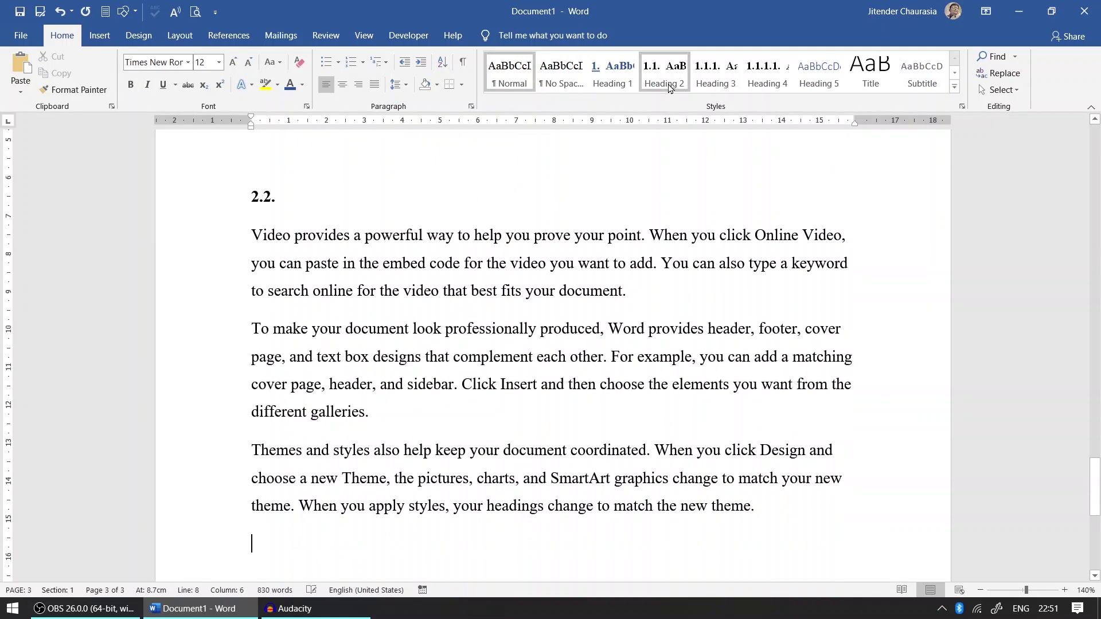
left_click(348, 200)
type("Sub")
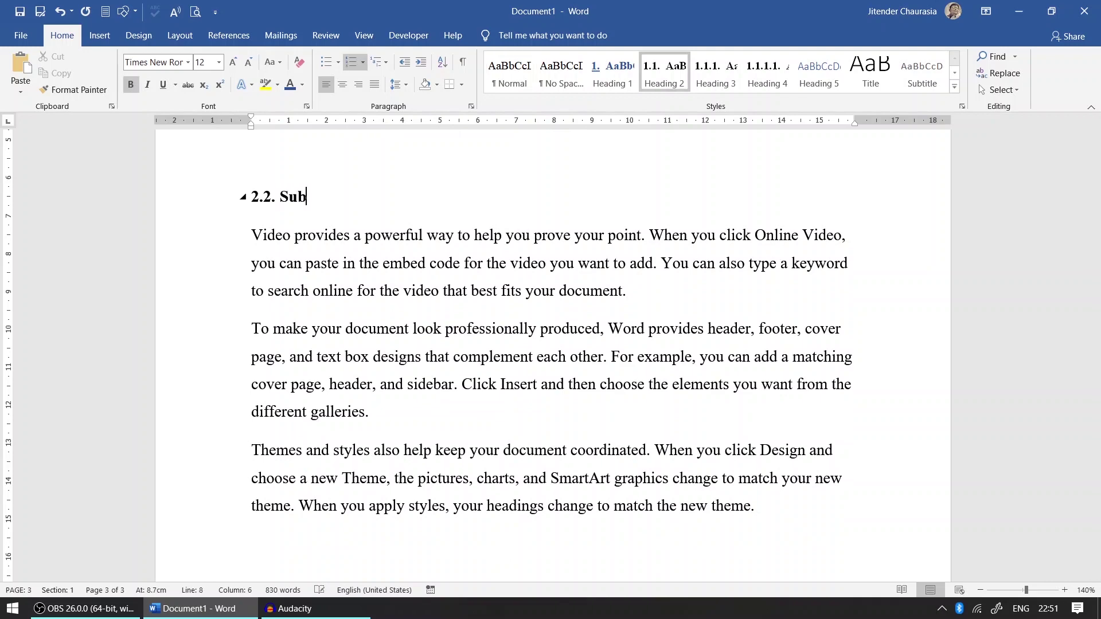
type(" Section 2")
scroll(364, 253, "up", 5)
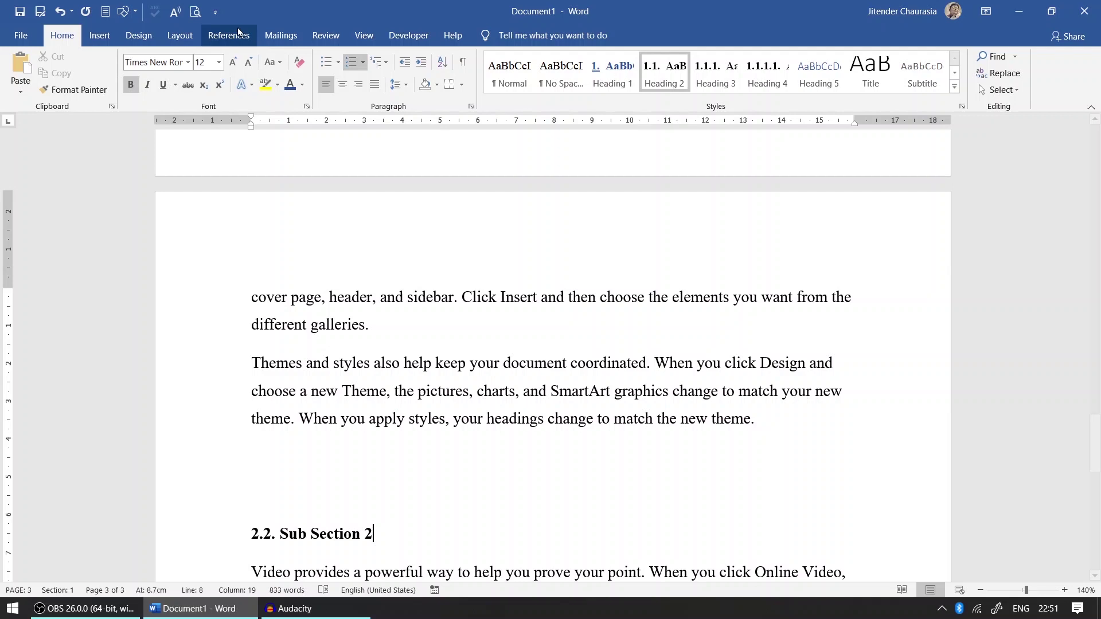
- Show the Navigation Pane with the document's headings
left_click(364, 35)
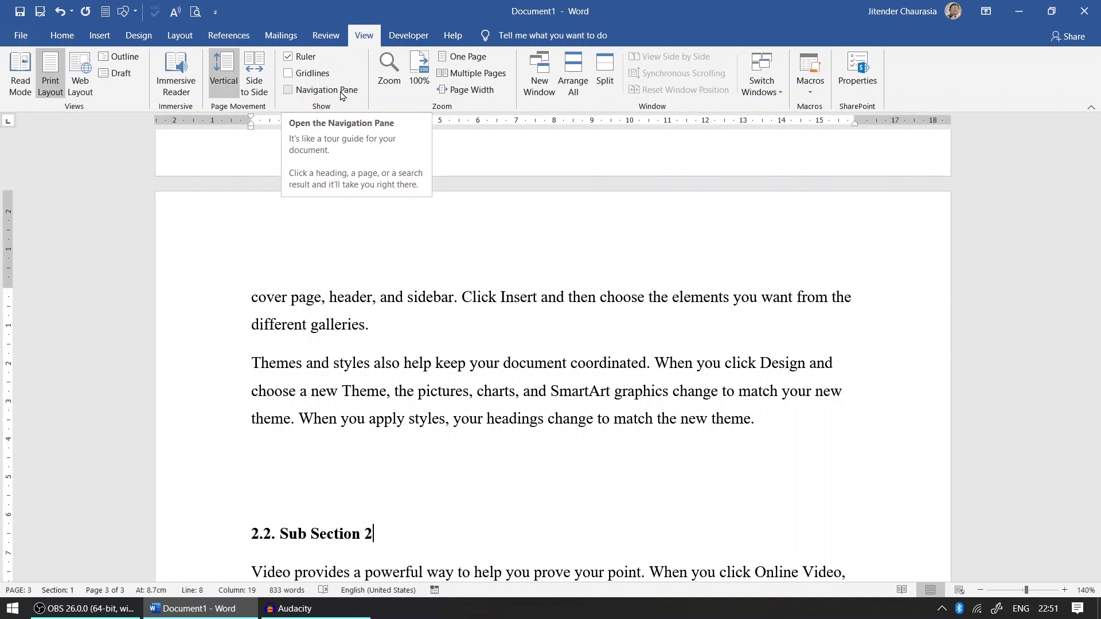
left_click(287, 90)
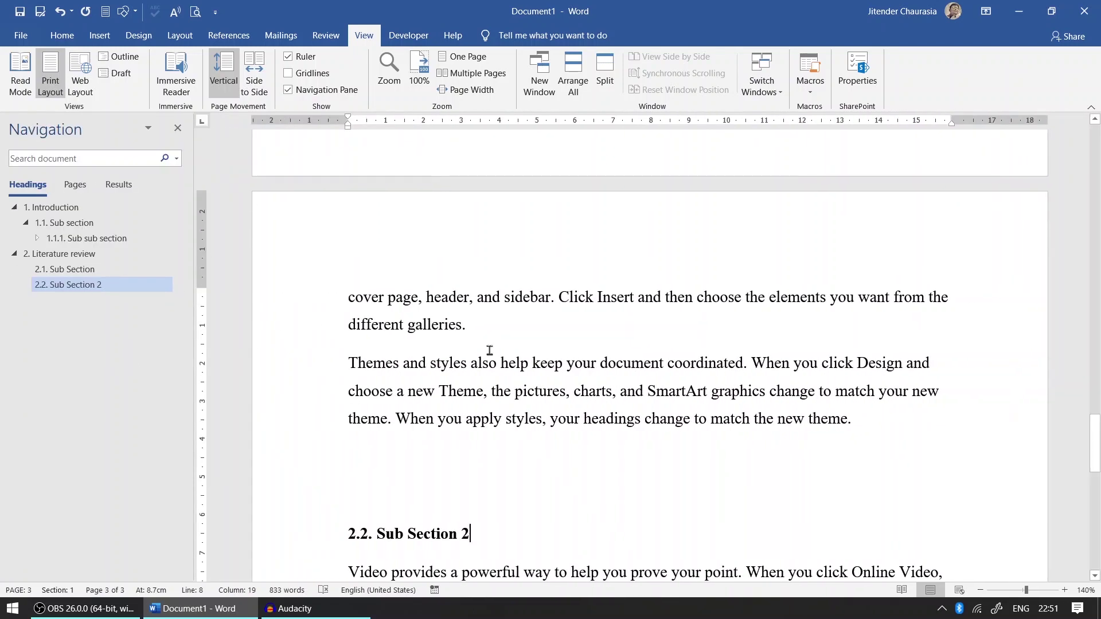
scroll(490, 351, "up", 1)
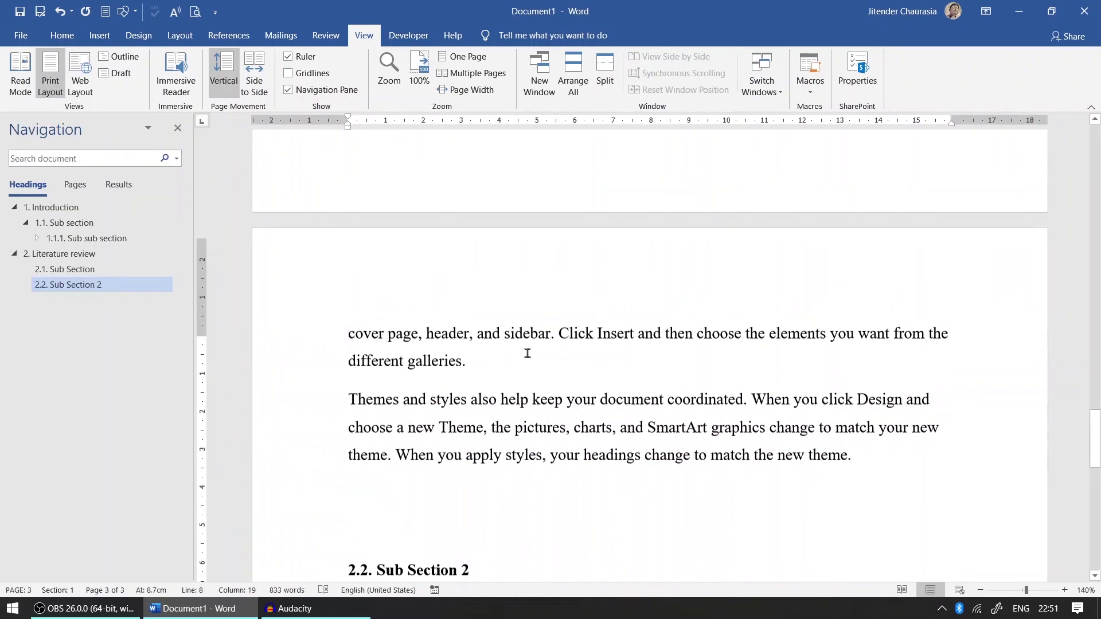
- Jump through the document's headings from Introduction to Sub Section 2 using the heading outline, and review the Literature review section
left_click(47, 214)
left_click(66, 227)
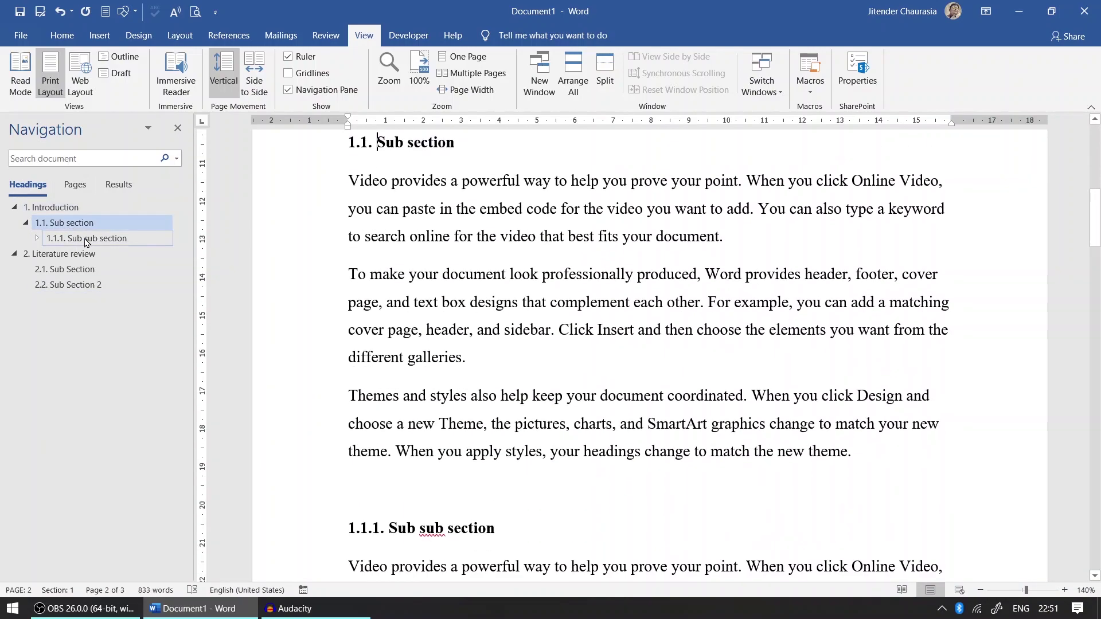
left_click(86, 240)
left_click(63, 254)
left_click(67, 270)
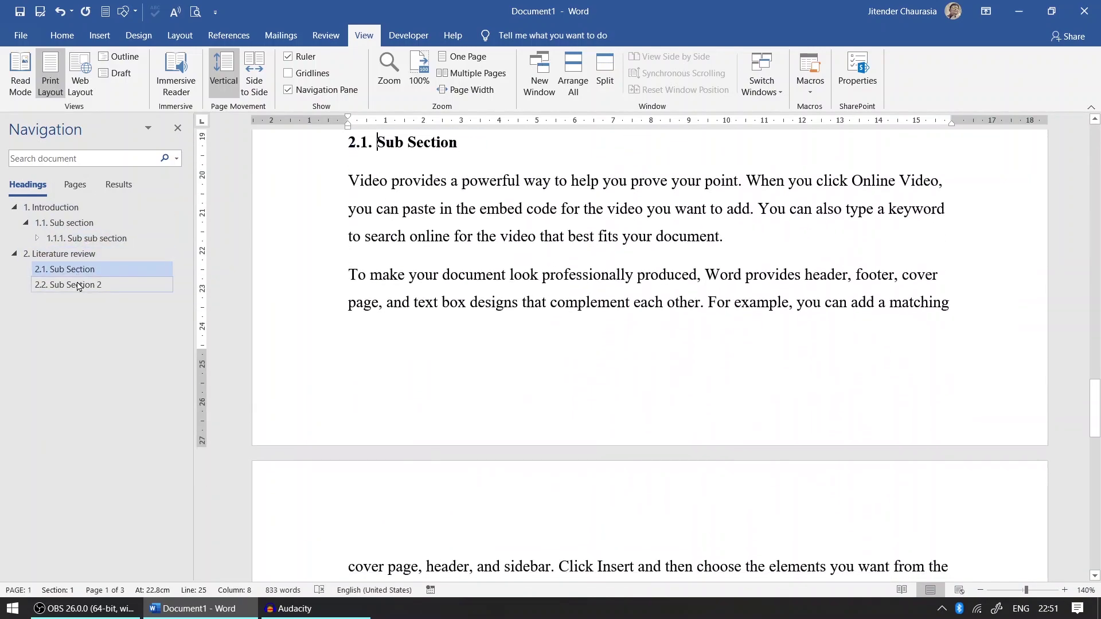
left_click(79, 285)
scroll(396, 369, "up", 7)
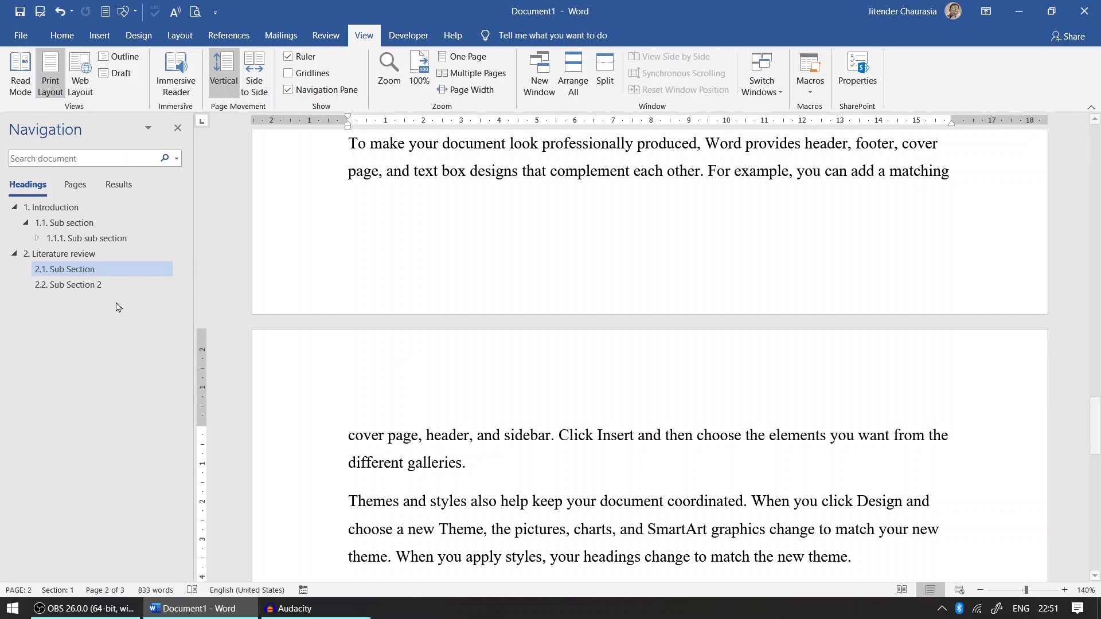
scroll(454, 395, "up", 5)
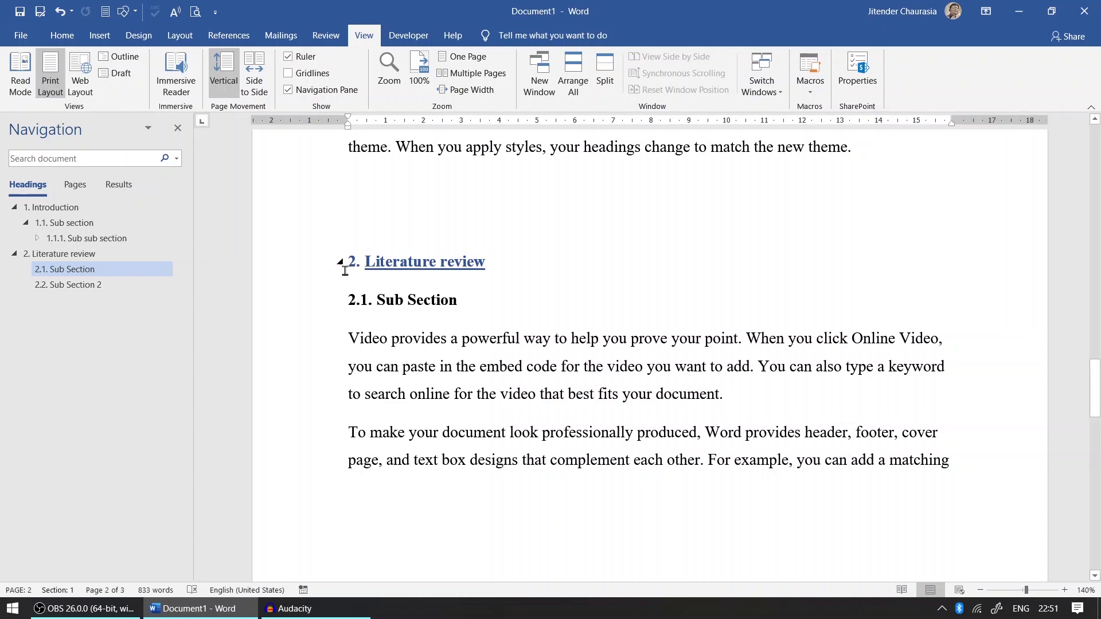
left_click_drag(347, 264, 652, 541)
scroll(628, 467, "up", 15)
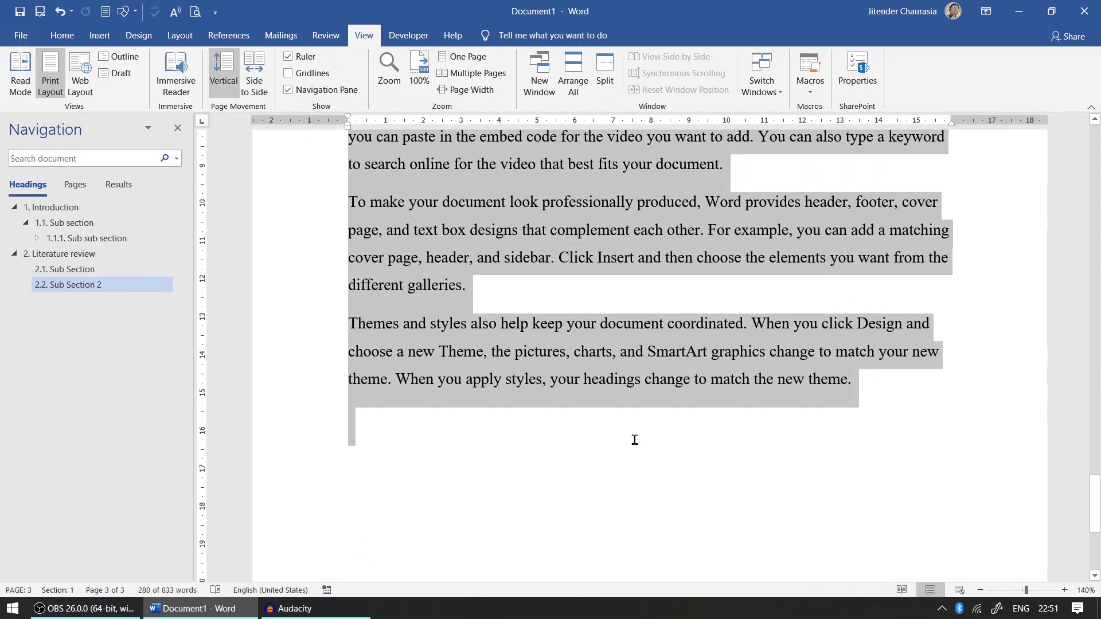
left_click(624, 437)
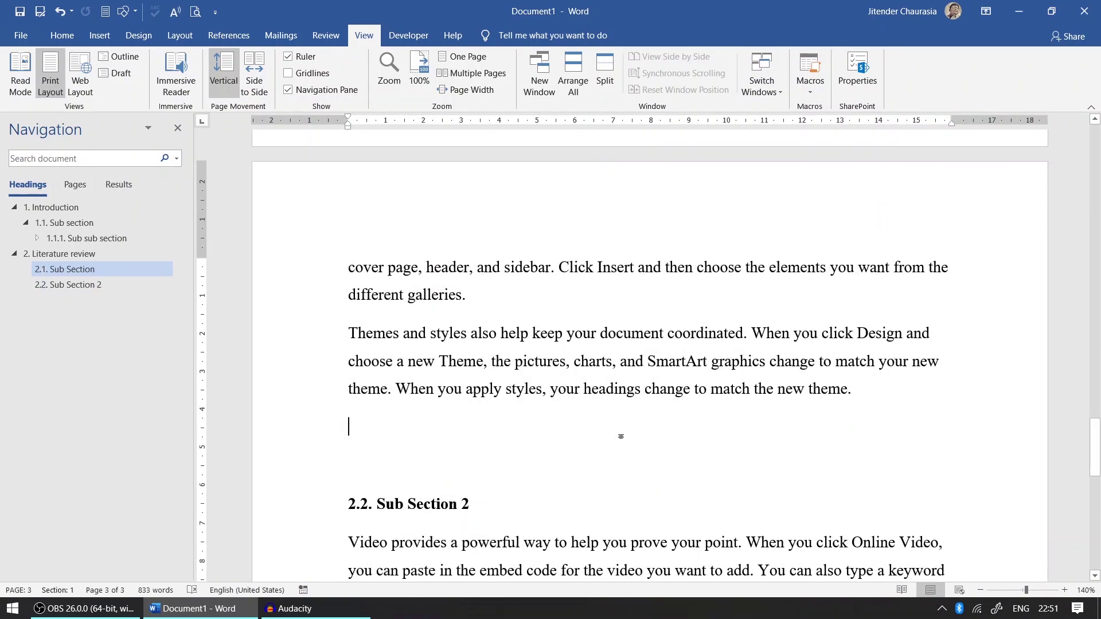
scroll(617, 424, "up", 8)
- Move the Literature review section with its subsections ahead of Introduction by reordering the heading outline
left_click(513, 251)
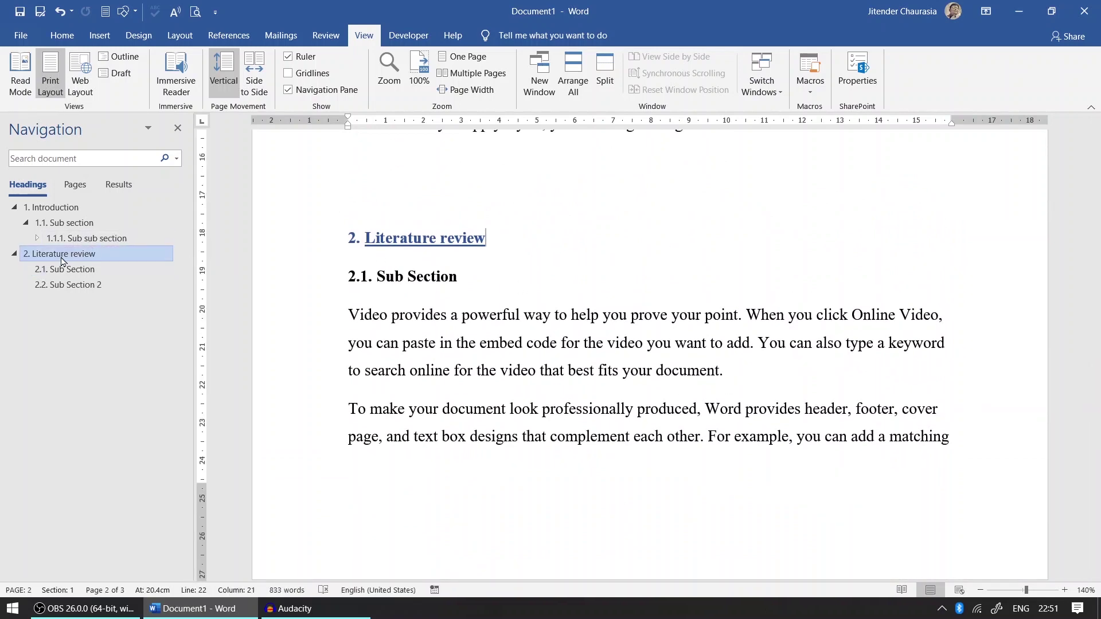
left_click_drag(61, 261, 66, 204)
left_click(557, 408)
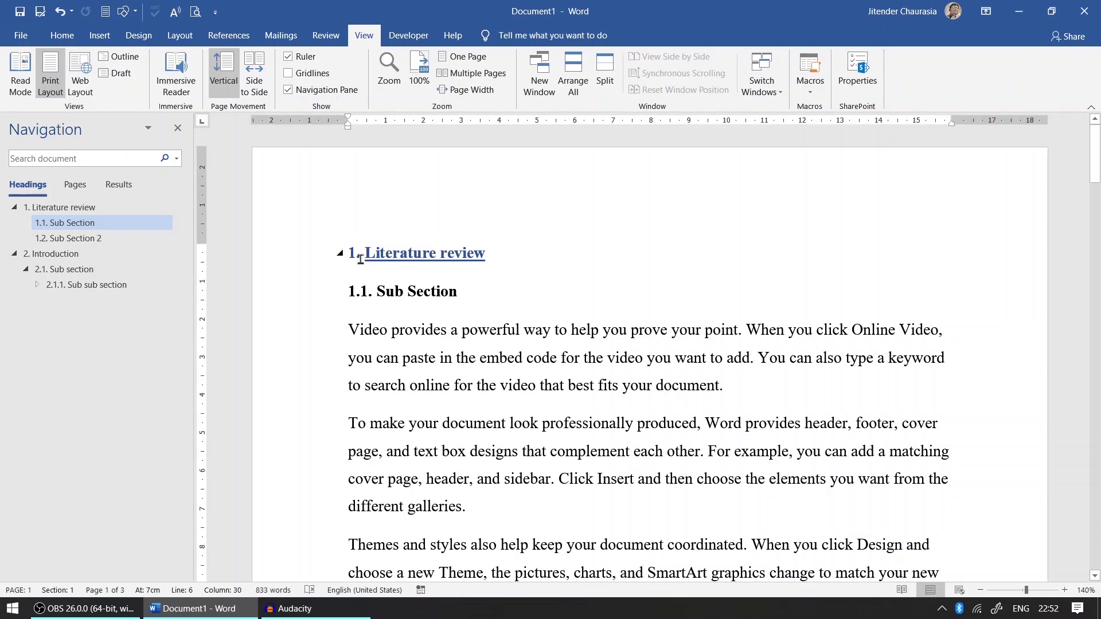
- Examine the reordered document from Literature review through the Introduction subsections, checking the heading order, numbering and accompanying text
left_click(35, 258)
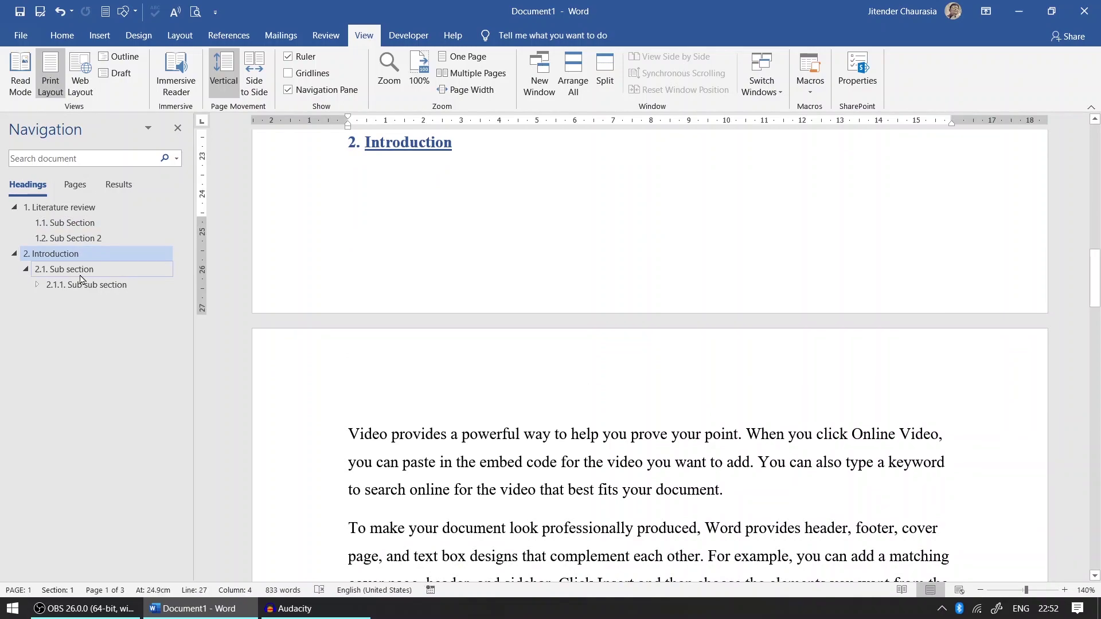
left_click(86, 209)
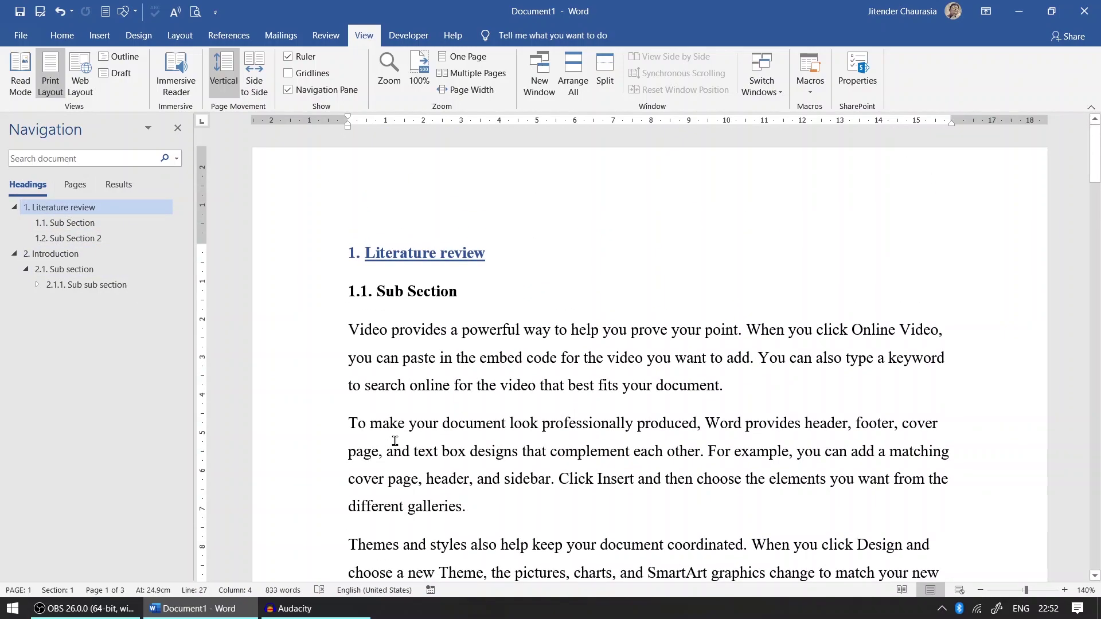
scroll(396, 440, "down", 15)
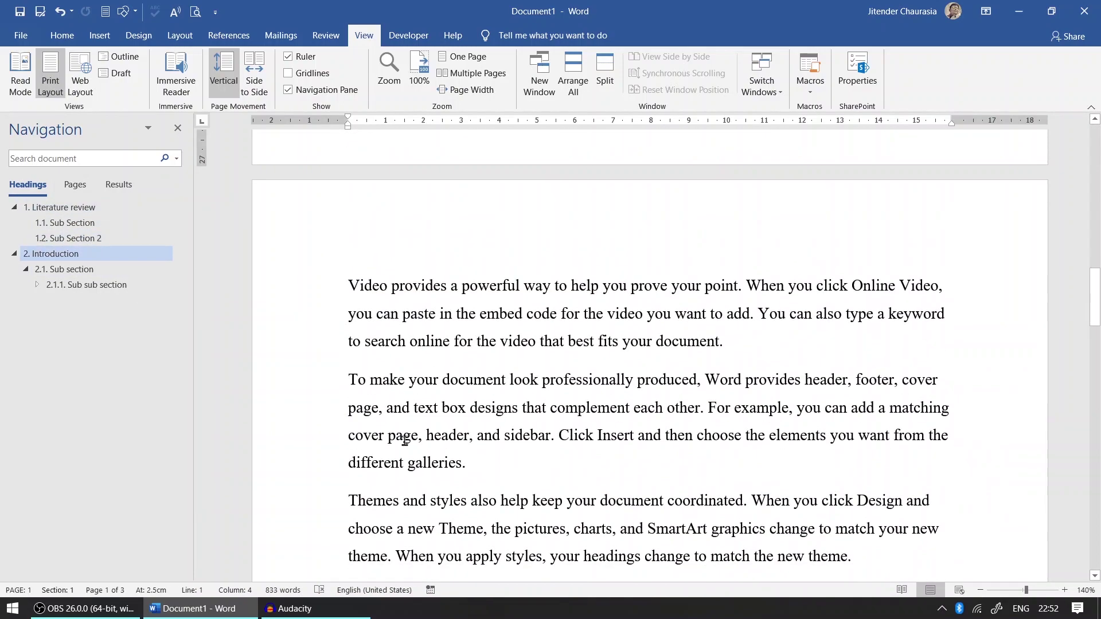
scroll(404, 440, "down", 12)
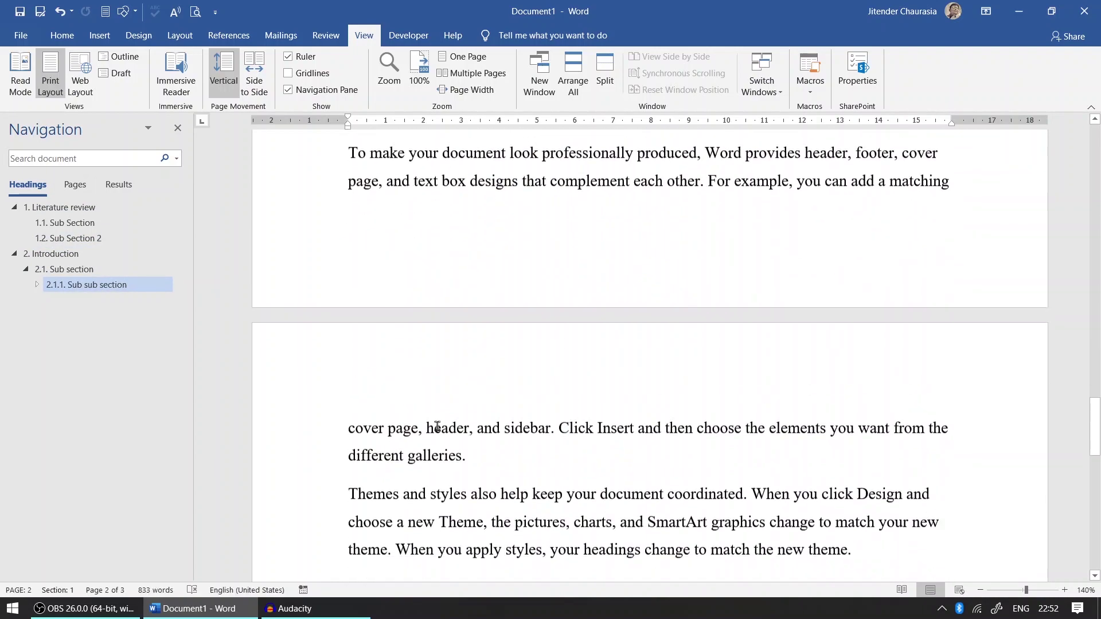
scroll(437, 427, "down", 6)
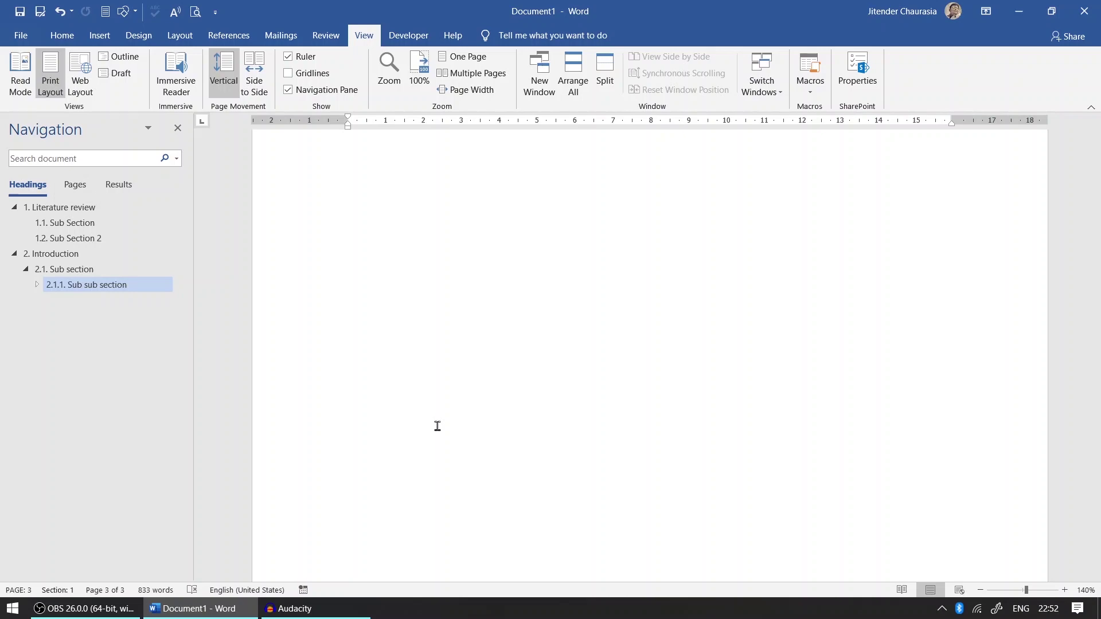
scroll(438, 426, "down", 1, "ctrl")
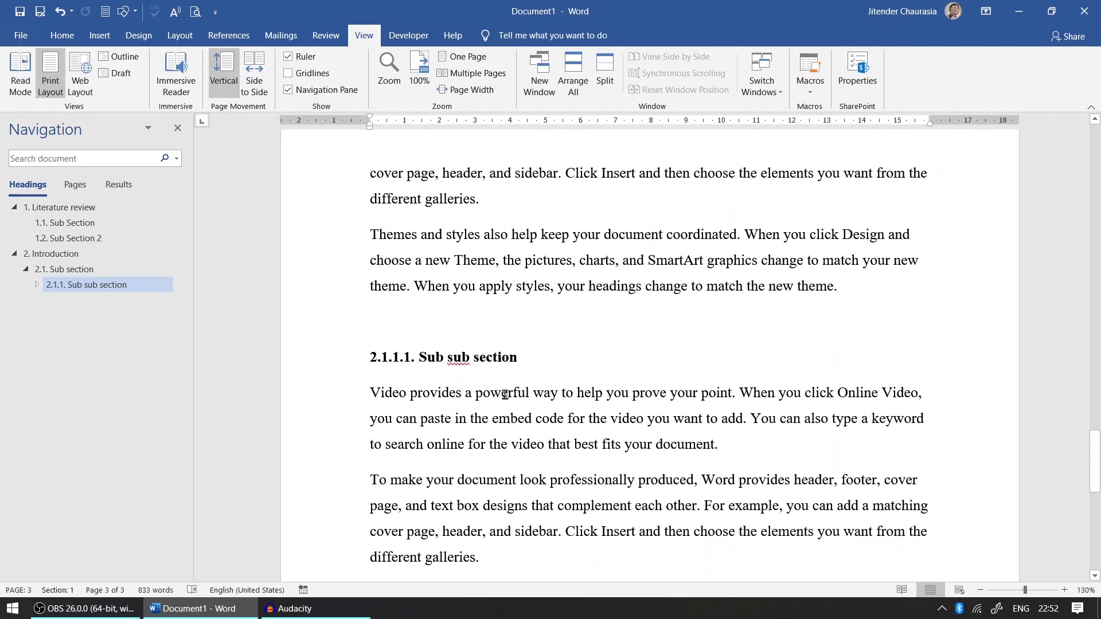
scroll(508, 393, "down", 4)
scroll(508, 393, "up", 4)
scroll(819, 504, "down", 3)
left_click_drag(859, 420, 367, 97)
- Select the Literature review heading together with all its content from the heading outline, and copy it
left_click(61, 209)
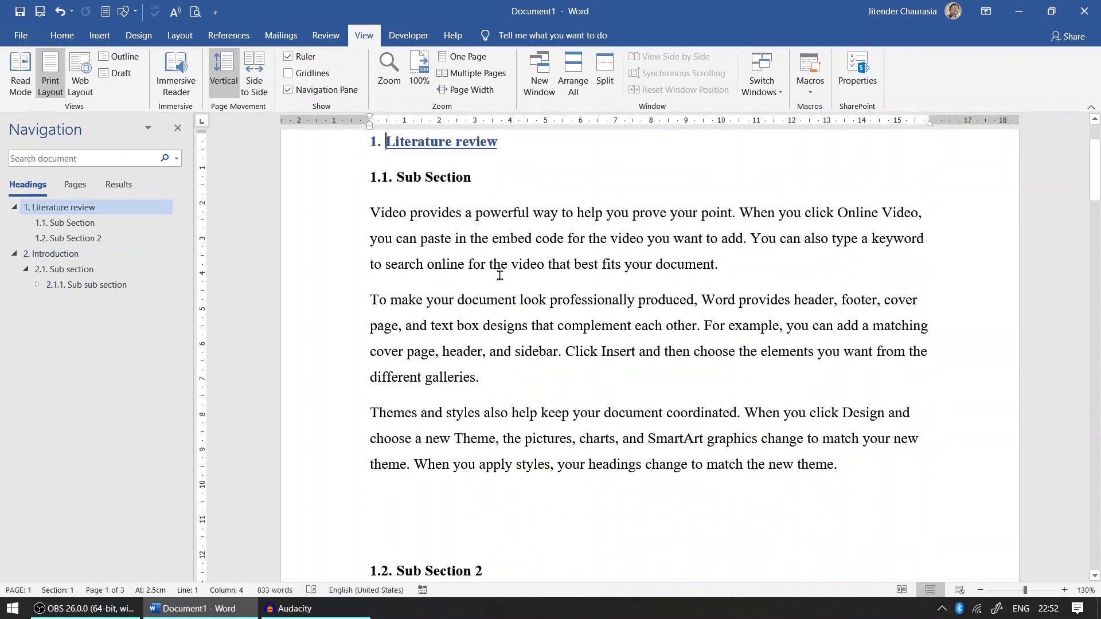
right_click(98, 210)
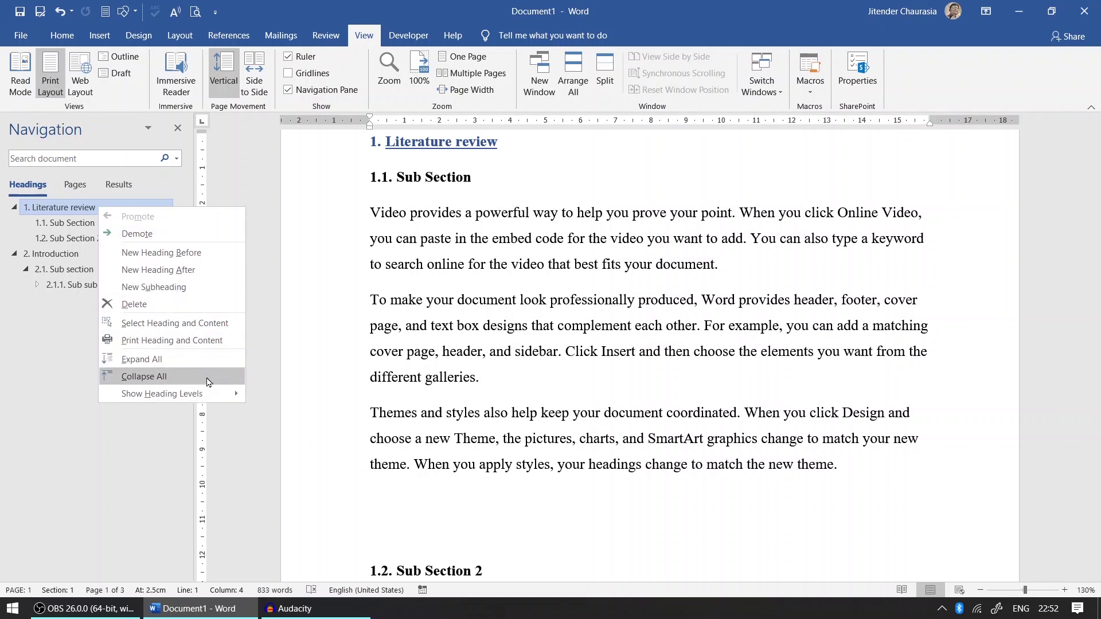
left_click(196, 325)
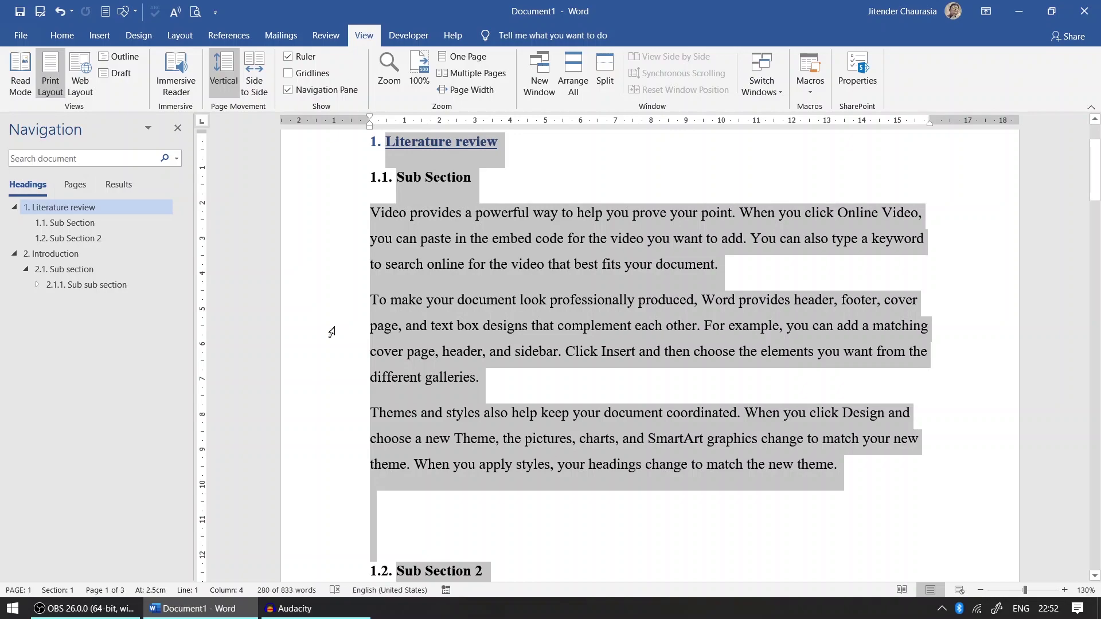
scroll(525, 336, "down", 10)
scroll(526, 336, "up", 15)
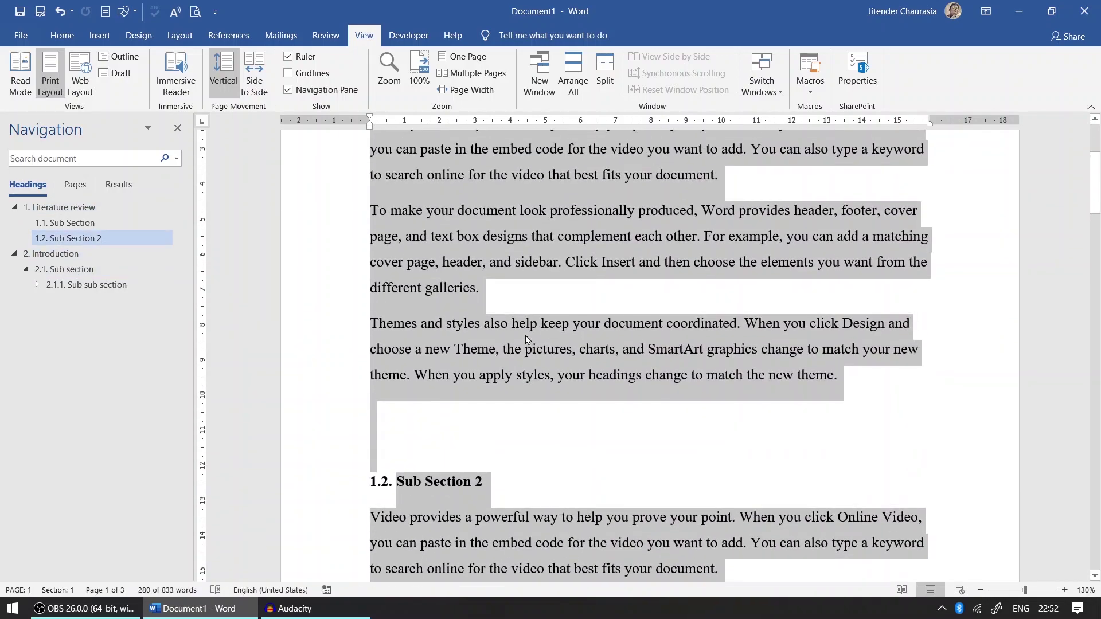
scroll(526, 339, "down", 15)
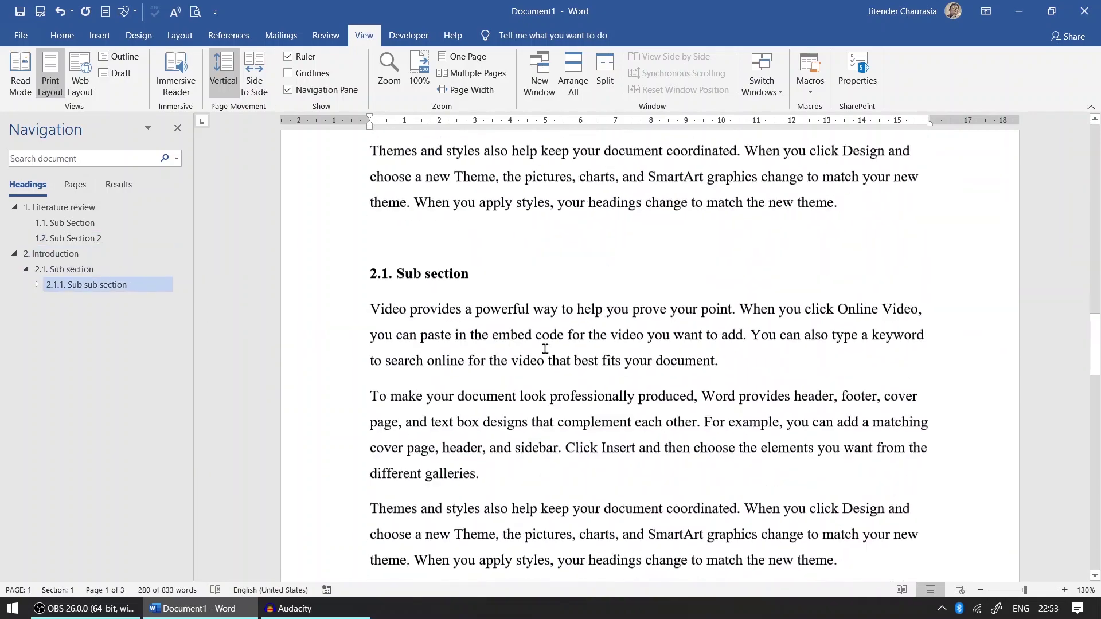
- Paste the copied Literature review section on a new line after the document's last paragraph
scroll(565, 368, "up", 3)
scroll(639, 373, "down", 8)
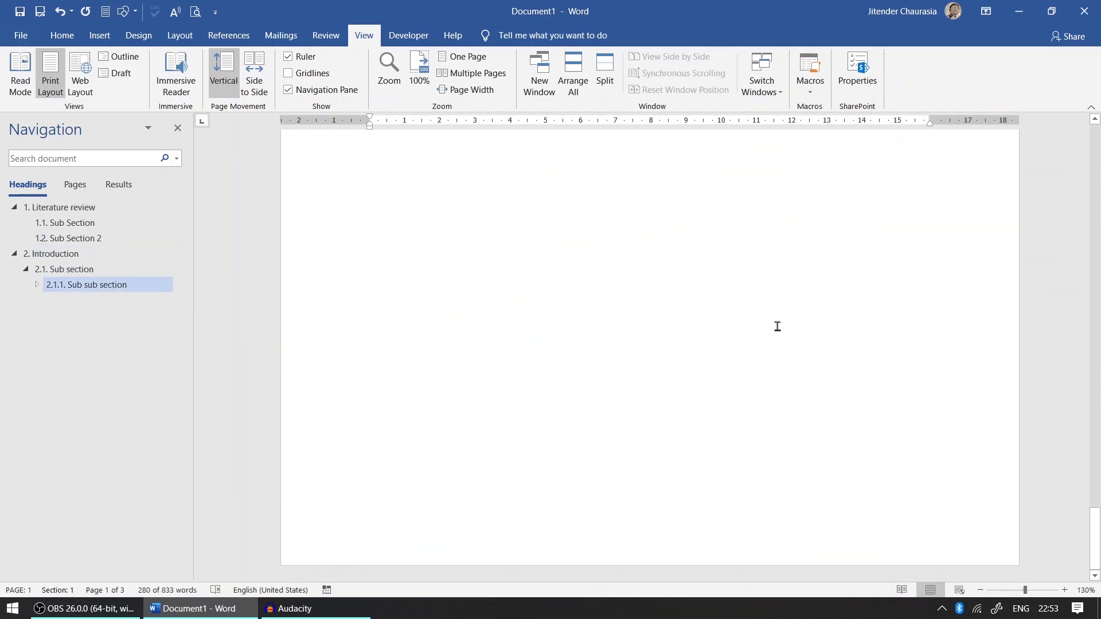
scroll(857, 316, "up", 3)
left_click(857, 316)
key("Return")
key("ctrl+v")
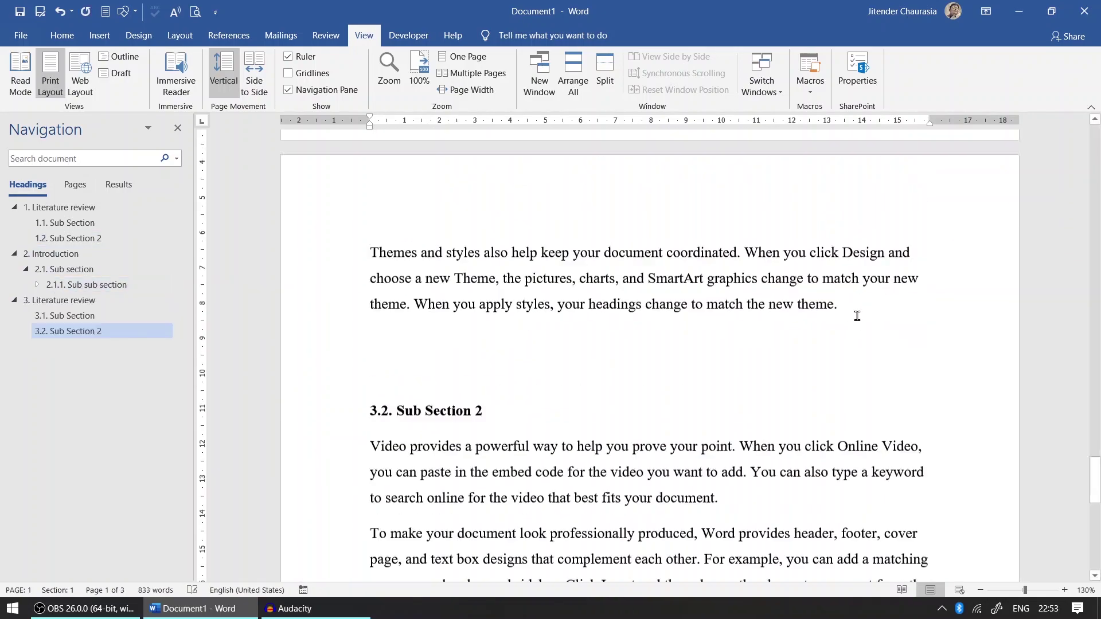
scroll(585, 344, "up", 15)
scroll(585, 344, "down", 5)
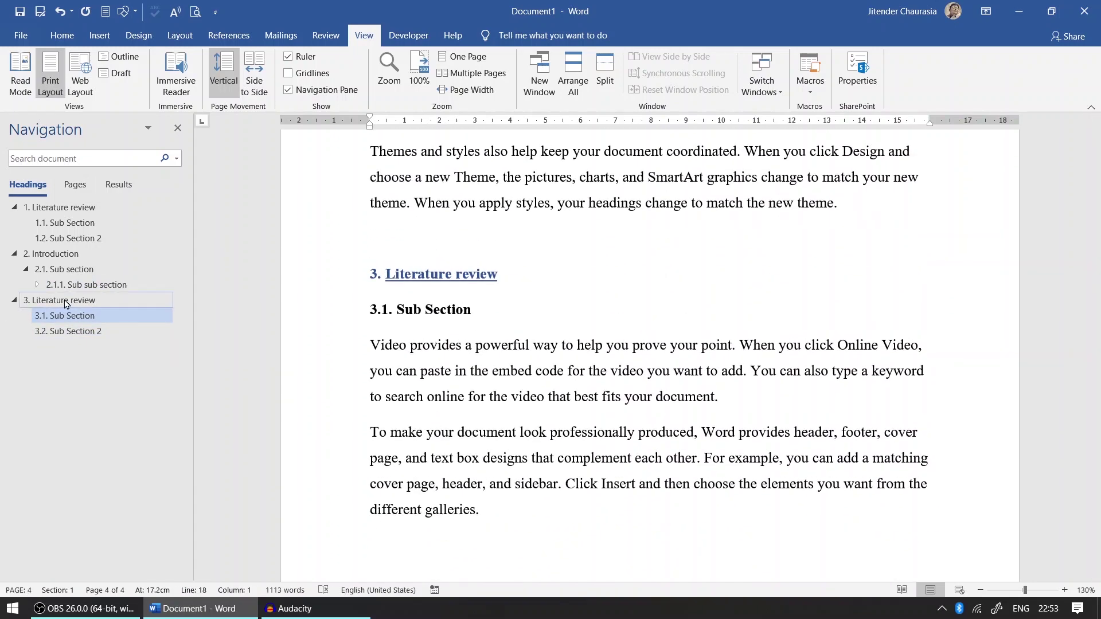
- Rename the pasted section's main heading, number 3, to "Material & Methodology"
left_click(66, 300)
scroll(417, 302, "up", 3)
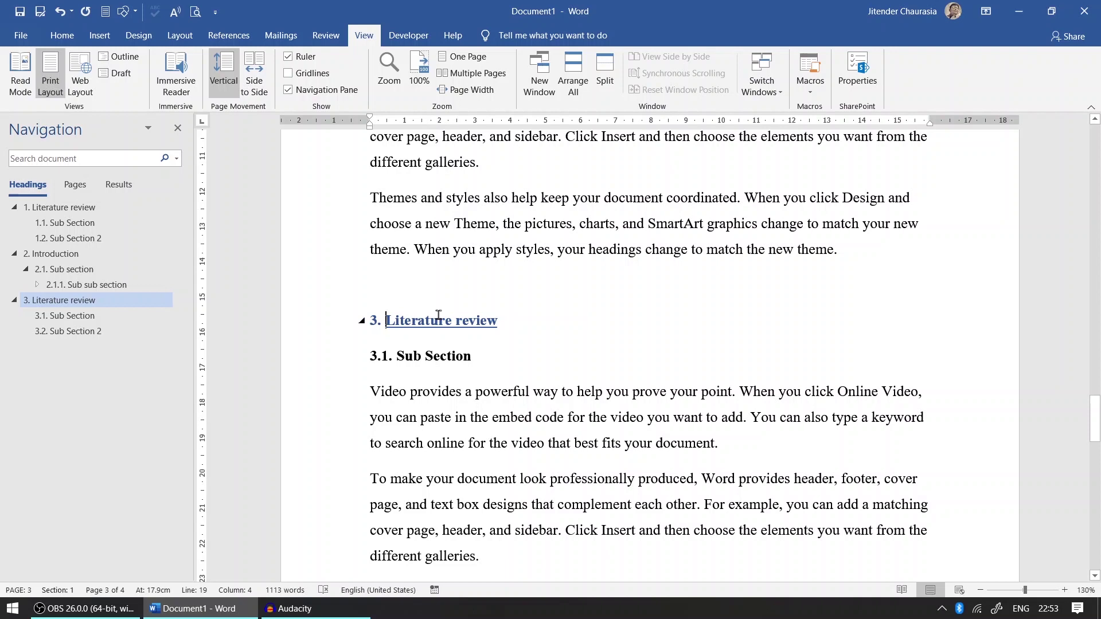
left_click(378, 322)
left_click(388, 322)
left_click_drag(389, 321, 501, 323)
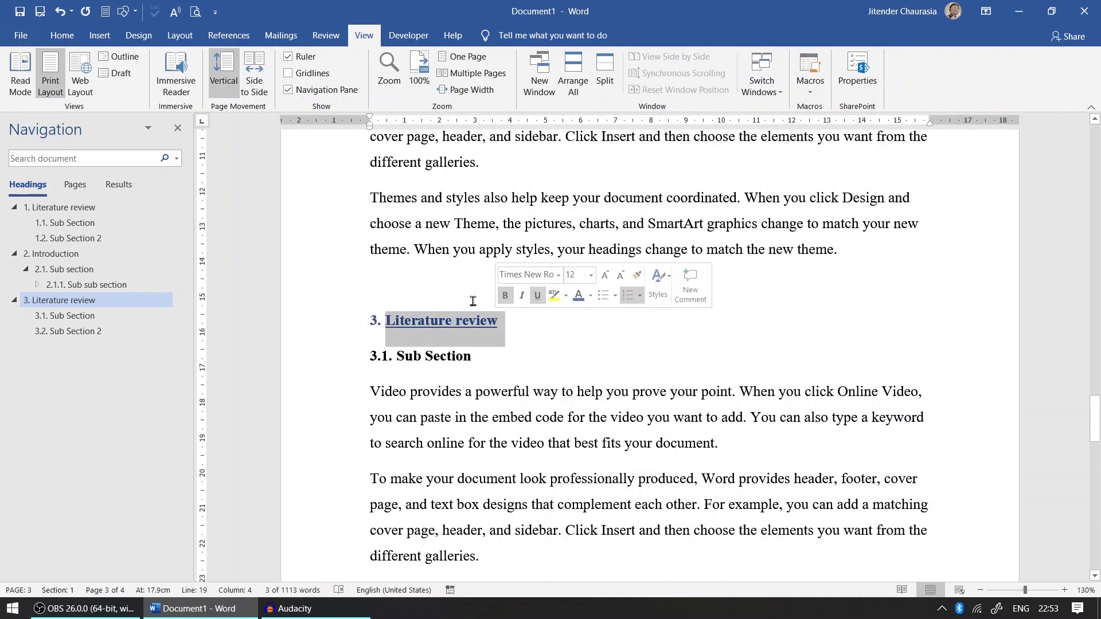
type("Material ")
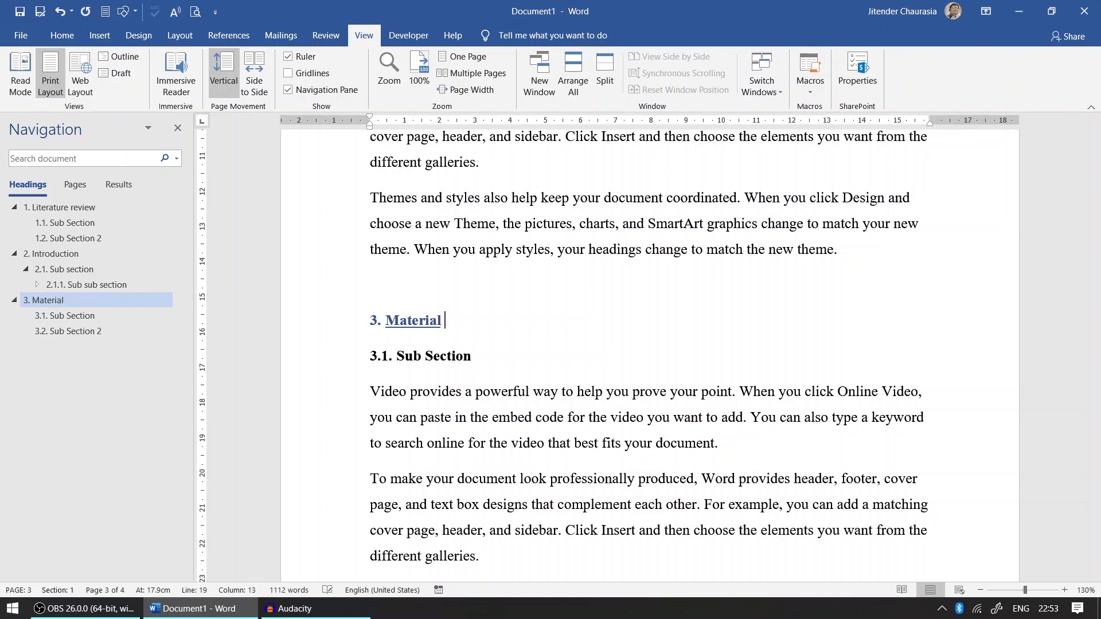
type("& Ma")
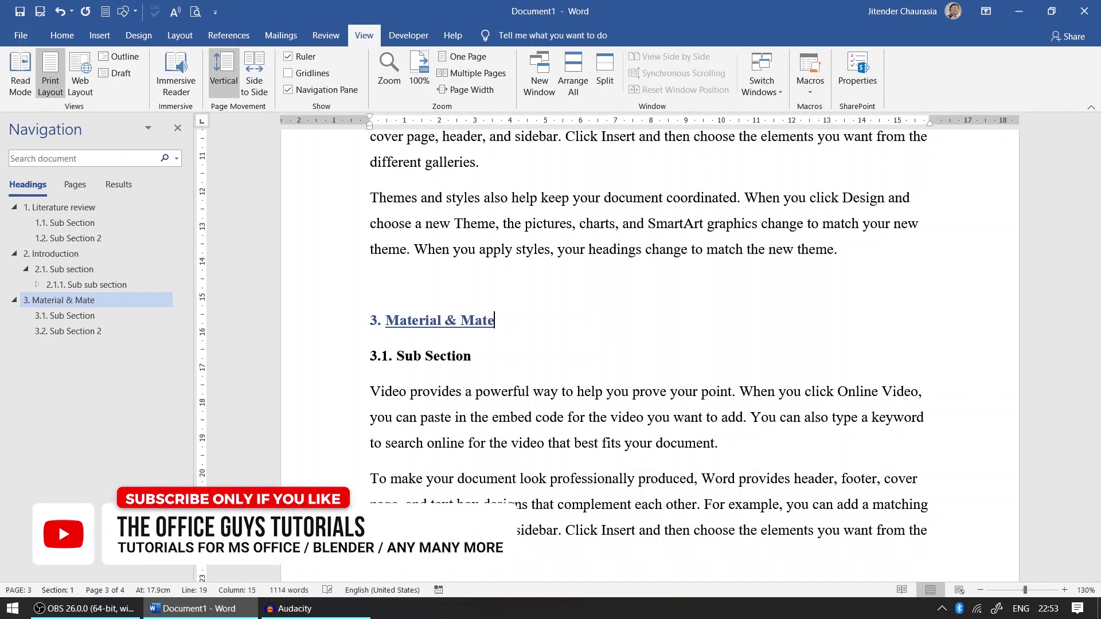
key("BackSpace")
type("ath")
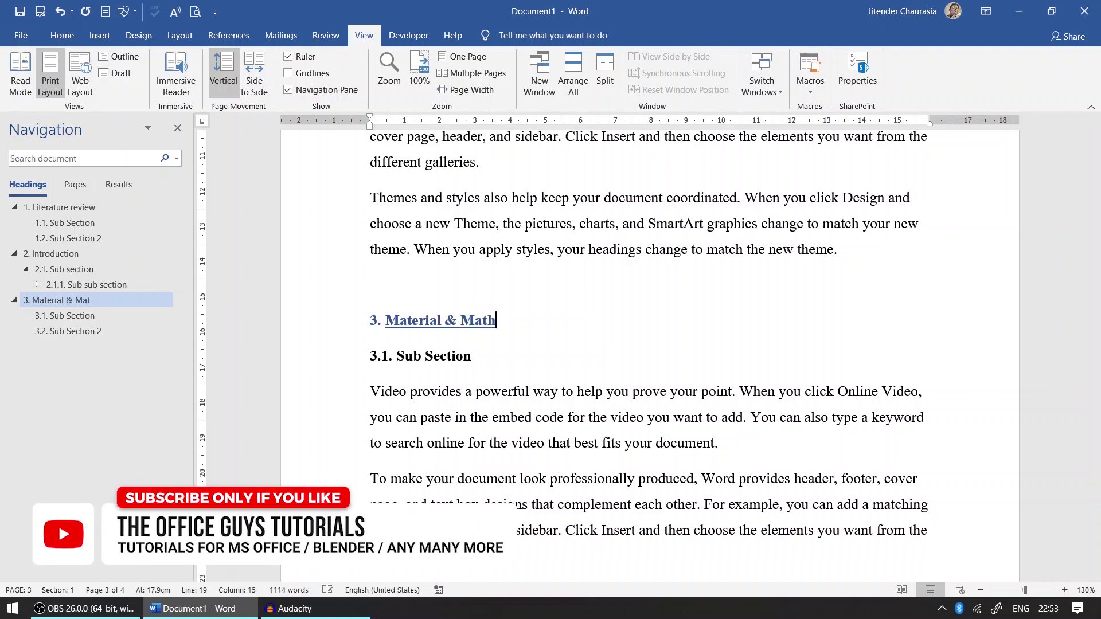
key("BackSpace")
key("BackSpace")
key("BackSpace")
type("ethodology")
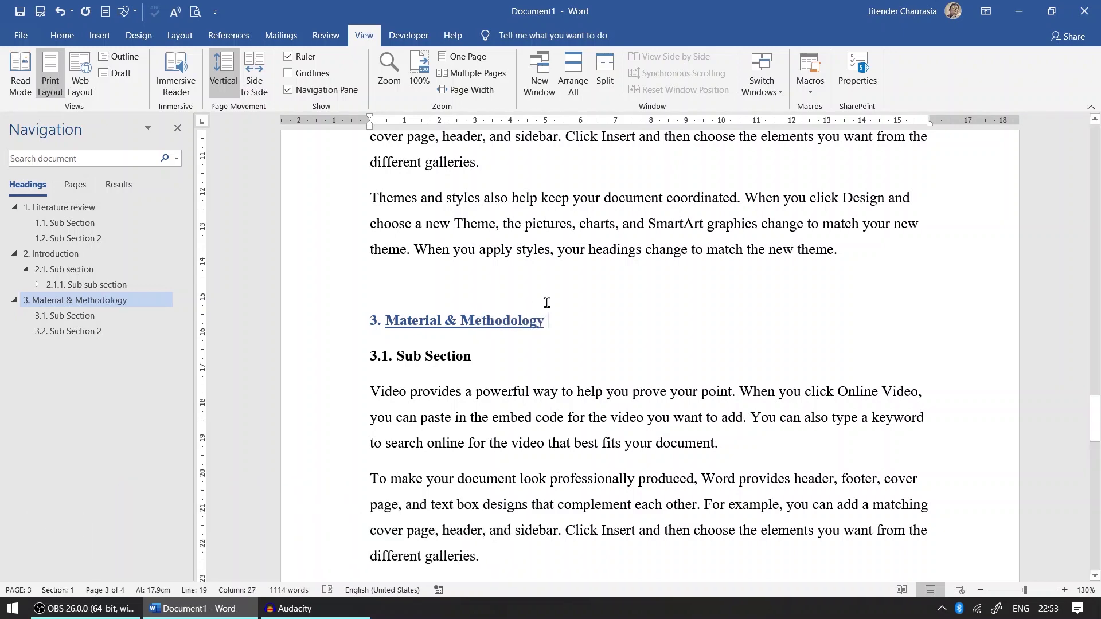
- Zoom out and look through the main headings and subsections from Literature review to Material & Methodology
scroll(541, 302, "down", 2, "ctrl")
scroll(524, 368, "down", 1)
scroll(525, 369, "up", 5)
scroll(526, 369, "up", 6)
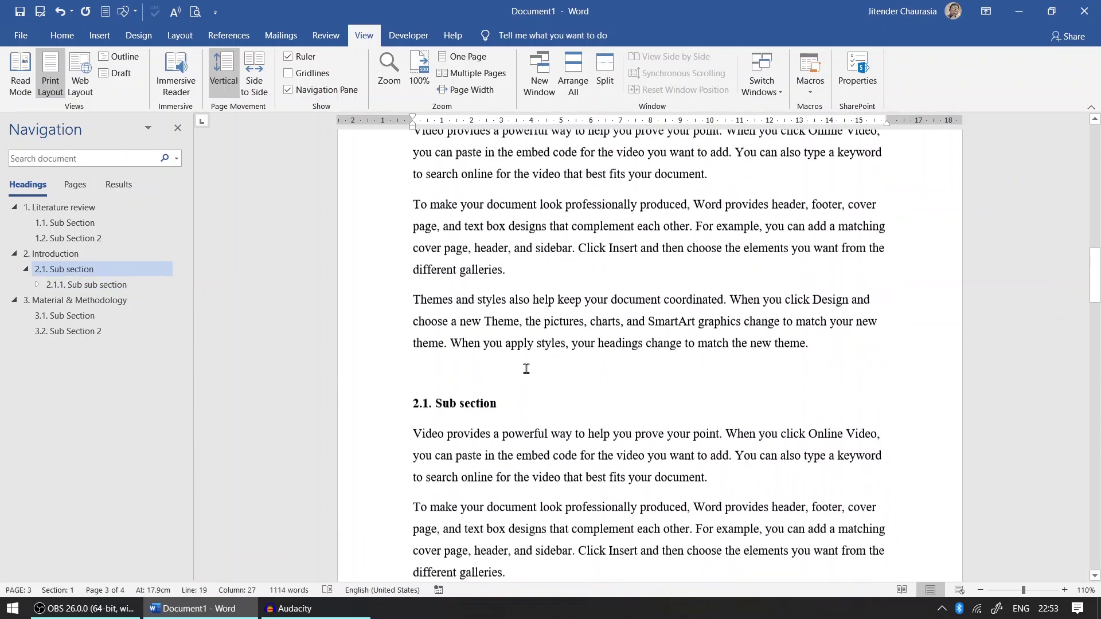
left_click(454, 205)
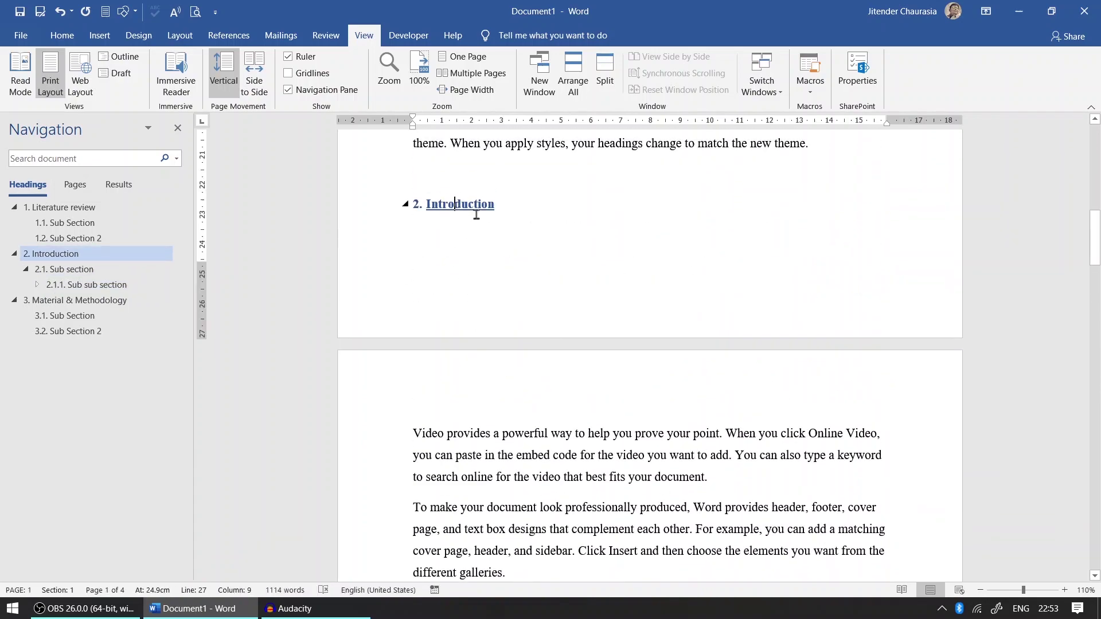
scroll(491, 302, "up", 10)
scroll(498, 354, "down", 10)
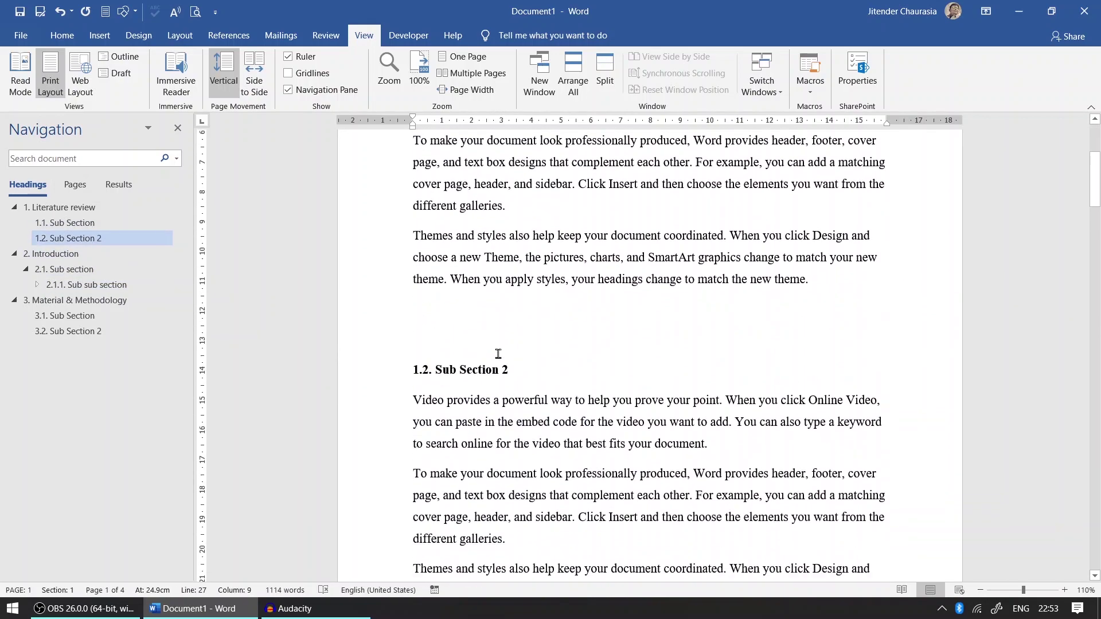
scroll(462, 403, "down", 10)
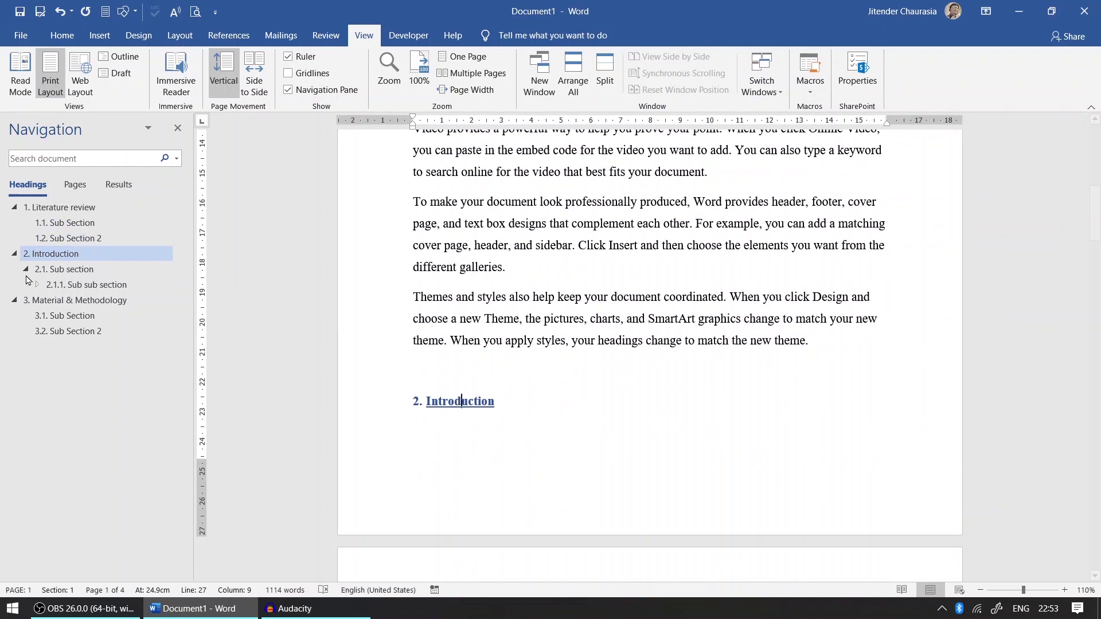
left_click(458, 351)
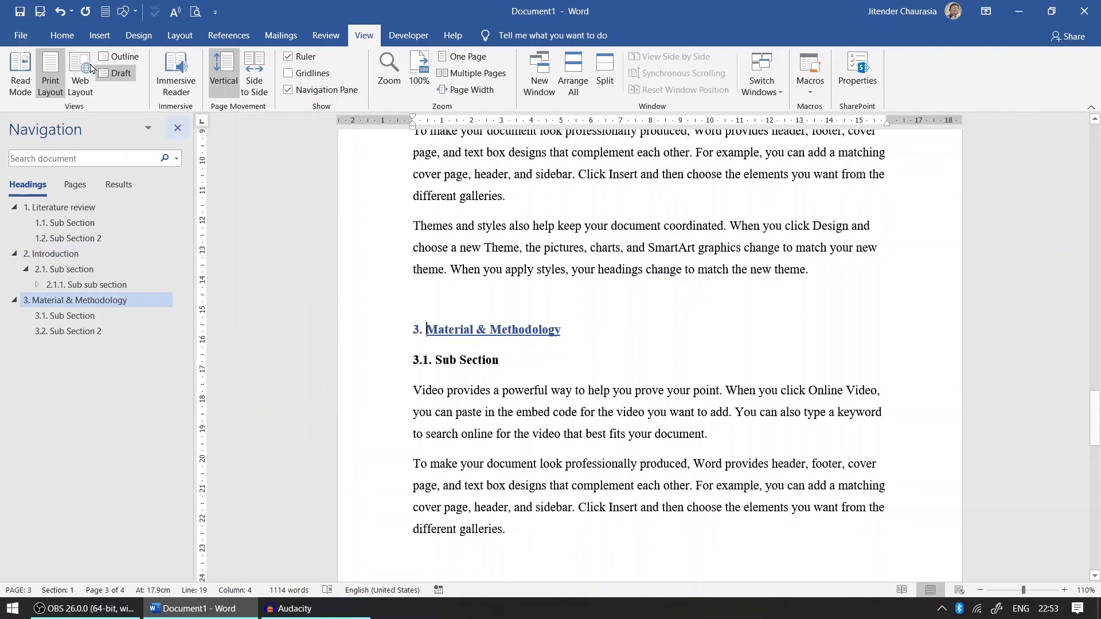
- Modify the Heading 1 style to use black (Text 1) font color, no underline, and a 14 pt font size
left_click(61, 35)
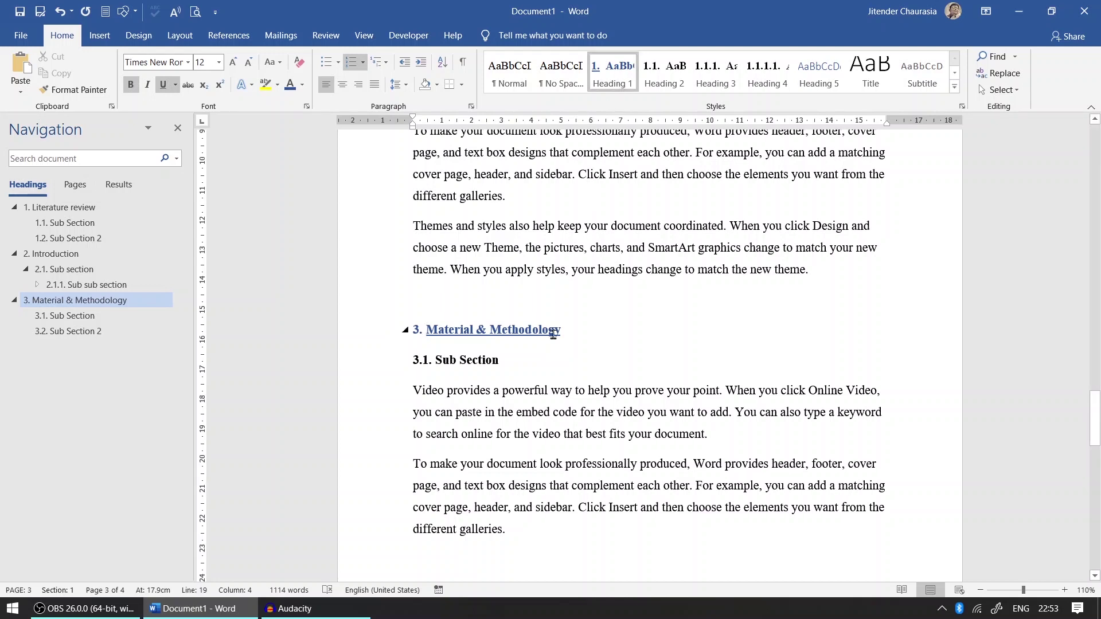
right_click(619, 73)
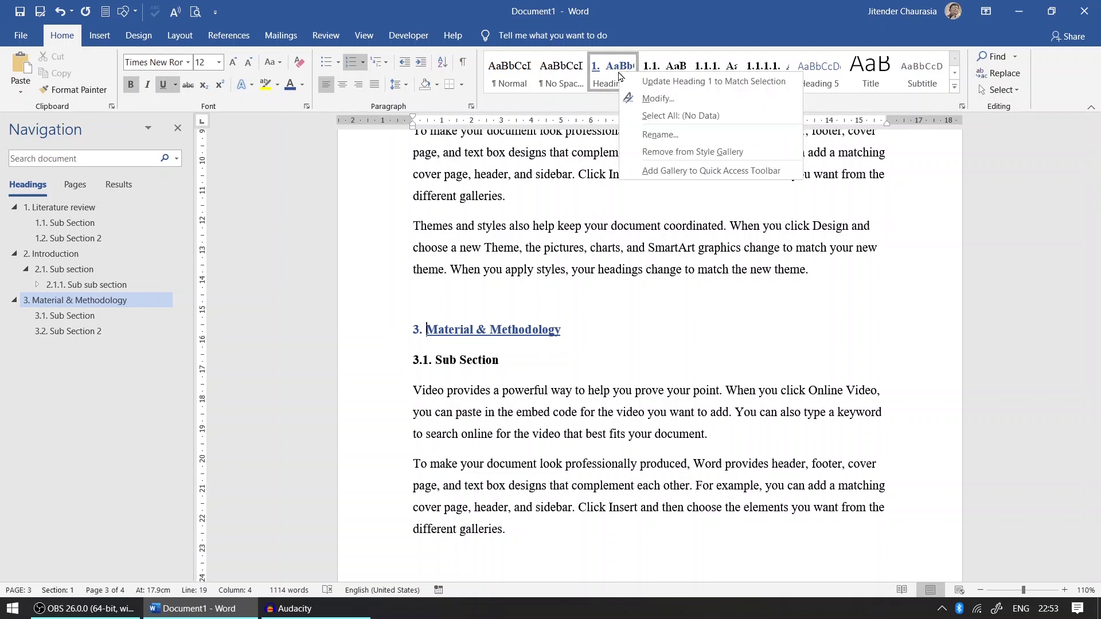
left_click(655, 101)
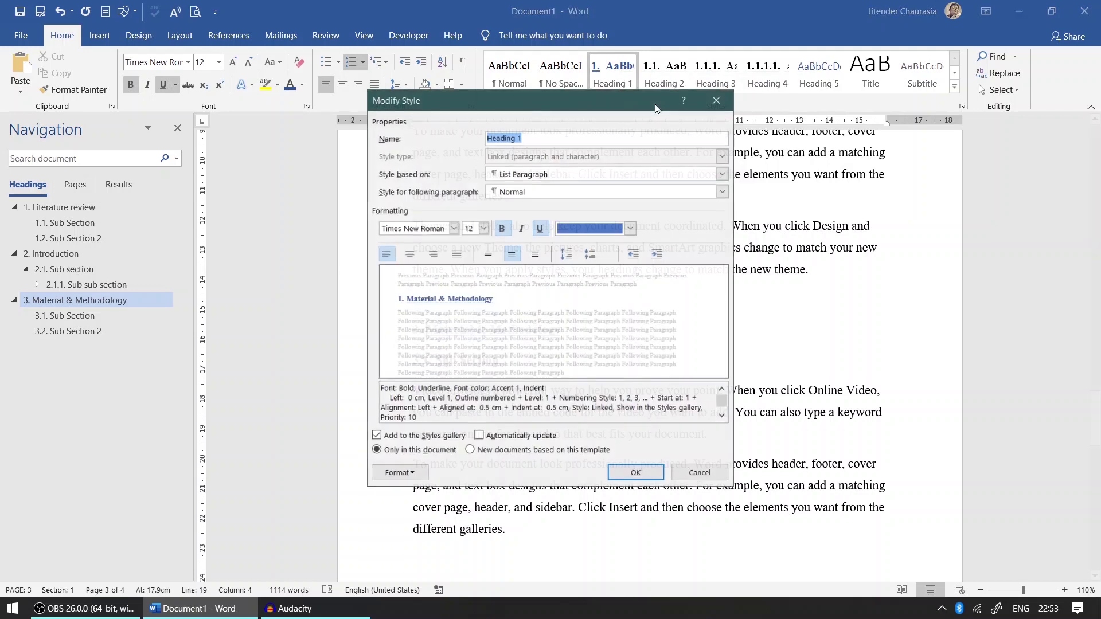
left_click(608, 238)
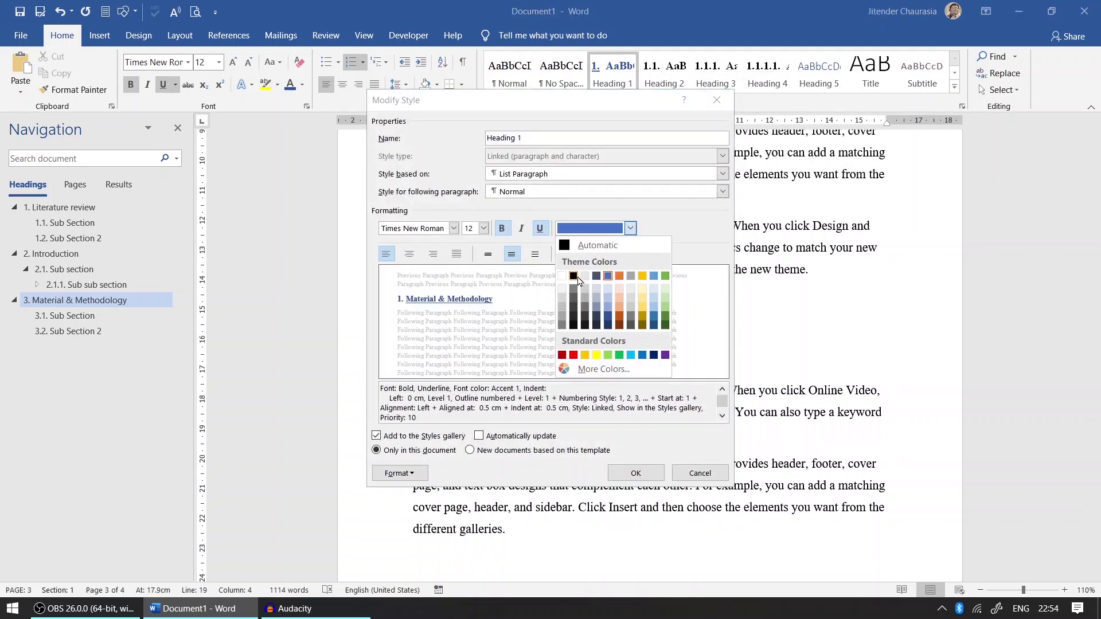
left_click(568, 273)
left_click(540, 229)
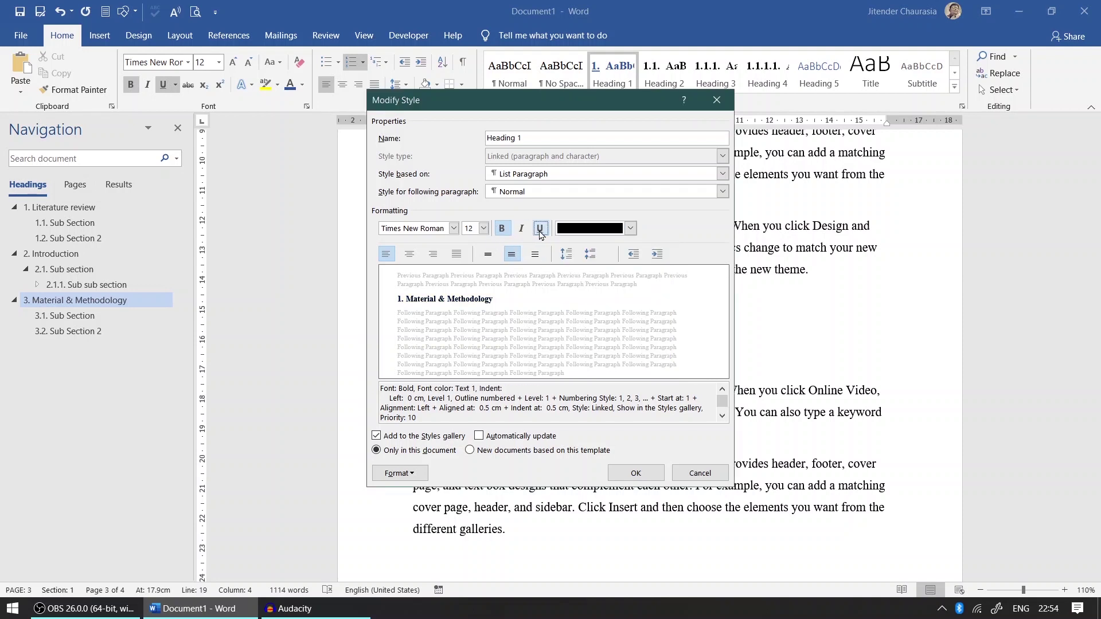
left_click(484, 228)
left_click(469, 292)
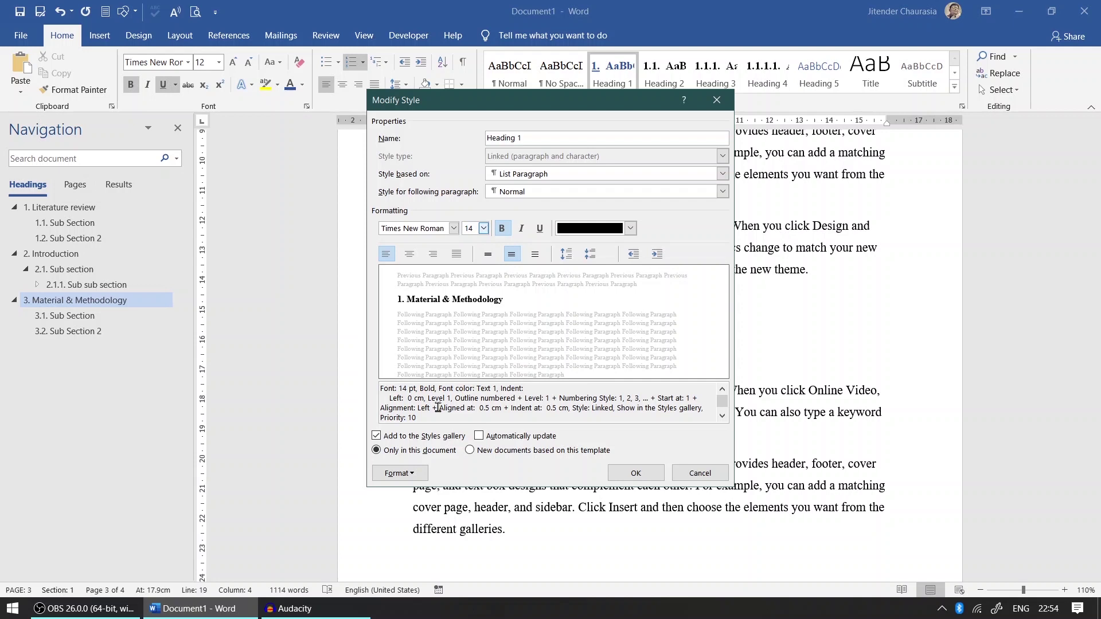
- Turn on Page break before in the Heading 1 style's paragraph settings and apply the modified style
left_click(420, 476)
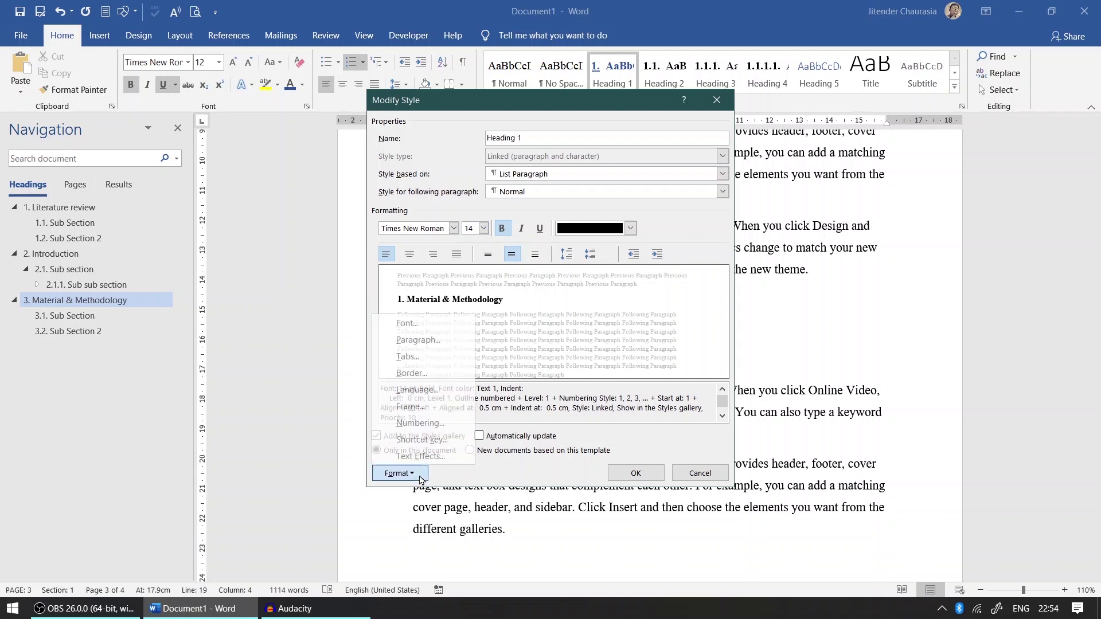
left_click(443, 344)
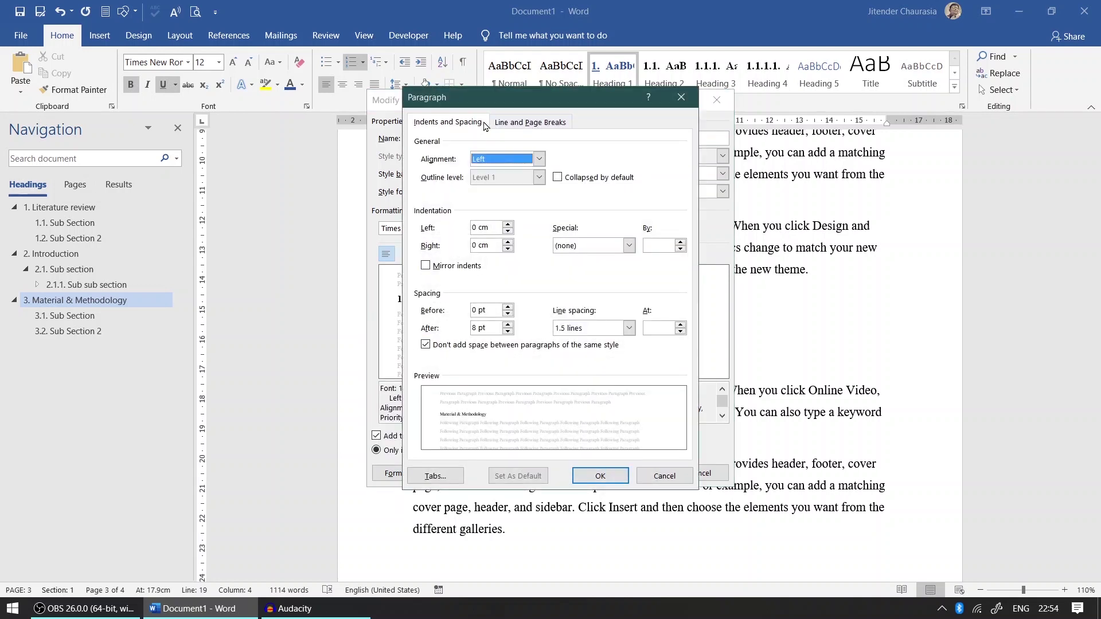
left_click(520, 124)
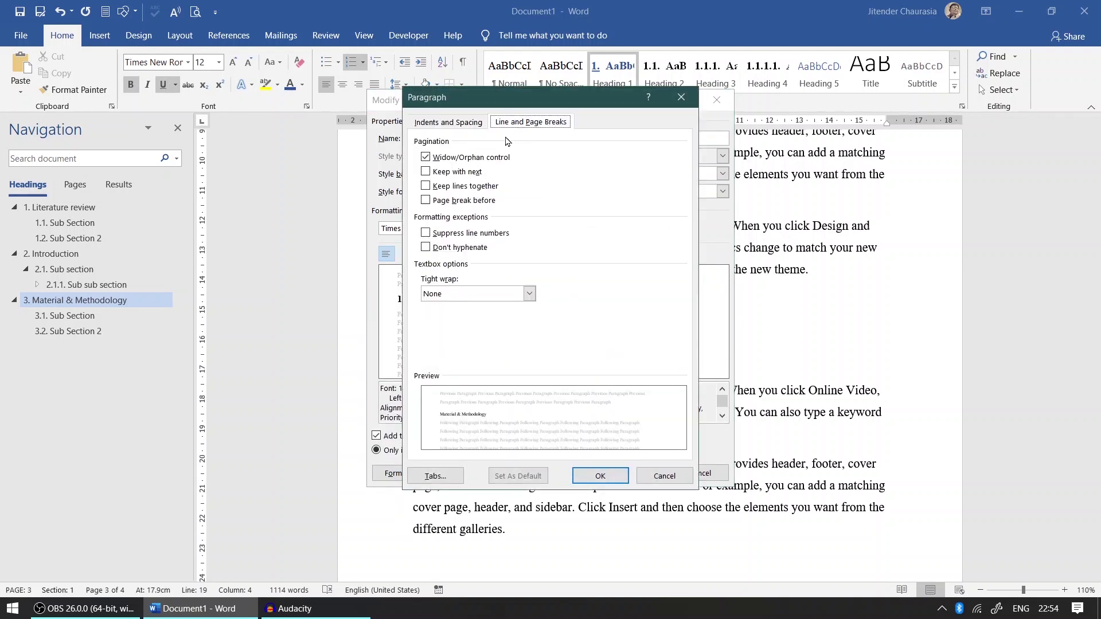
left_click(429, 202)
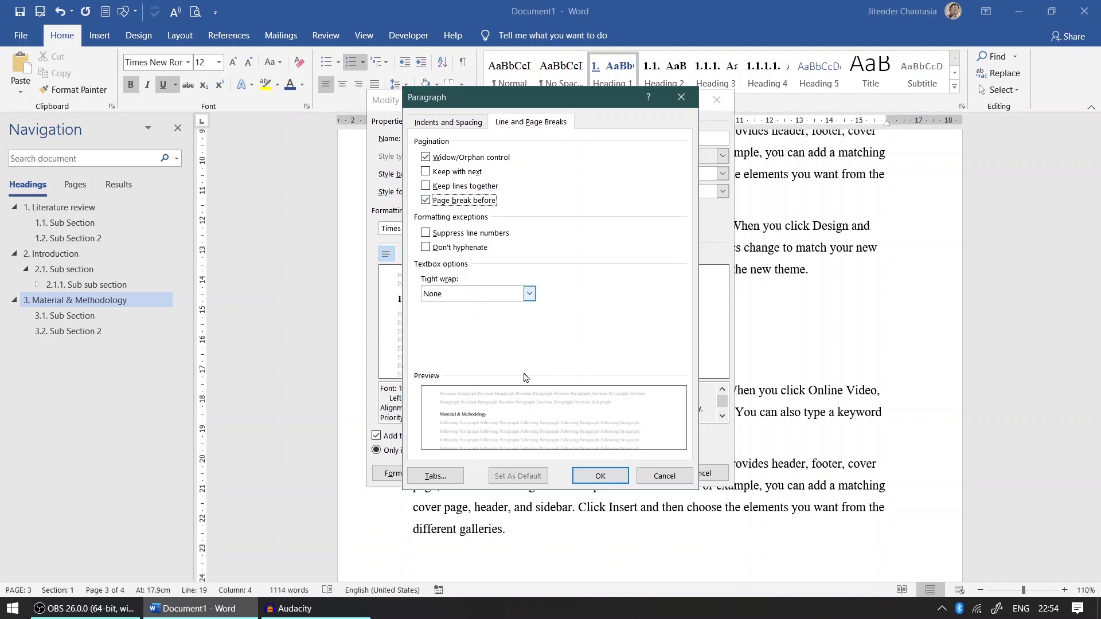
left_click(614, 476)
left_click(614, 475)
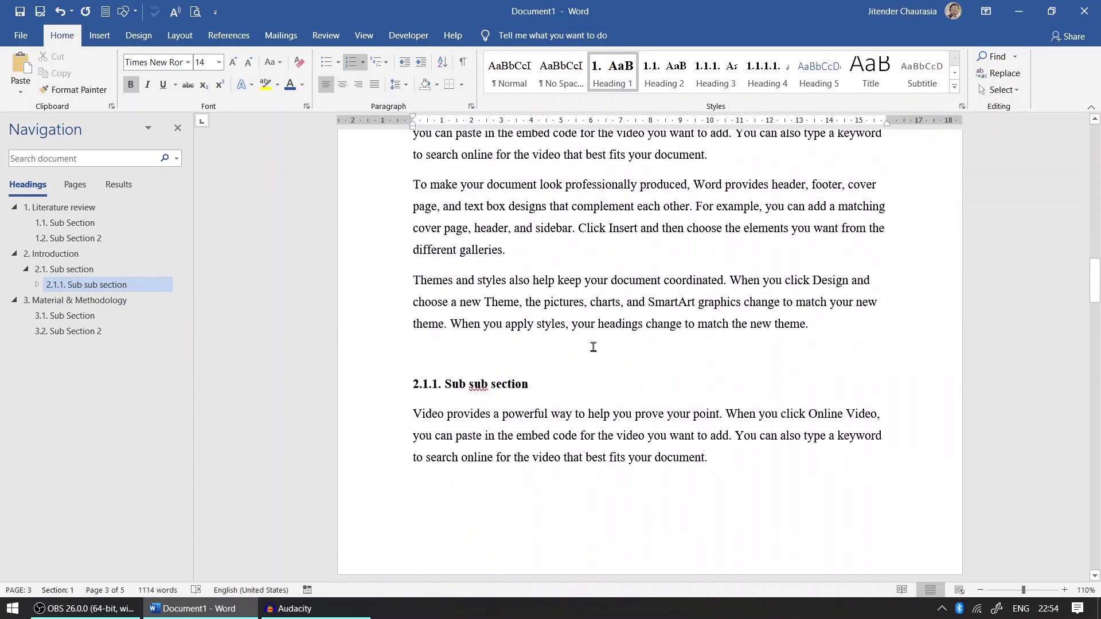
- Look through the document from Literature review to Material & Methodology, checking the main headings' formatting and page starts
scroll(597, 345, "up", 10)
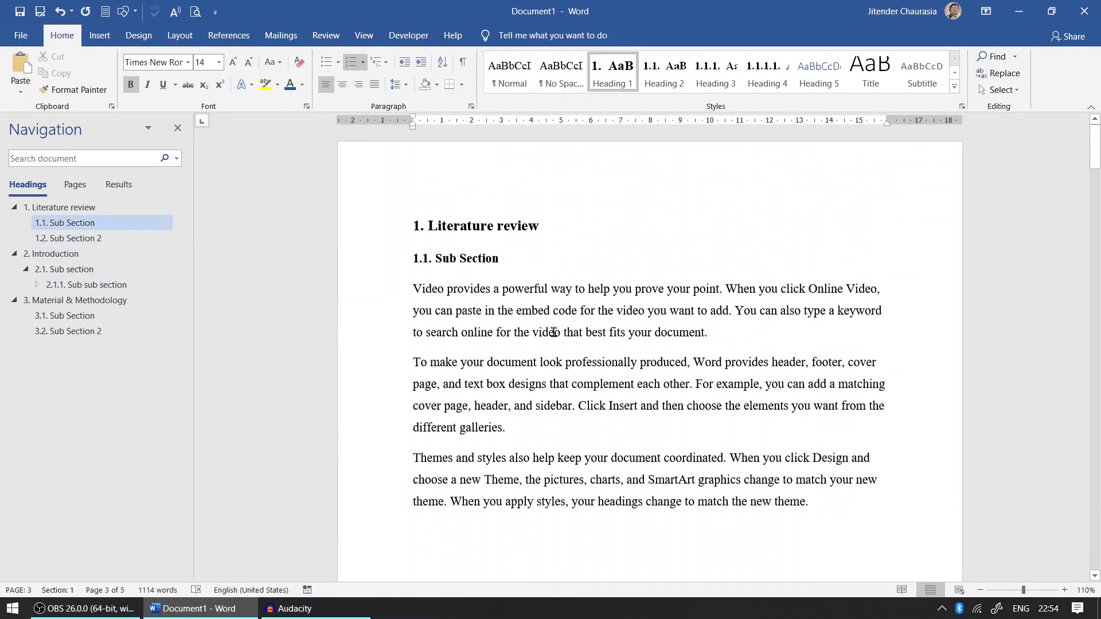
scroll(501, 224, "down", 12)
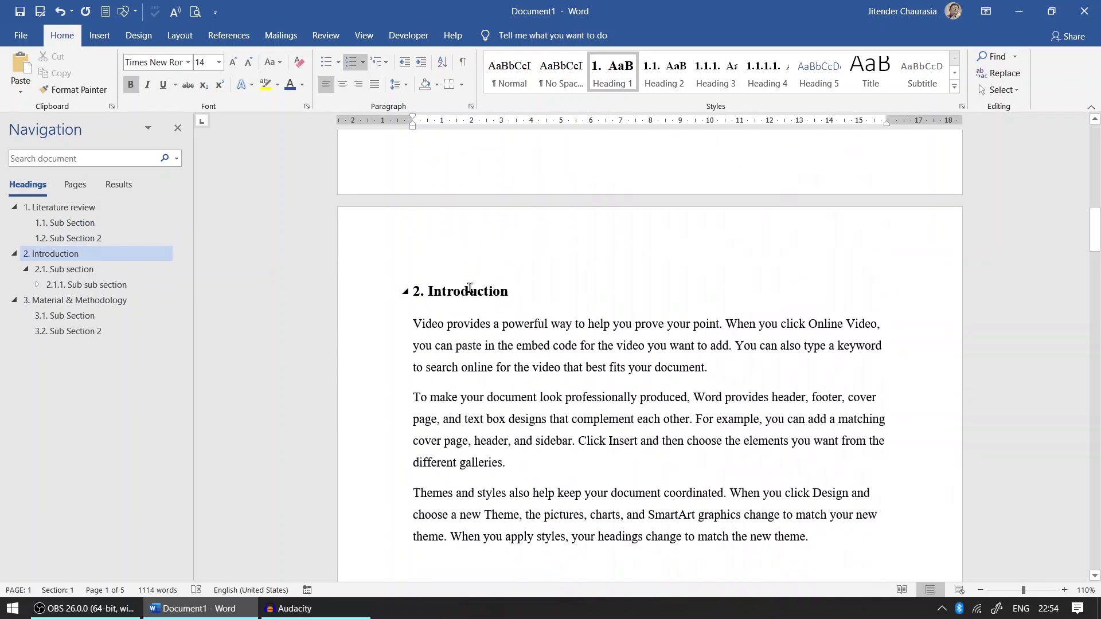
scroll(469, 288, "down", 12)
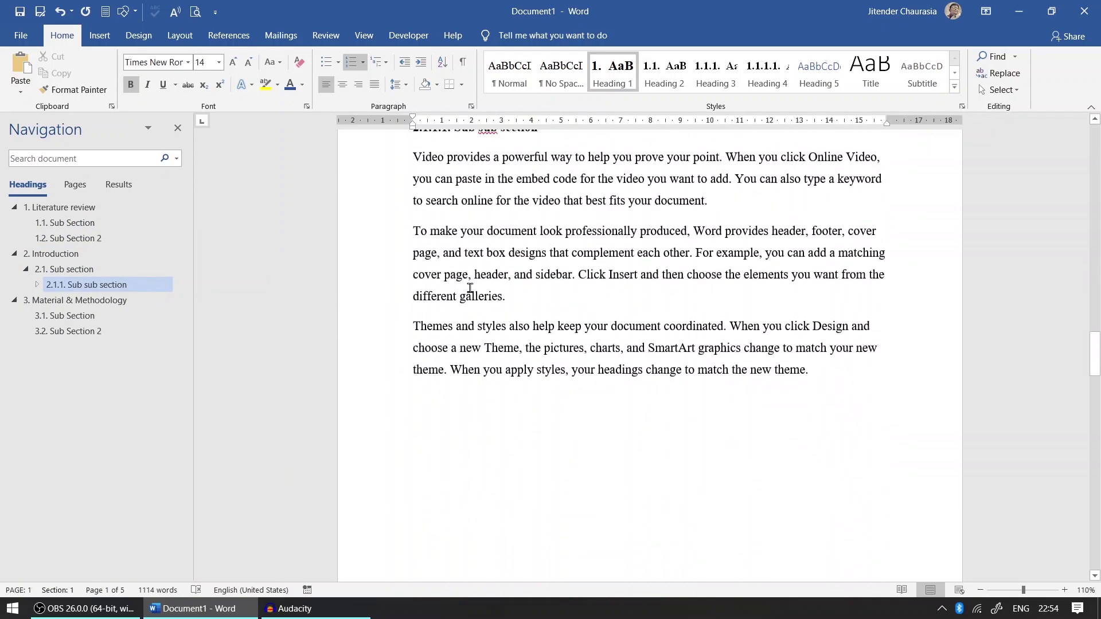
scroll(470, 288, "down", 3)
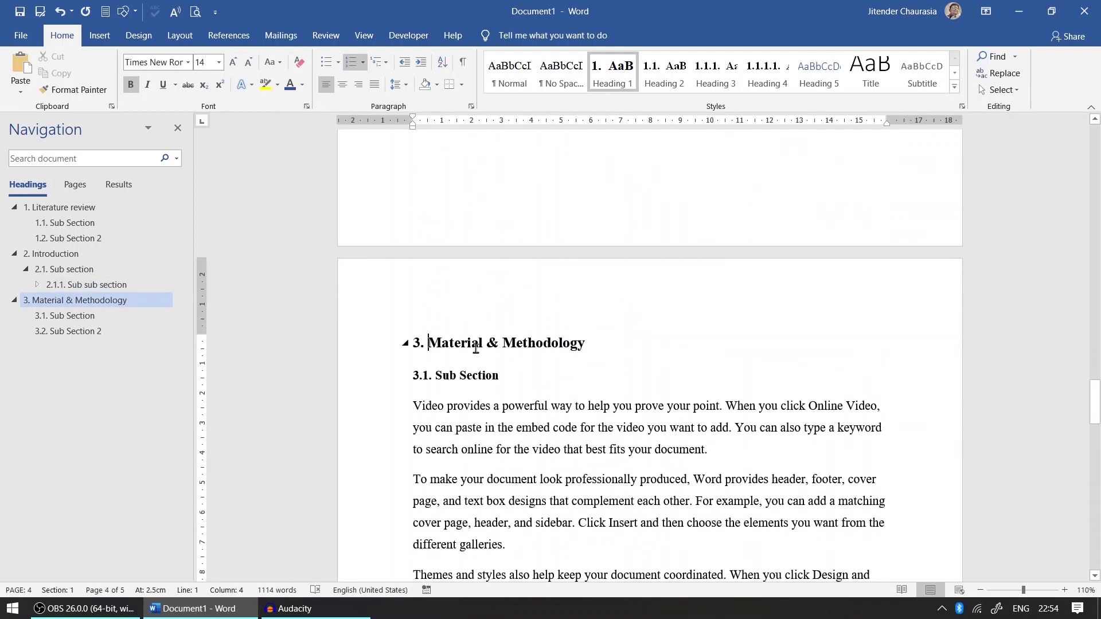